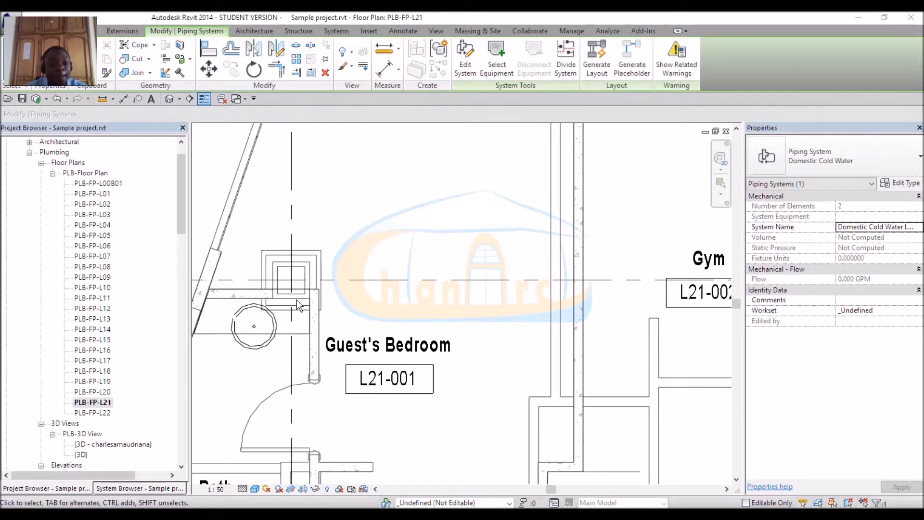
Examine the Guest's Bath L21-003 and its toilet on the PLB-FP-L21 floor plan.
key("Escape")
scroll(297, 299, "down", 5)
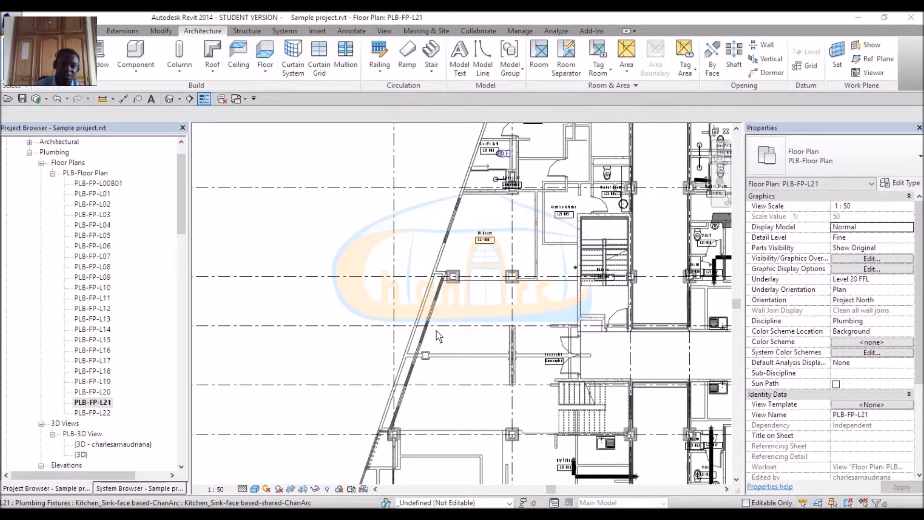
scroll(367, 336, "down", 5)
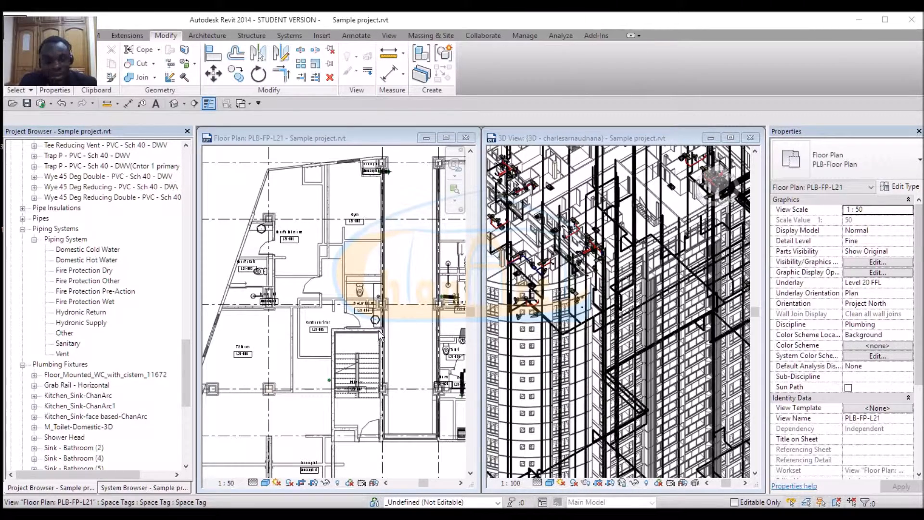
scroll(463, 260, "down", 5)
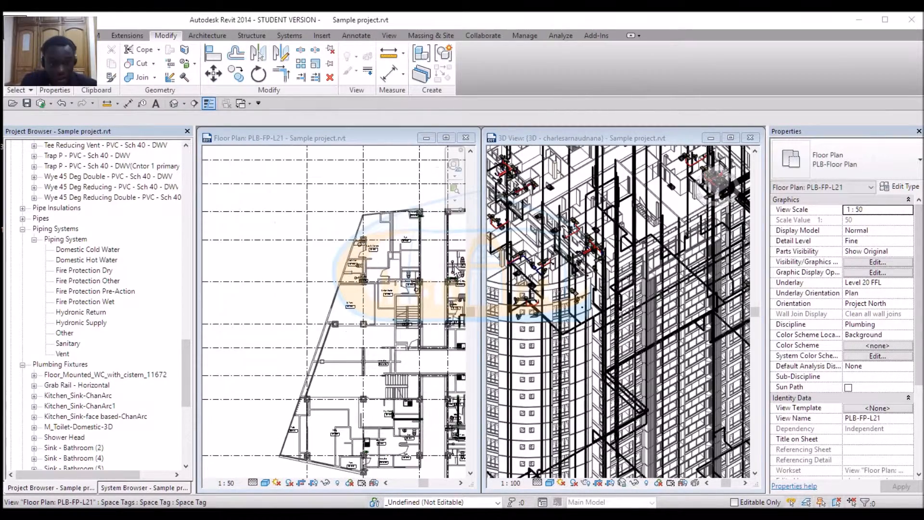
scroll(308, 206, "down", 4)
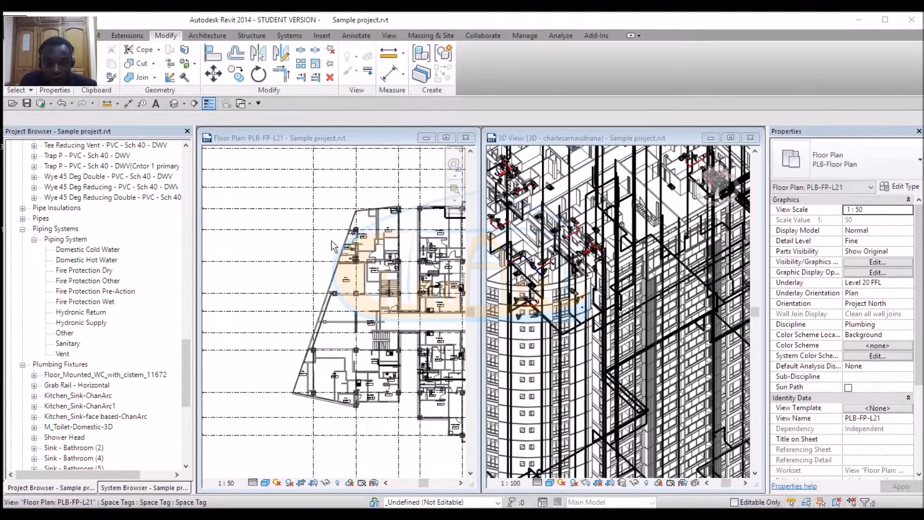
scroll(406, 361, "up", 2)
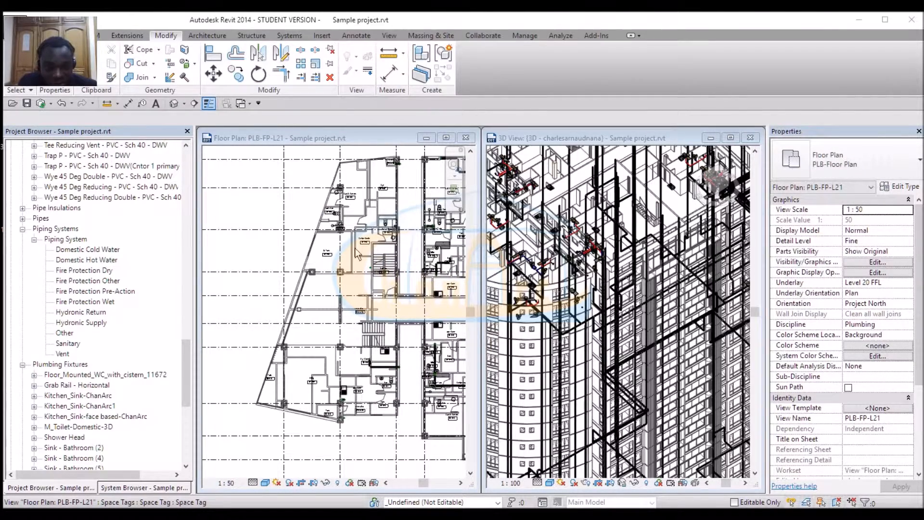
scroll(399, 164, "up", 1)
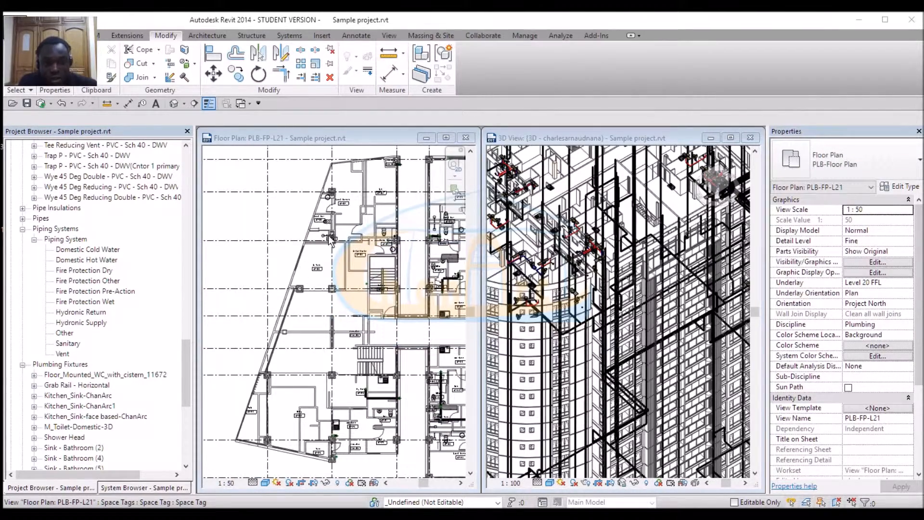
scroll(330, 240, "up", 3)
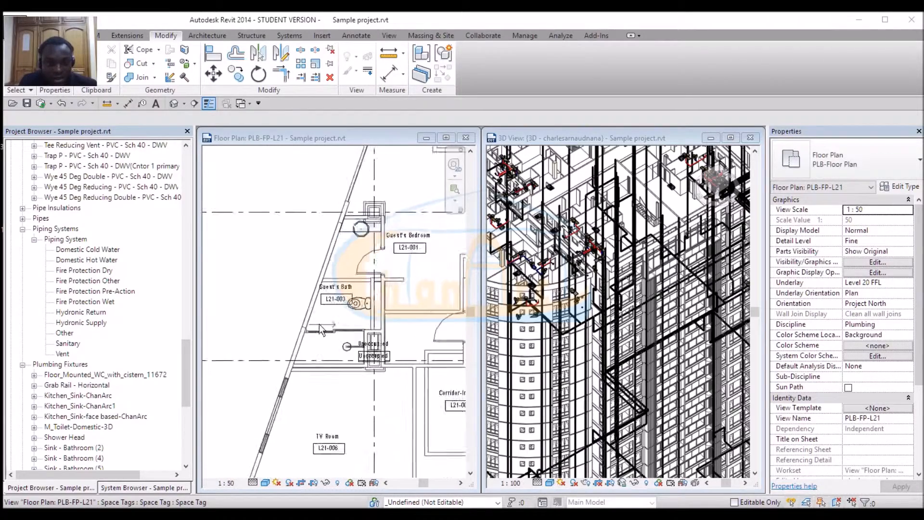
scroll(321, 331, "up", 3)
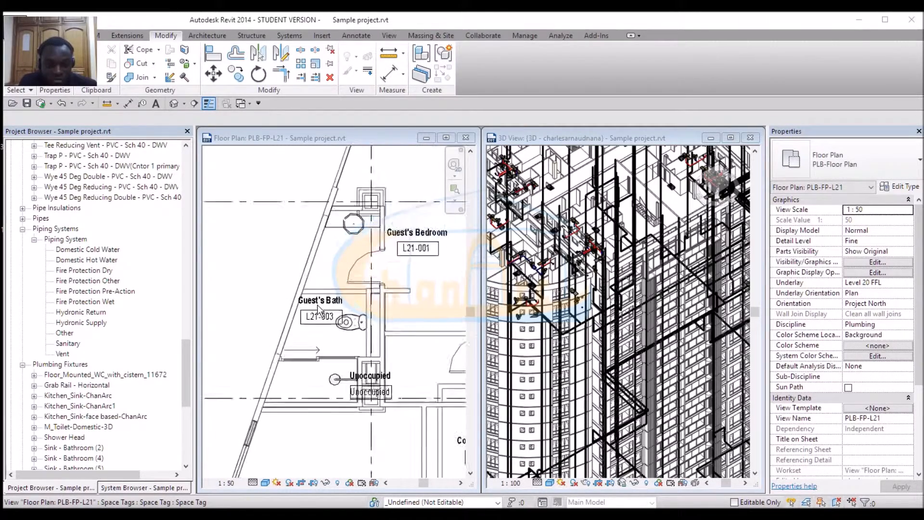
scroll(318, 306, "up", 1)
scroll(322, 309, "up", 1)
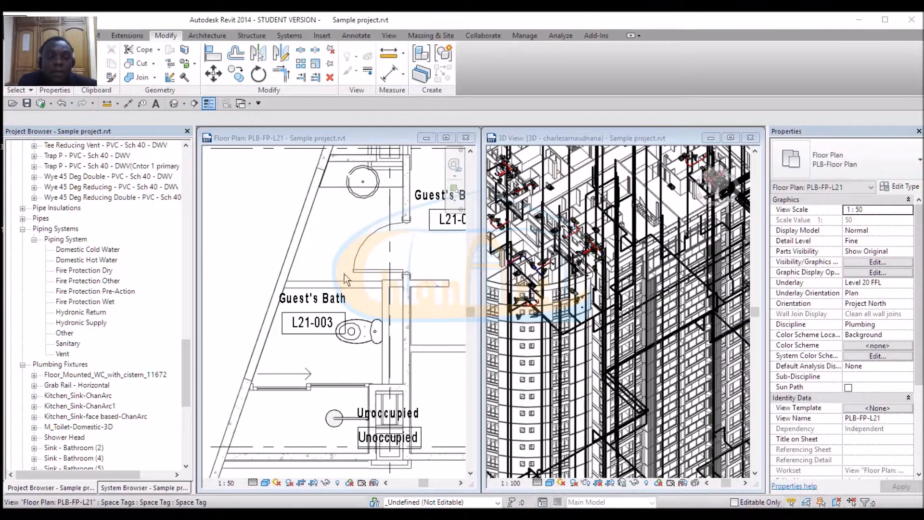
scroll(352, 292, "down", 1)
scroll(350, 299, "down", 1)
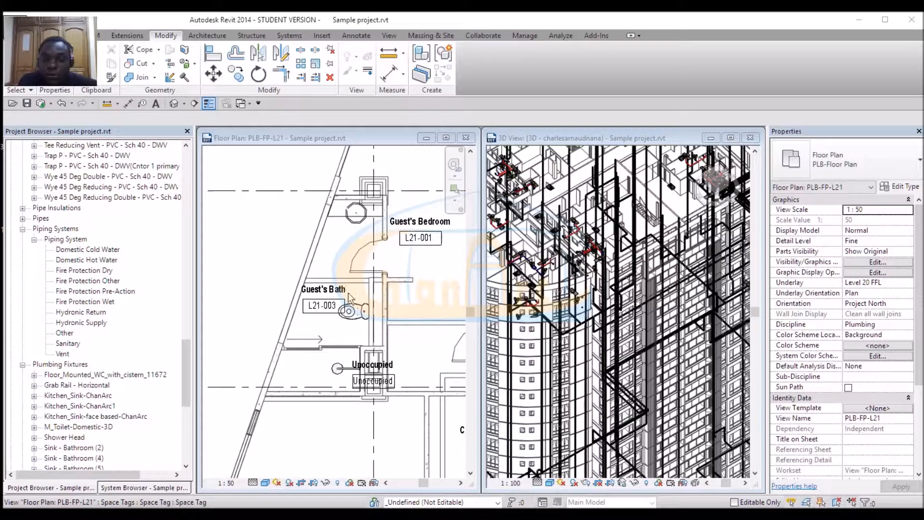
left_click(358, 319)
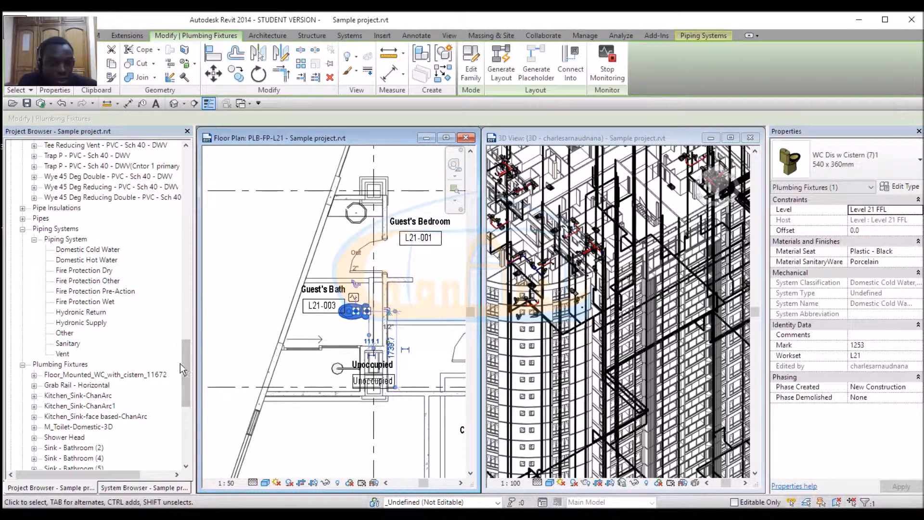
key("Escape")
Find the Domestic Cold Water L21-003 system among the project's piping systems and start generating its pipe layout.
scroll(182, 364, "up", 1)
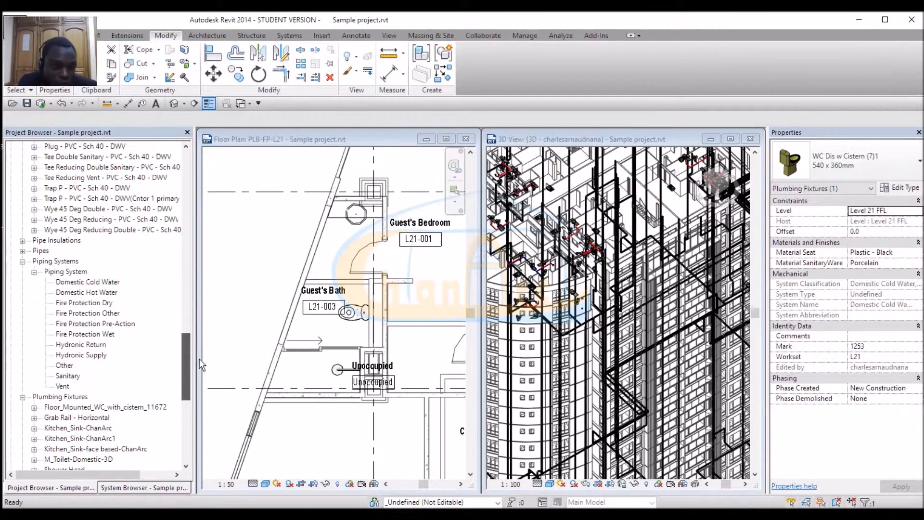
left_click(144, 488)
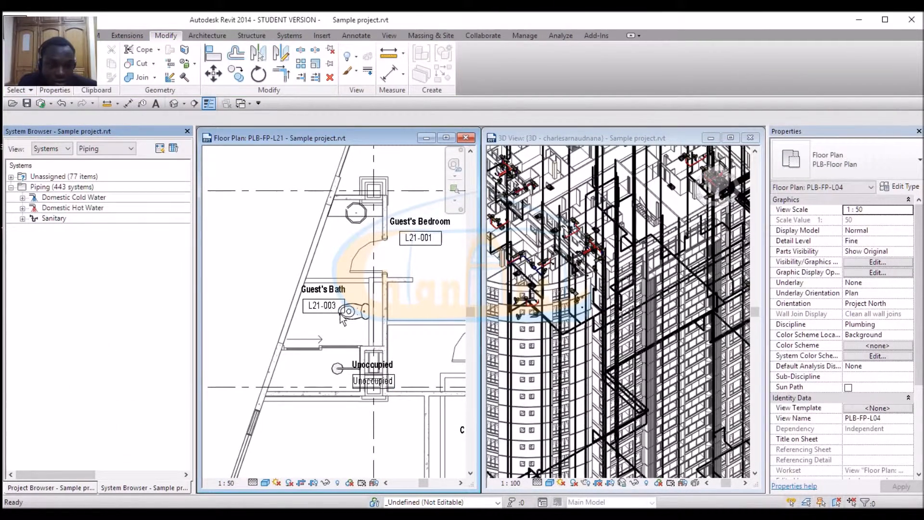
left_click(23, 198)
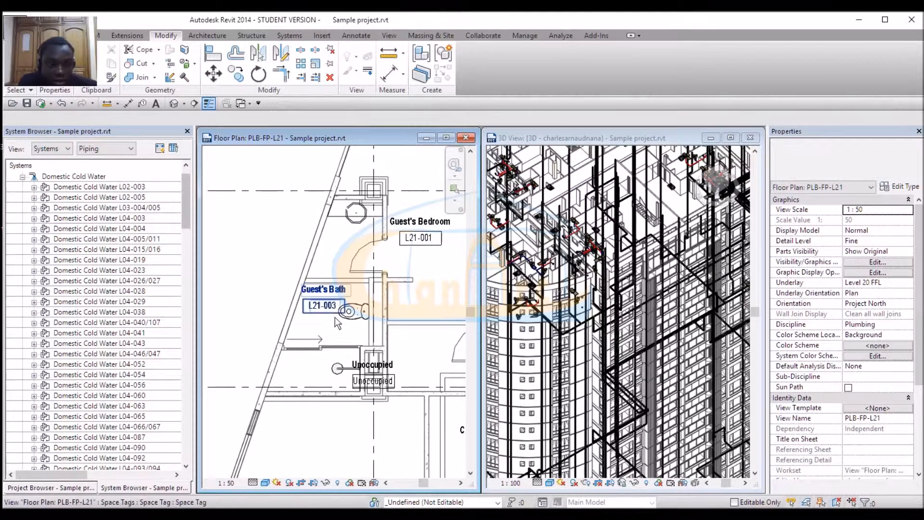
left_click(351, 311)
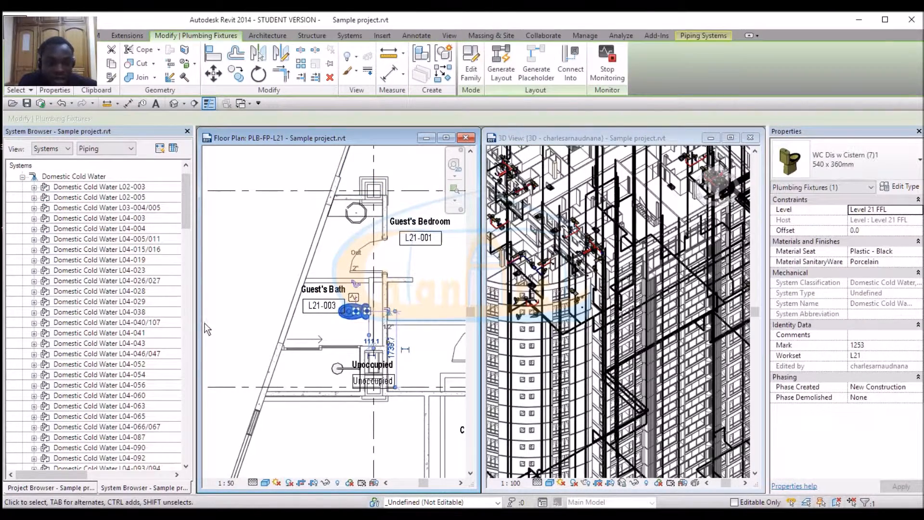
left_click_drag(184, 219, 155, 304)
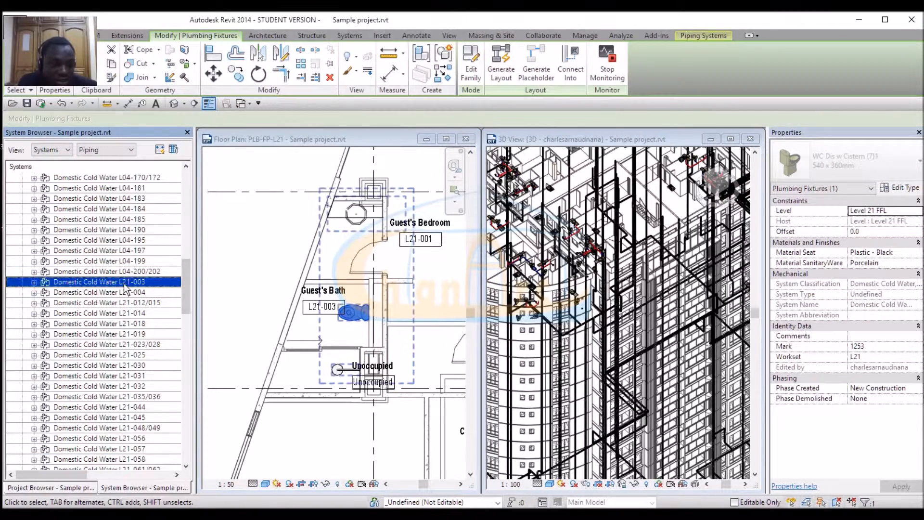
left_click(93, 283)
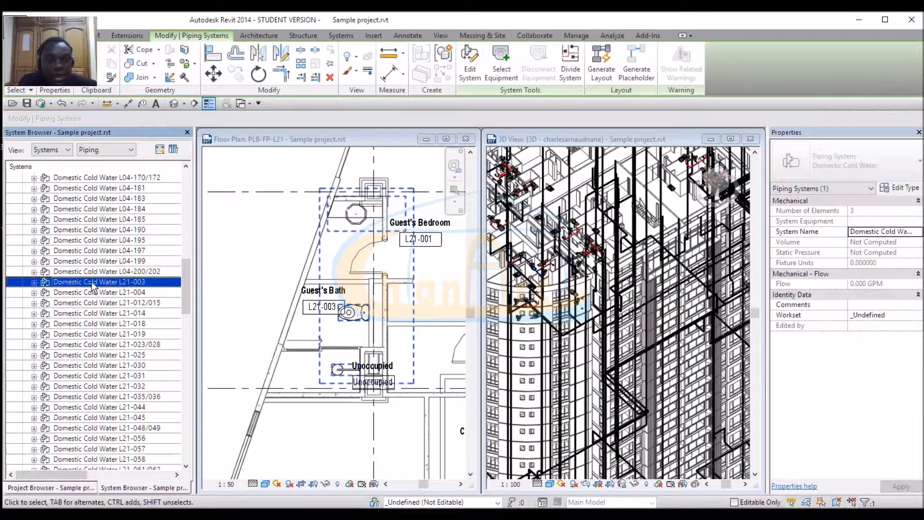
left_click(600, 74)
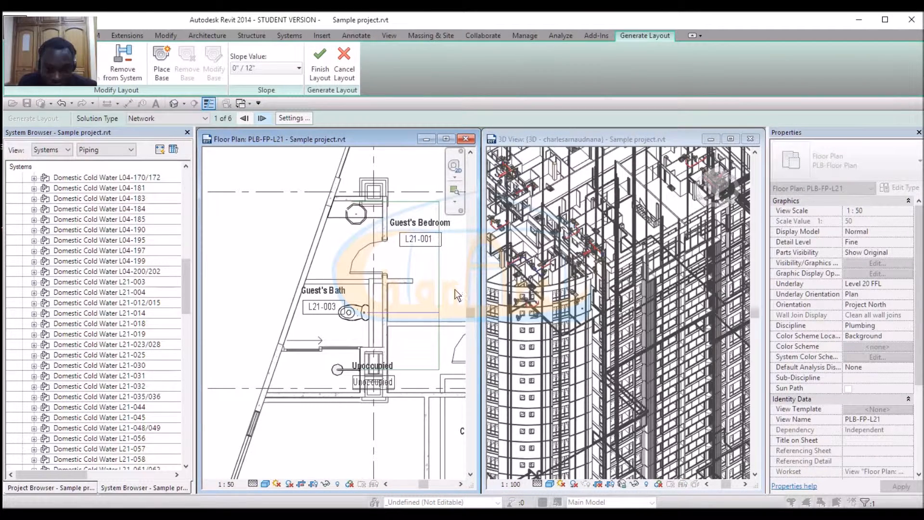
Change the solution type of the Guest's Bath cold water layout to Perimeter.
scroll(421, 361, "up", 5)
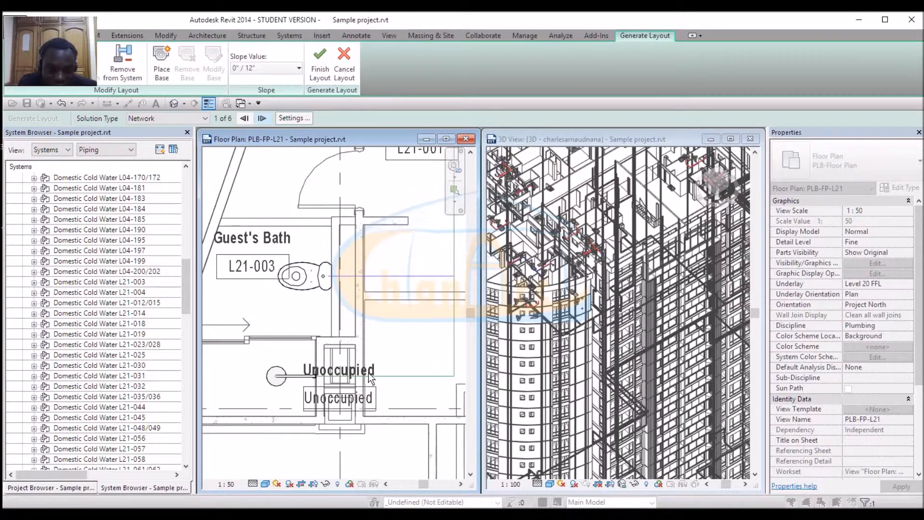
scroll(339, 377, "up", 8)
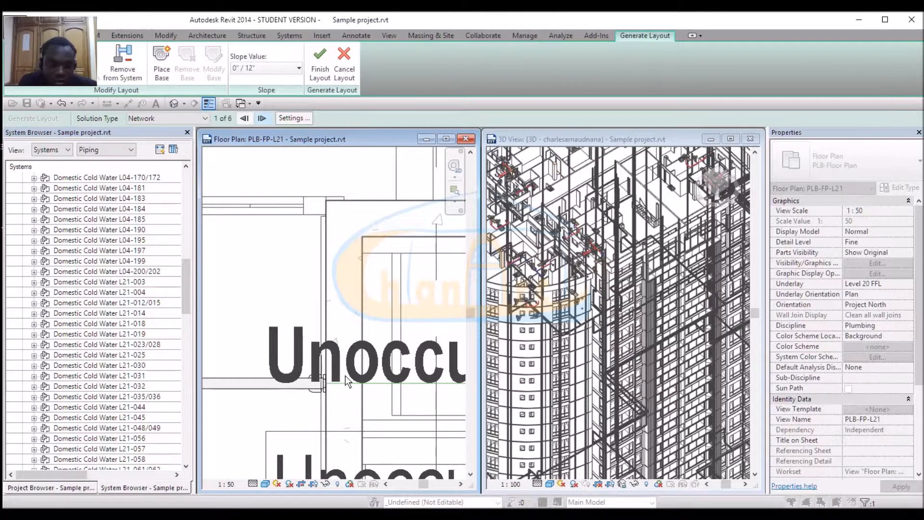
scroll(380, 380, "down", 3)
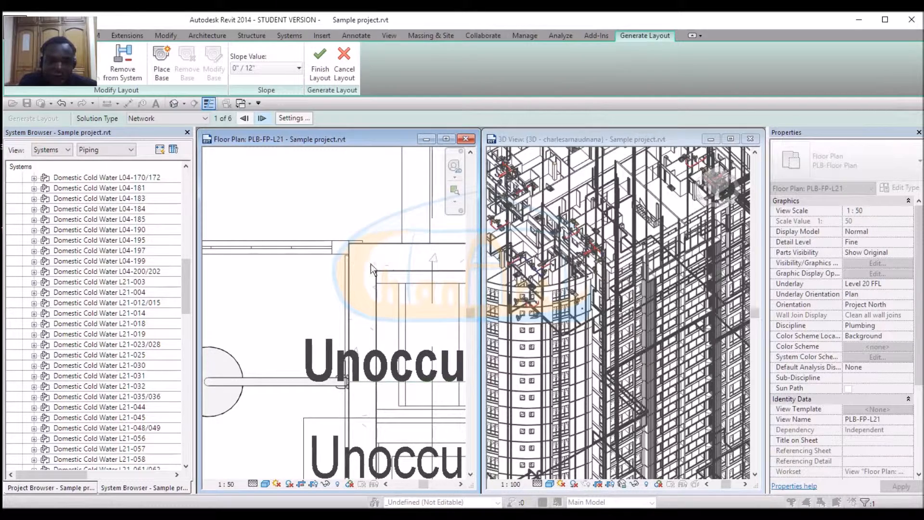
scroll(371, 264, "down", 3)
scroll(335, 337, "down", 1)
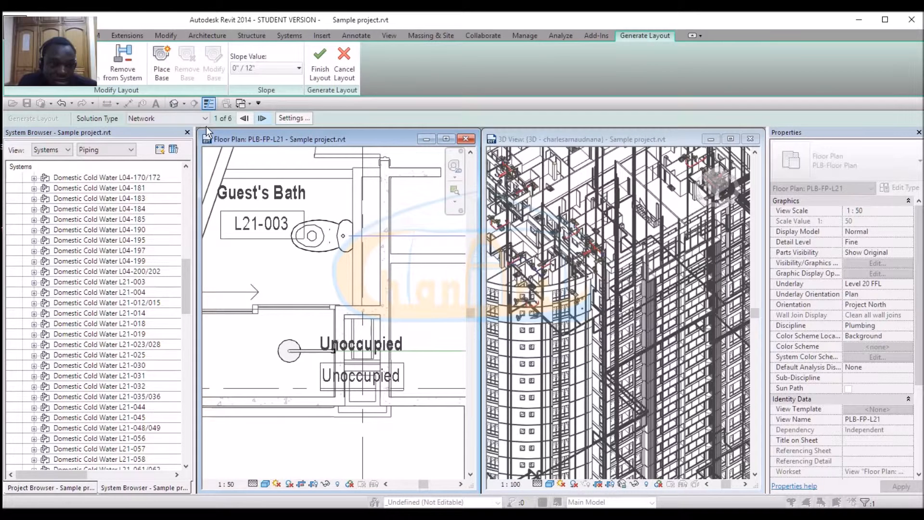
scroll(393, 358, "down", 1)
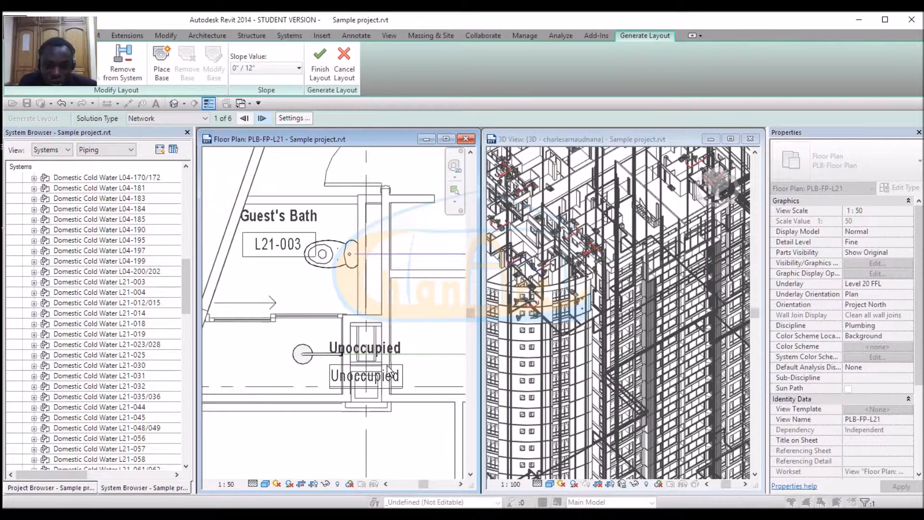
left_click(152, 117)
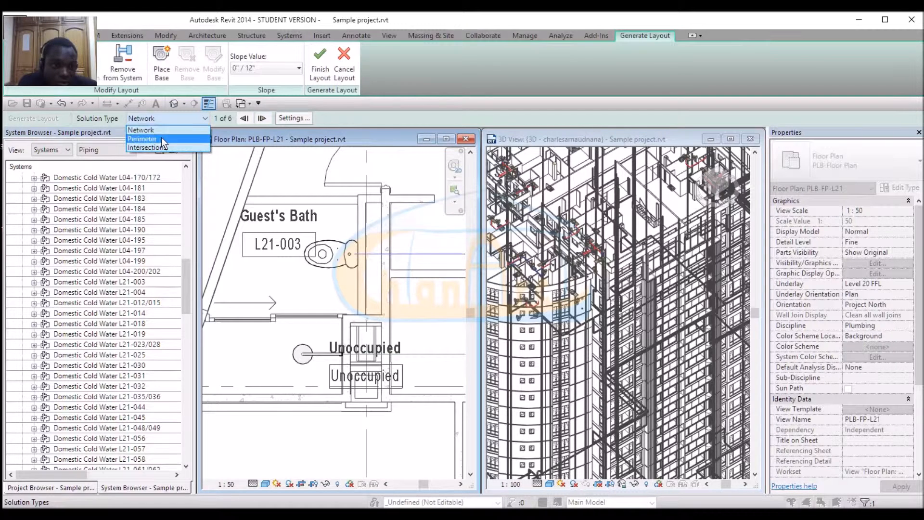
left_click(161, 138)
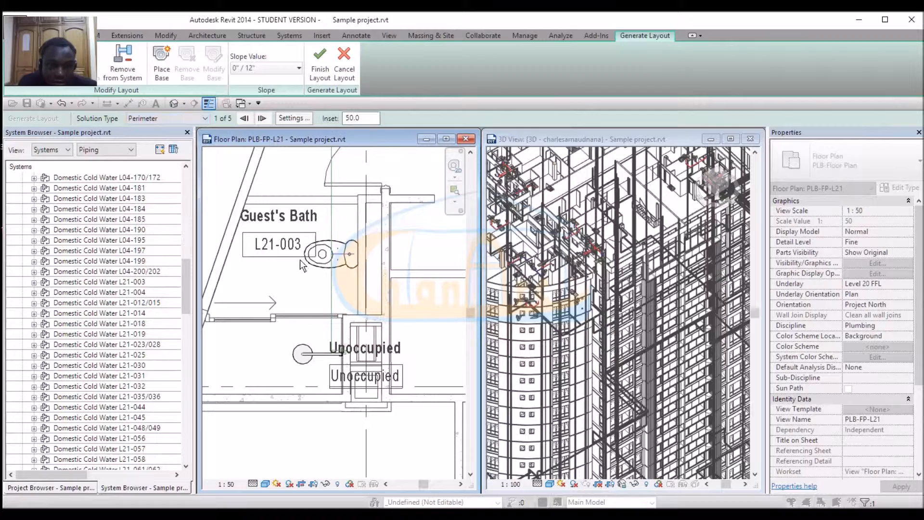
Examine the route of the Perimeter solution around the toilet and shower in the Guest's Bath.
scroll(326, 316, "up", 4)
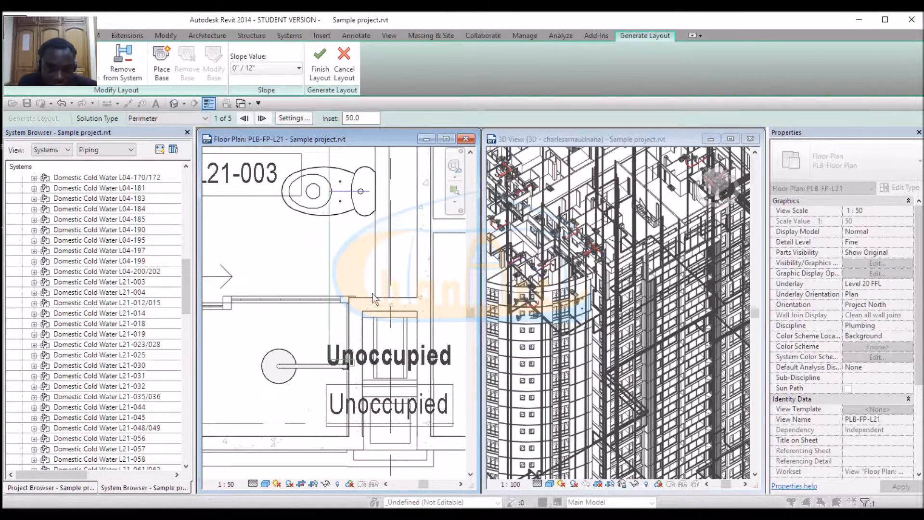
scroll(361, 363, "up", 3)
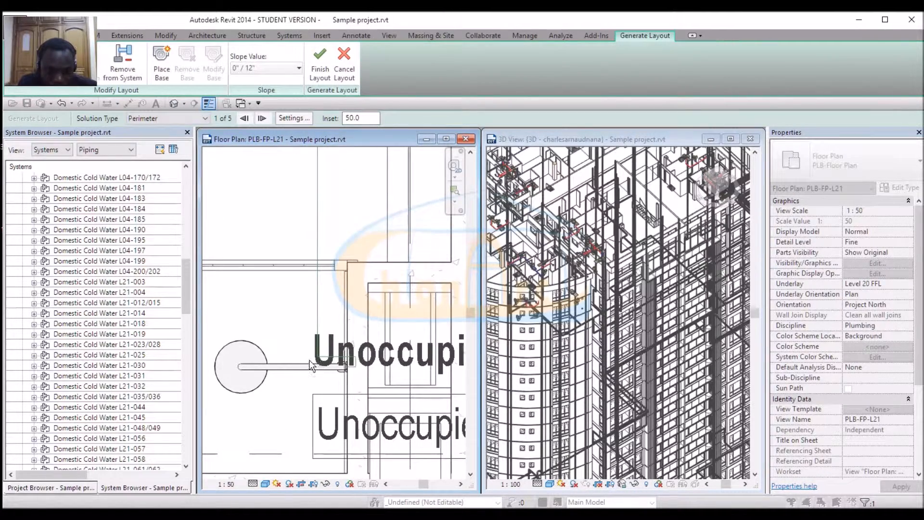
scroll(322, 365, "down", 3)
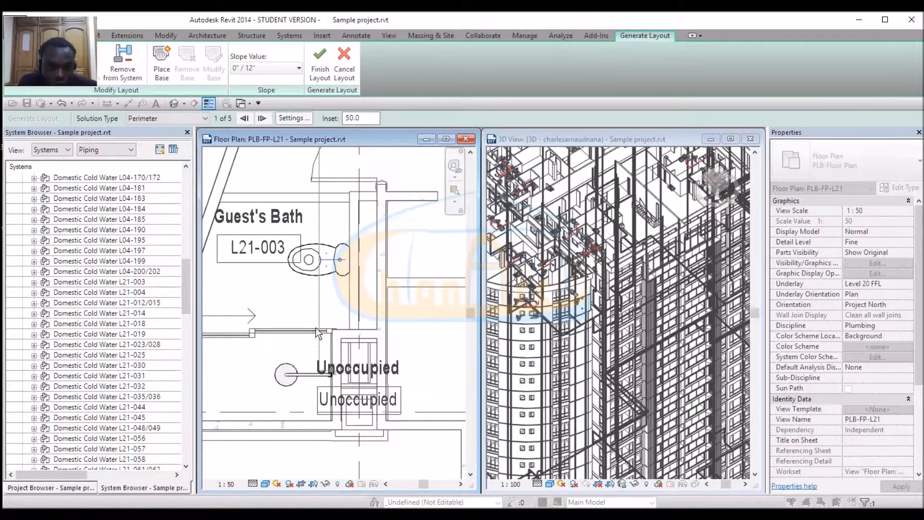
scroll(318, 325, "down", 2)
scroll(323, 327, "up", 3)
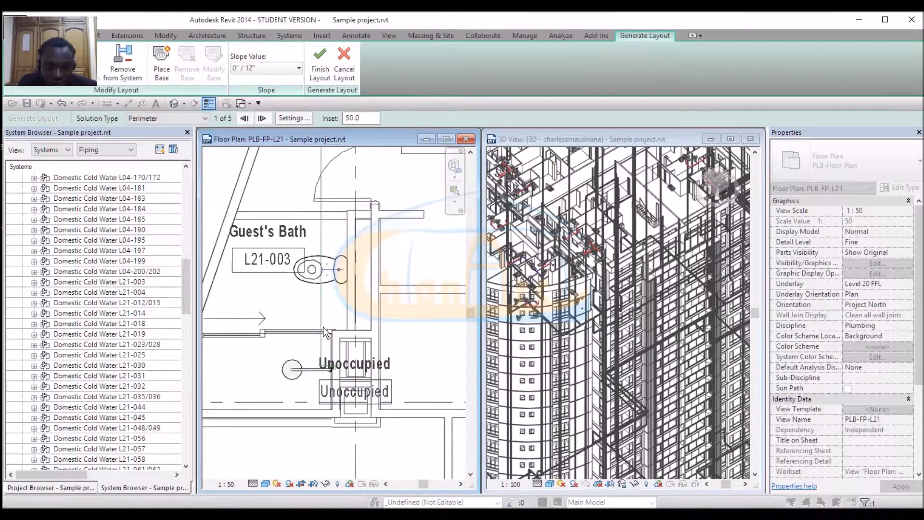
scroll(382, 316, "down", 4)
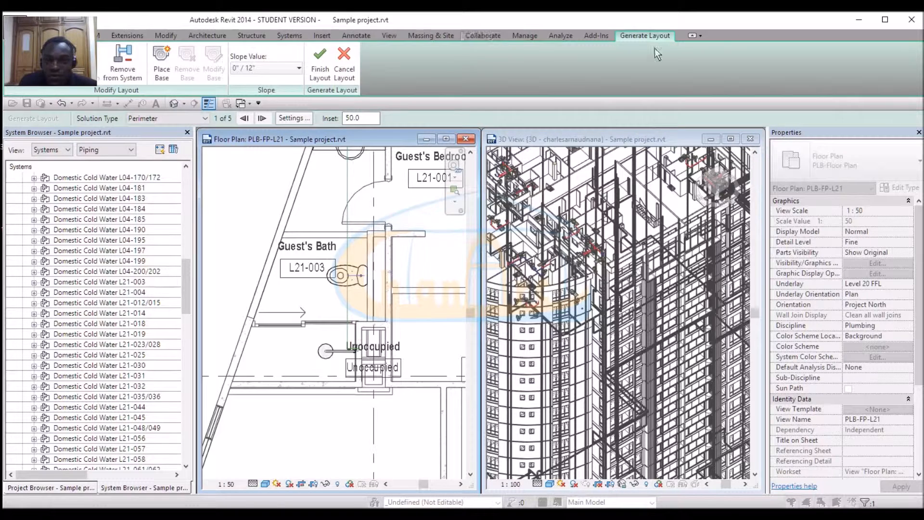
Restore the program window to its reduced size and start manually editing the generated cold water layout.
left_click(885, 22)
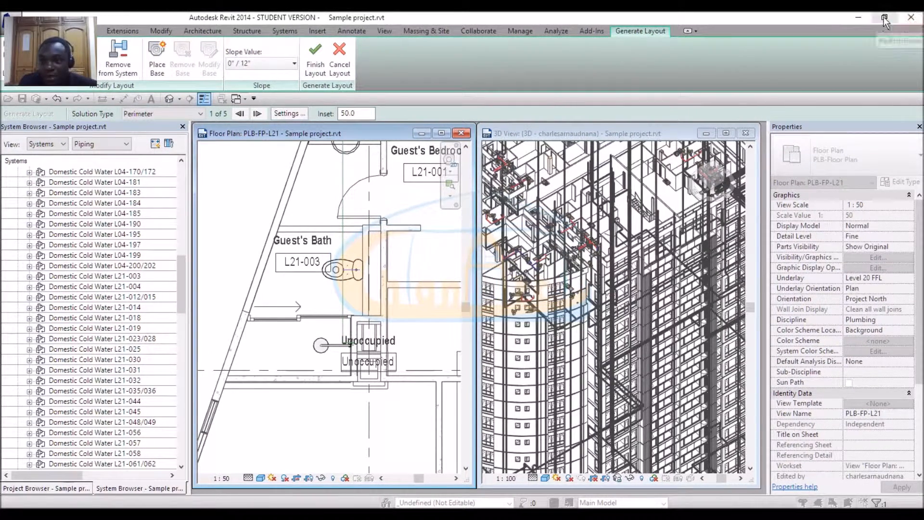
left_click(884, 19)
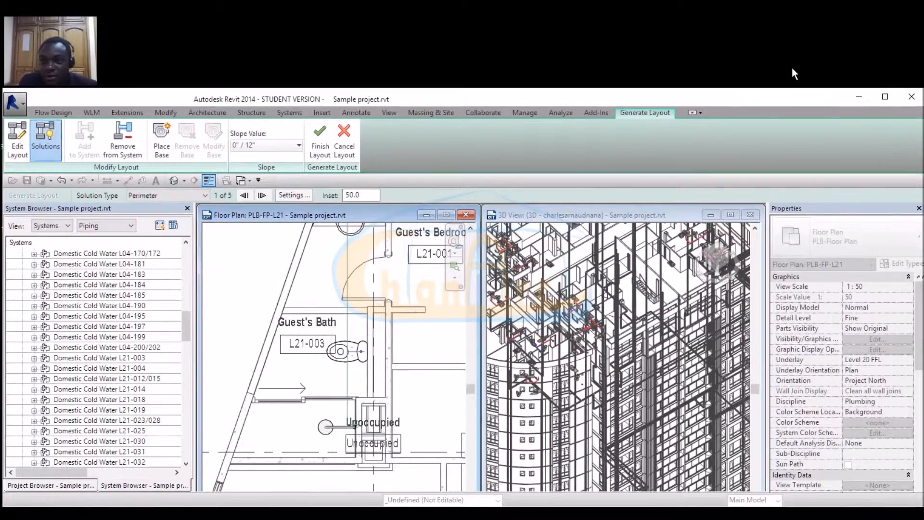
left_click(18, 145)
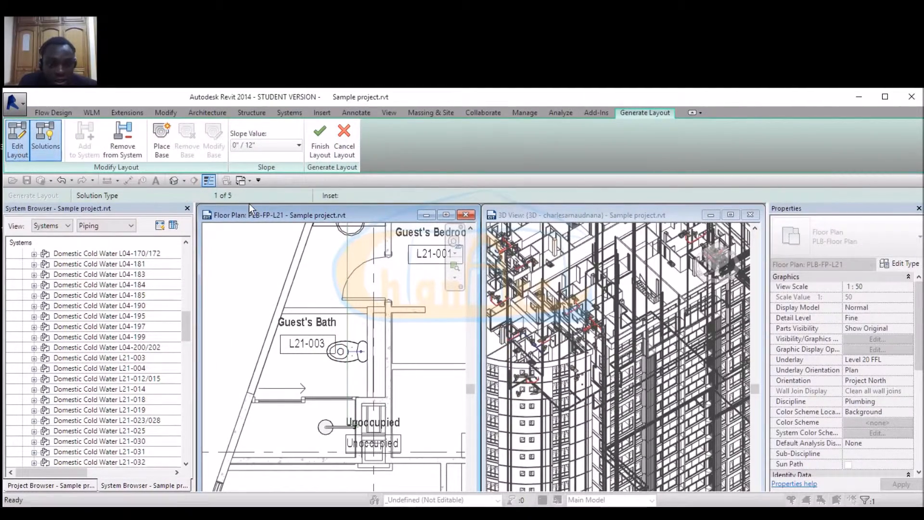
Examine the layout route segments running past the toilet and the door of the Guest's Bath, selecting them individually.
left_click(350, 322)
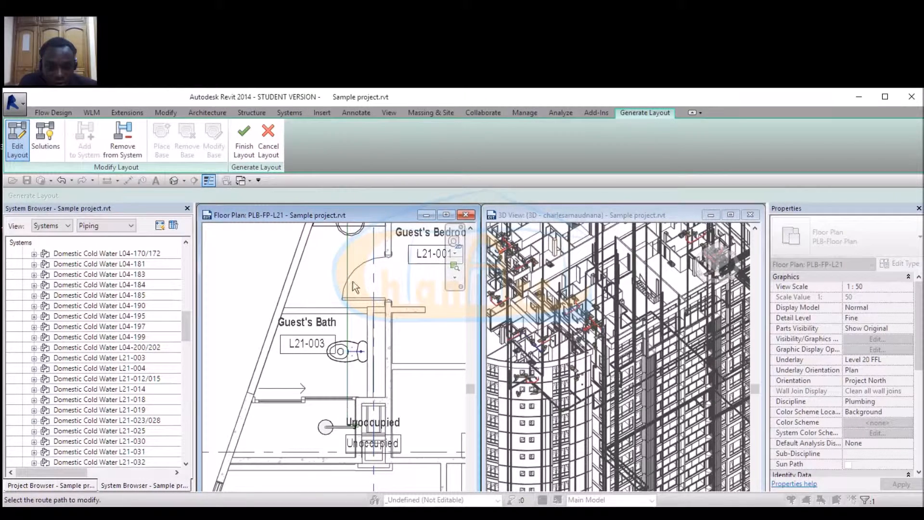
left_click(379, 280)
left_click(347, 385)
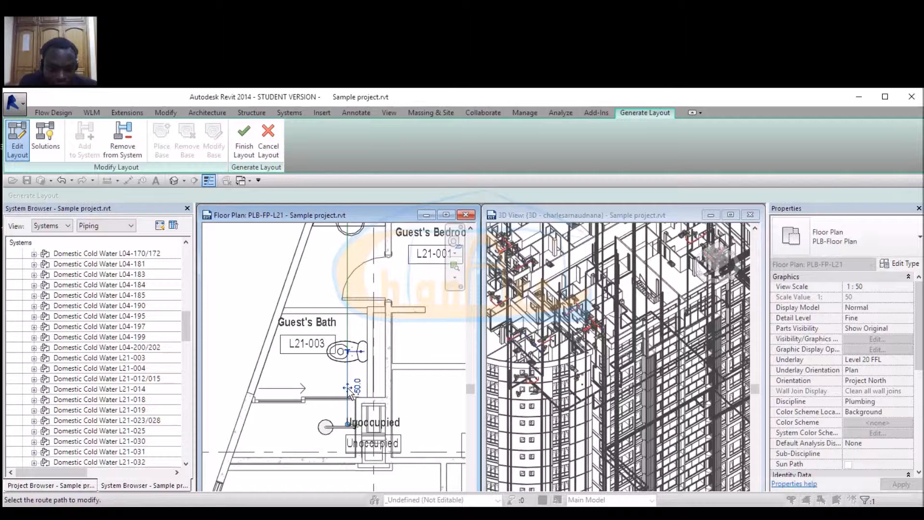
left_click(379, 392)
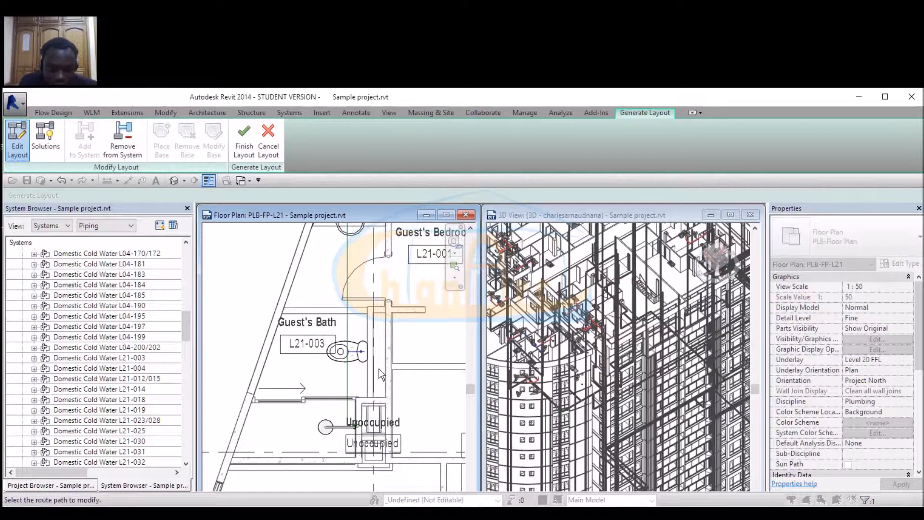
scroll(374, 430, "up", 4)
left_click(325, 366)
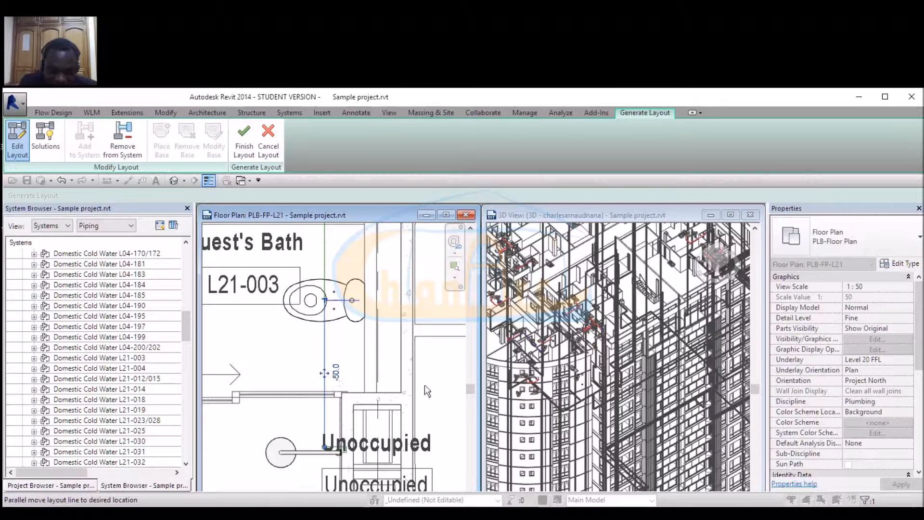
left_click(388, 380)
scroll(331, 299, "down", 5)
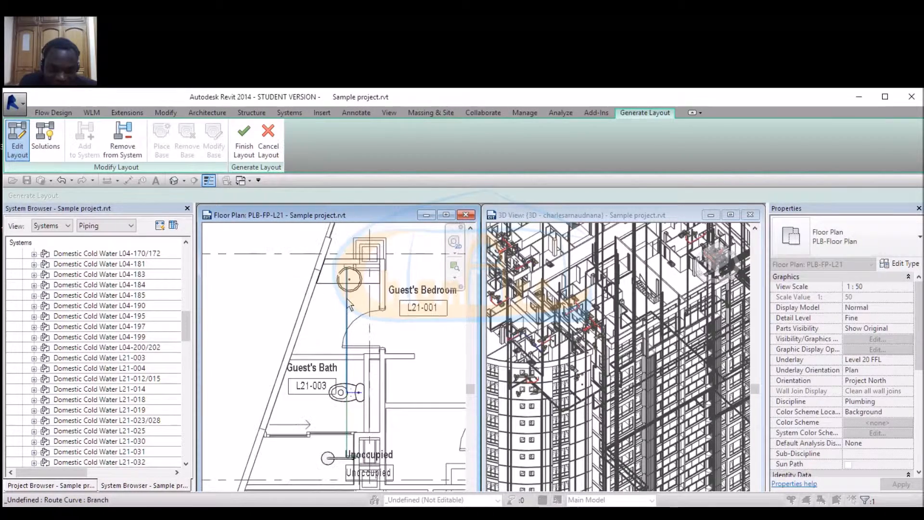
scroll(348, 299, "up", 4)
left_click(346, 363)
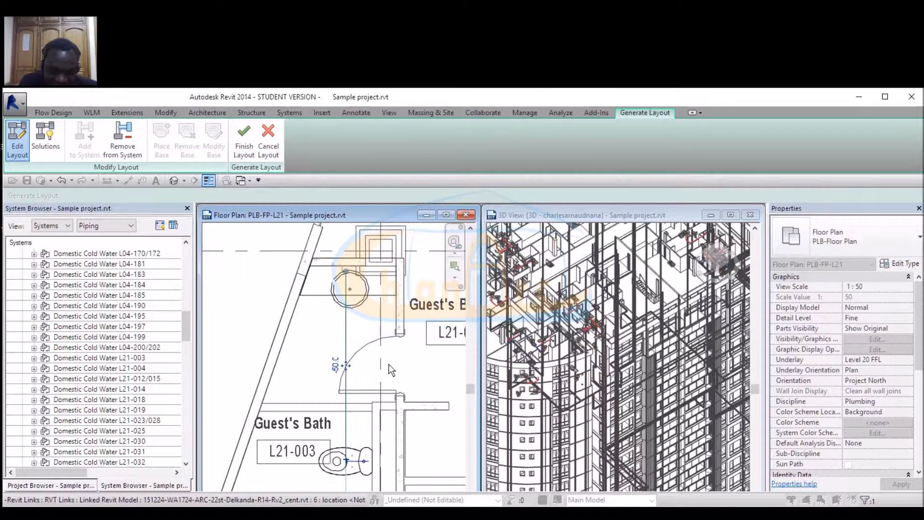
left_click(388, 364)
Move the long cold water route in front of the toilet sideways into the wall behind the toilet.
left_click(345, 356)
scroll(366, 347, "down", 3)
scroll(351, 445, "up", 2)
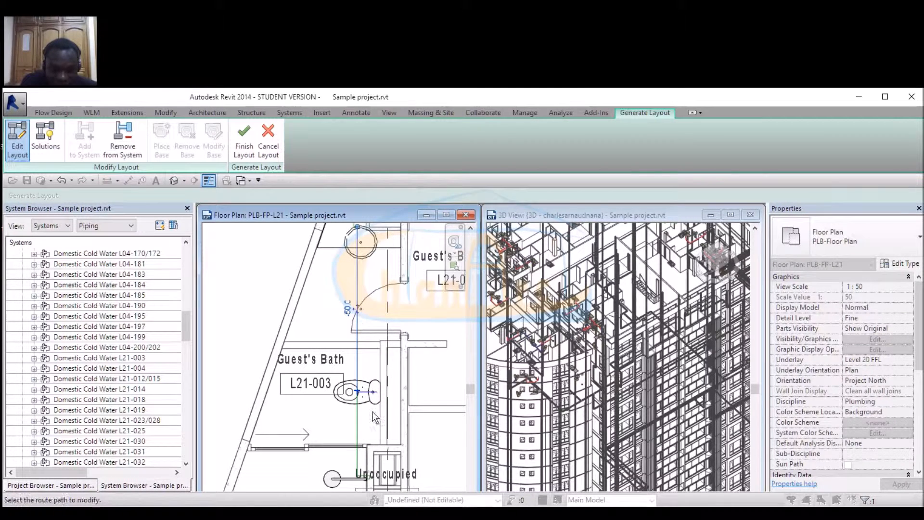
left_click(357, 426)
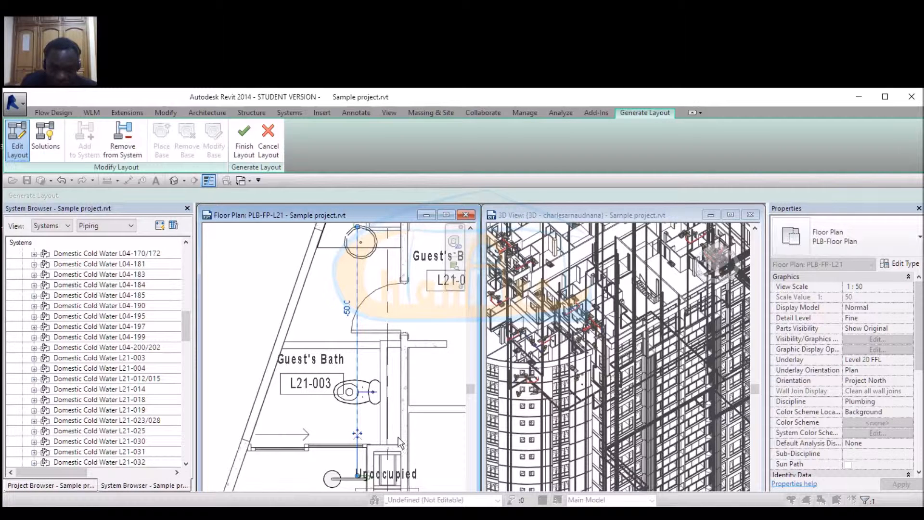
left_click_drag(357, 433, 398, 437)
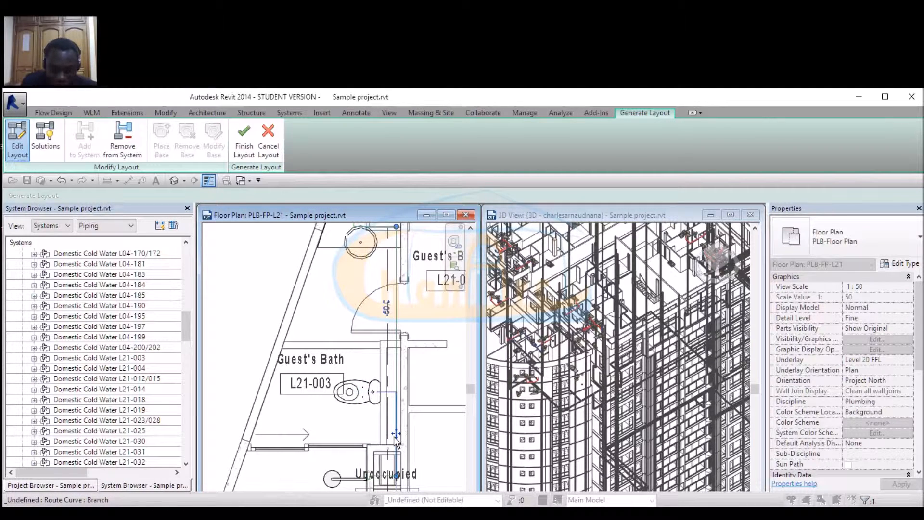
left_click_drag(396, 434, 396, 435)
left_click(393, 435)
Examine the relocated route along the wall, from the washbasin past the toilet to the shower connection.
scroll(392, 433, "up", 1)
scroll(378, 410, "down", 3)
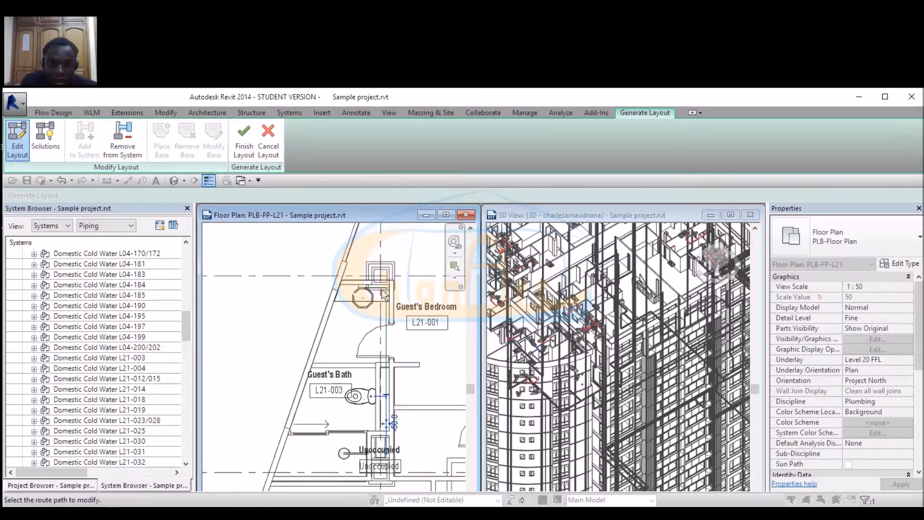
scroll(378, 269, "up", 3)
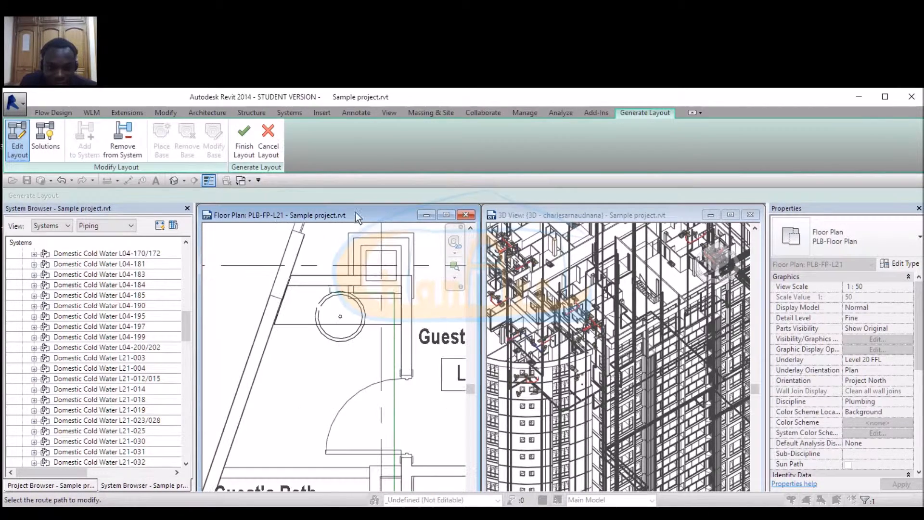
scroll(374, 346, "down", 3)
scroll(374, 386, "up", 4)
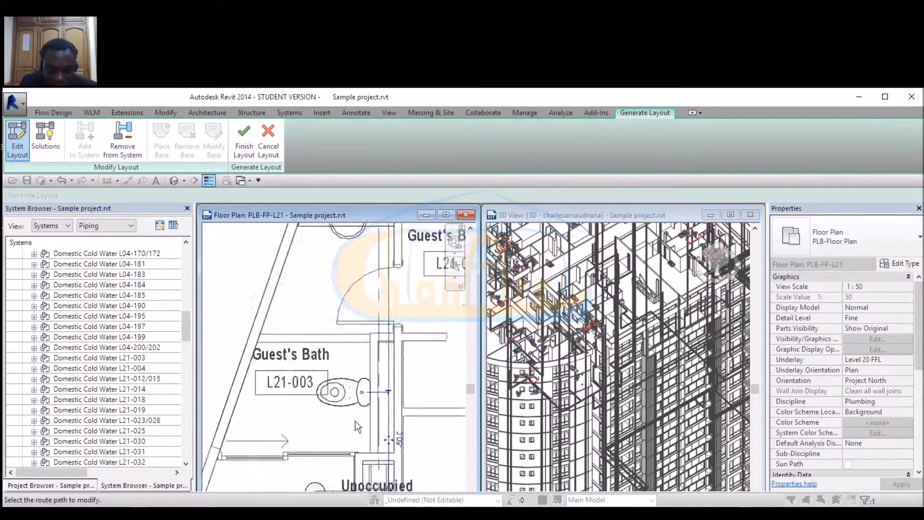
scroll(396, 312, "down", 2)
scroll(394, 402, "up", 3)
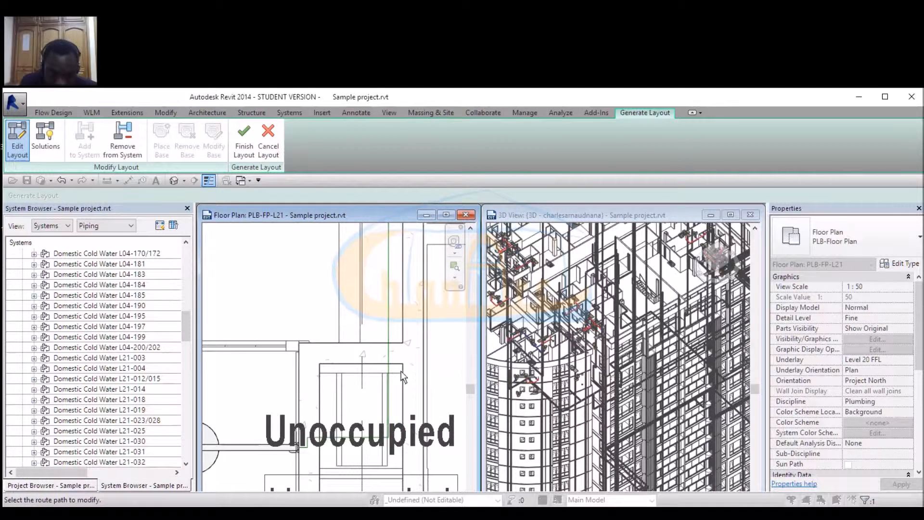
scroll(419, 368, "down", 2)
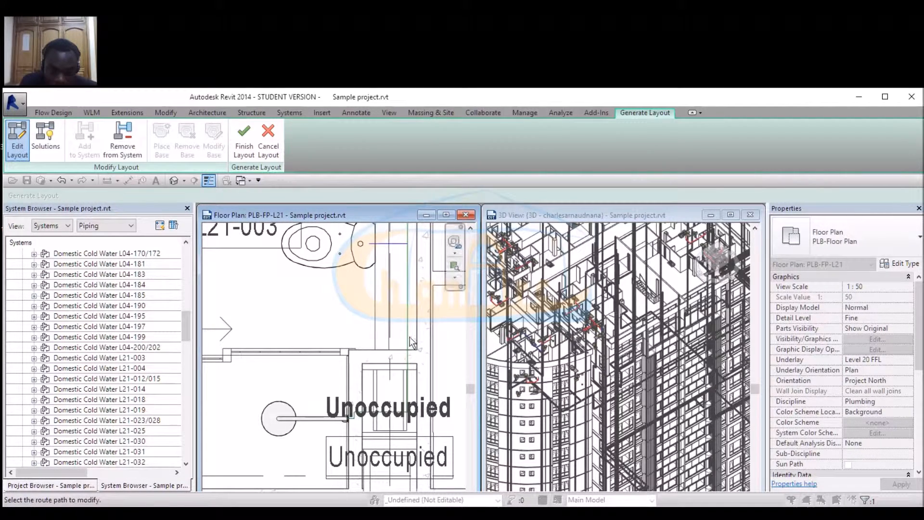
scroll(351, 418, "up", 3)
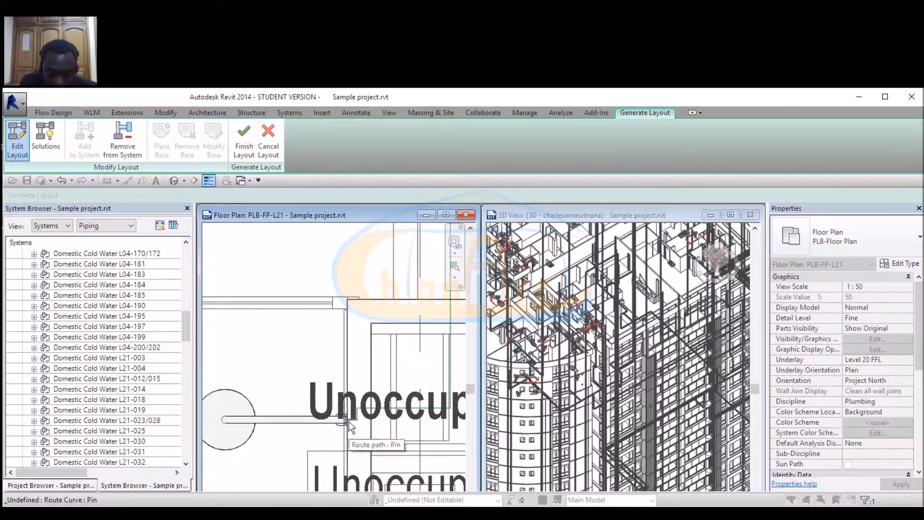
scroll(382, 406, "down", 1)
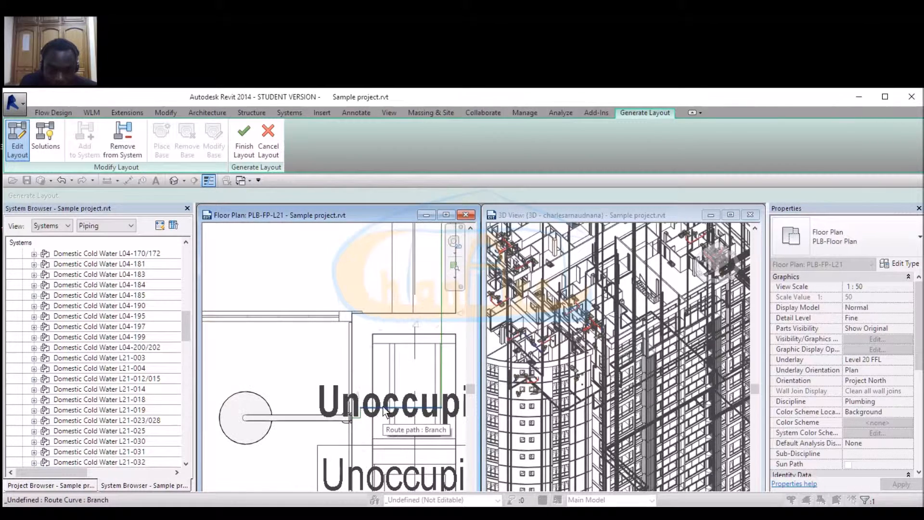
scroll(358, 421, "up", 1)
scroll(359, 415, "down", 3)
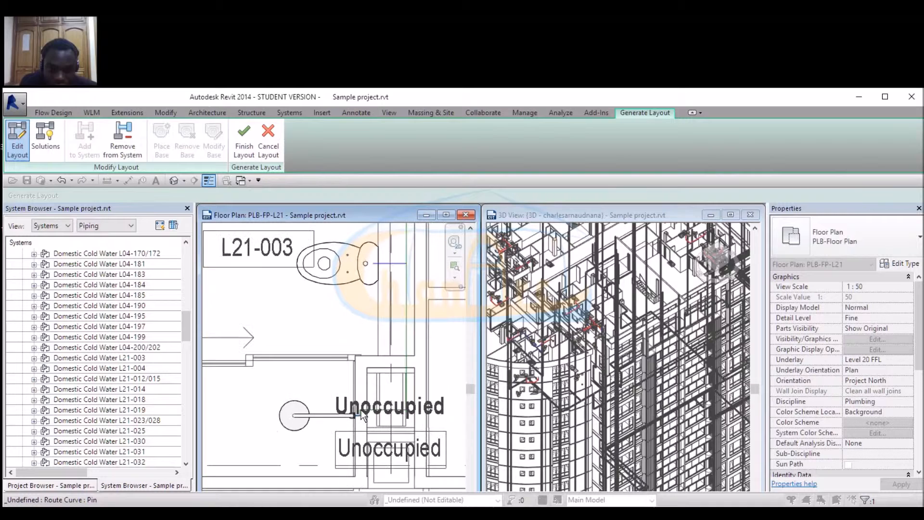
Move the short route segment at the shower connection out of the shaft wall to the shower's side.
scroll(361, 428, "up", 2)
scroll(362, 430, "up", 1)
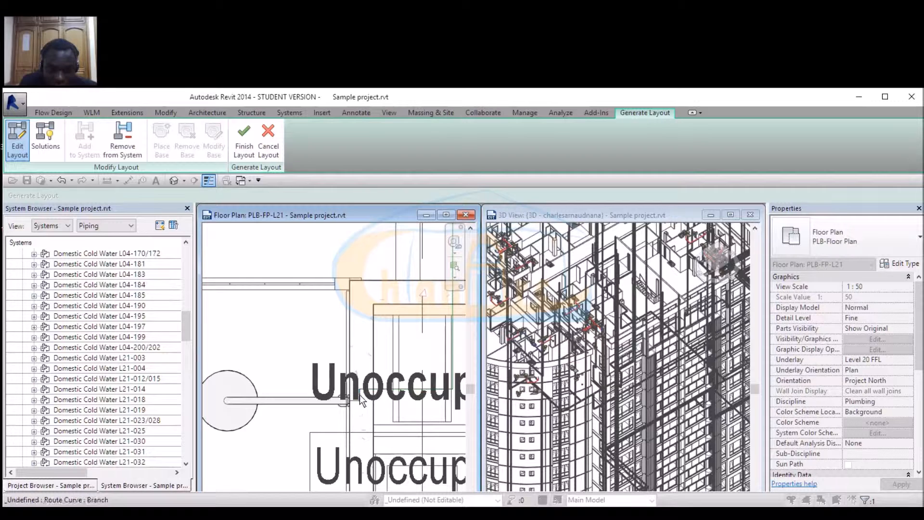
scroll(362, 394, "up", 4)
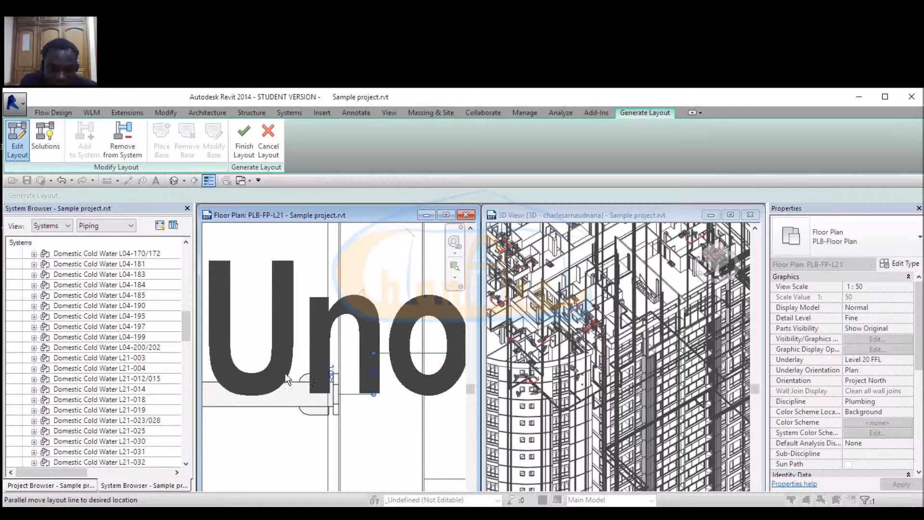
left_click_drag(374, 373, 281, 374)
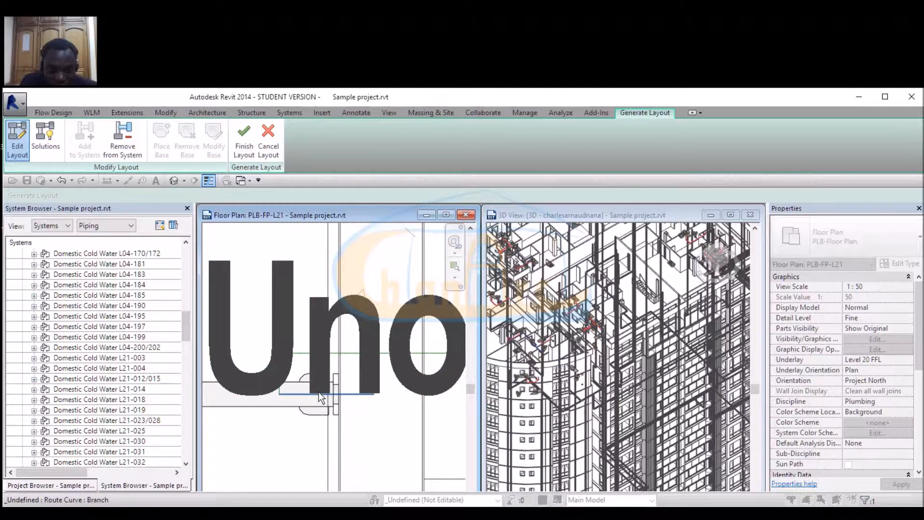
Move the horizontal branch crossing the unoccupied shaft up beyond the shaft's upper wall so it routes around the shaft.
scroll(315, 399, "down", 5)
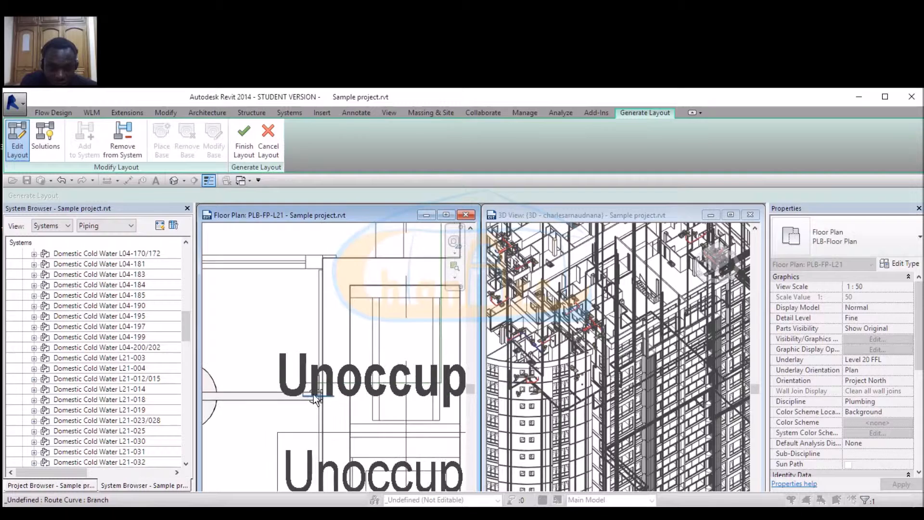
scroll(304, 407, "down", 1)
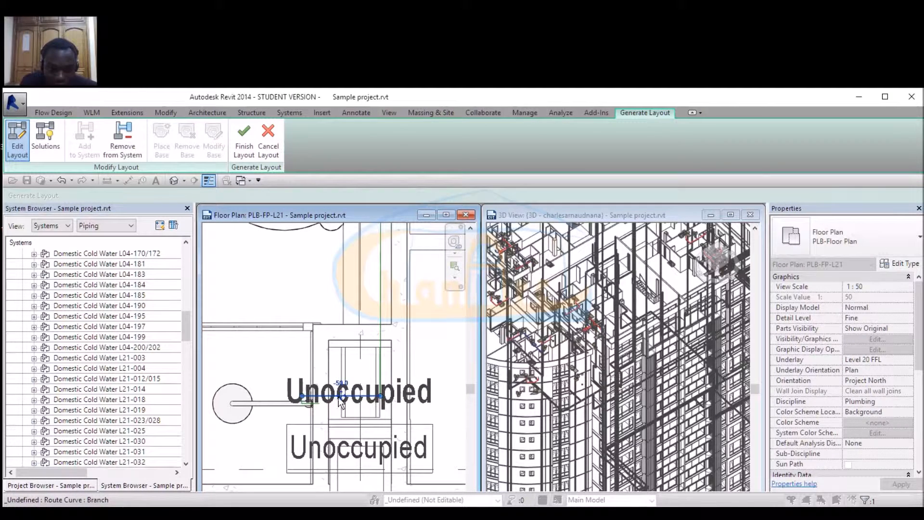
left_click(348, 329)
left_click(345, 321)
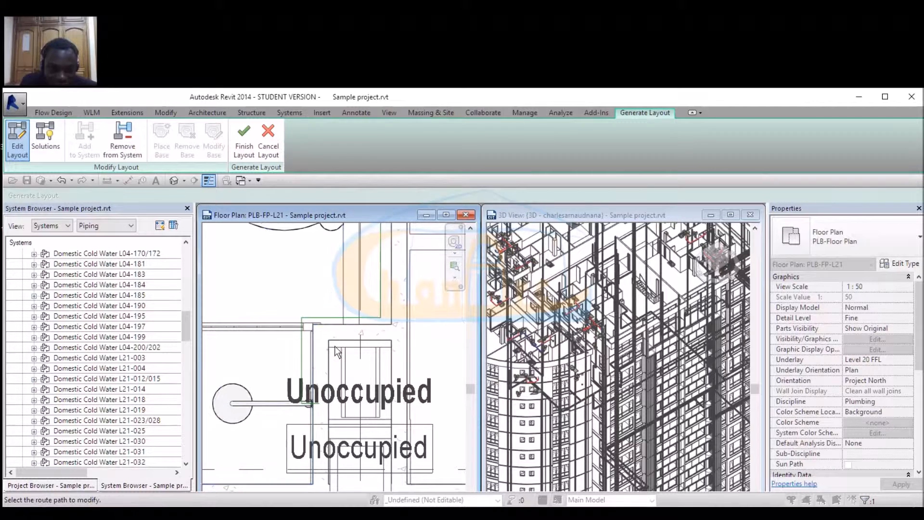
Move the short horizontal branch at the shower connection to slightly above the shower fitting.
scroll(310, 385, "up", 4)
left_click(314, 412)
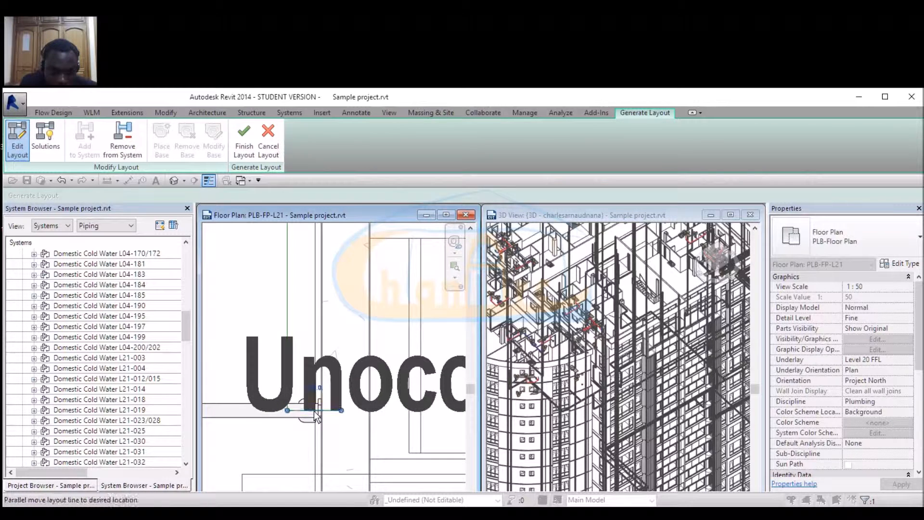
left_click(319, 374)
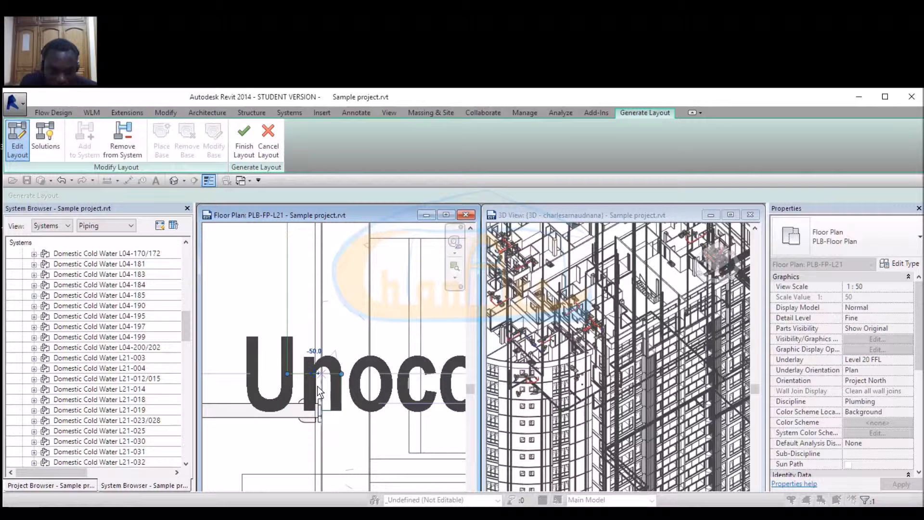
left_click(316, 388)
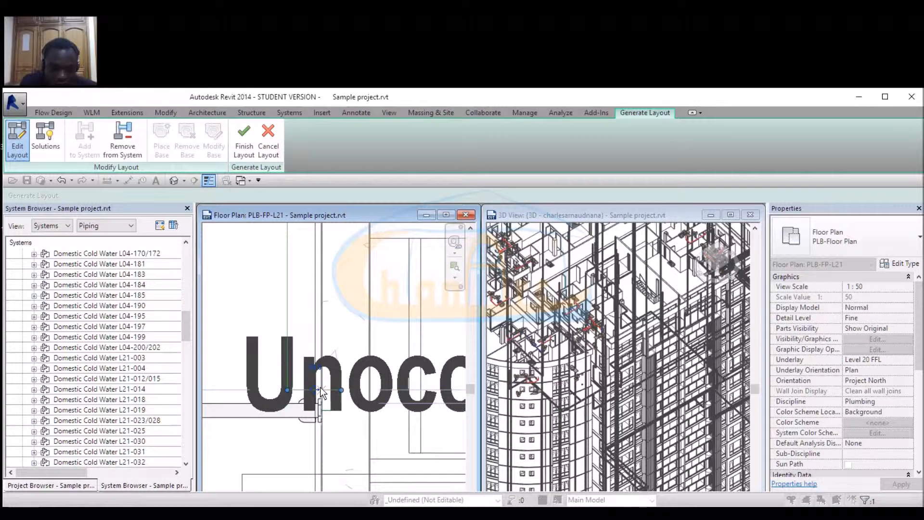
Move the vertical segment leading down to the shower closer to the wall between the shower and the shaft.
scroll(340, 402, "down", 3)
left_click(320, 344)
scroll(322, 344, "up", 3)
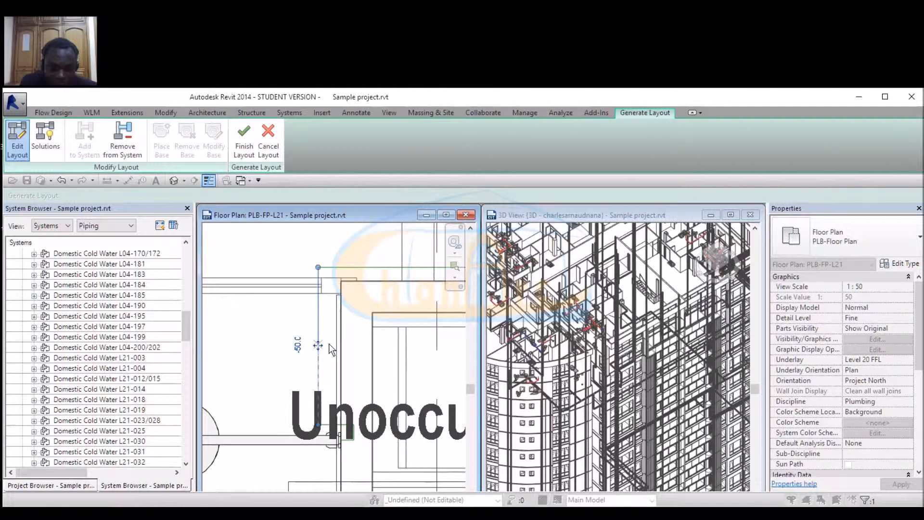
left_click(329, 345)
Check the adjusted route between the washbasin, toilet and shower, and finish the layout to create the pipes.
scroll(317, 344, "down", 3)
scroll(343, 392, "down", 6)
scroll(363, 235, "up", 1)
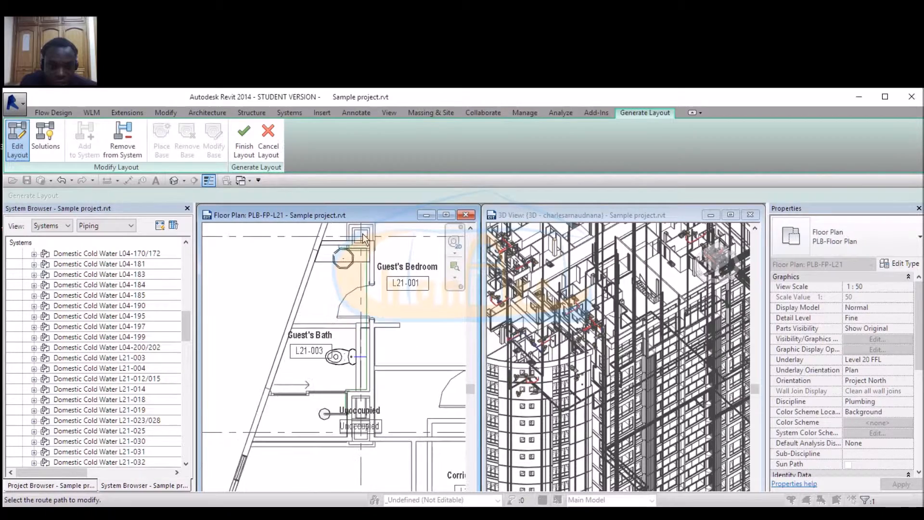
scroll(364, 236, "up", 3)
scroll(366, 238, "down", 3)
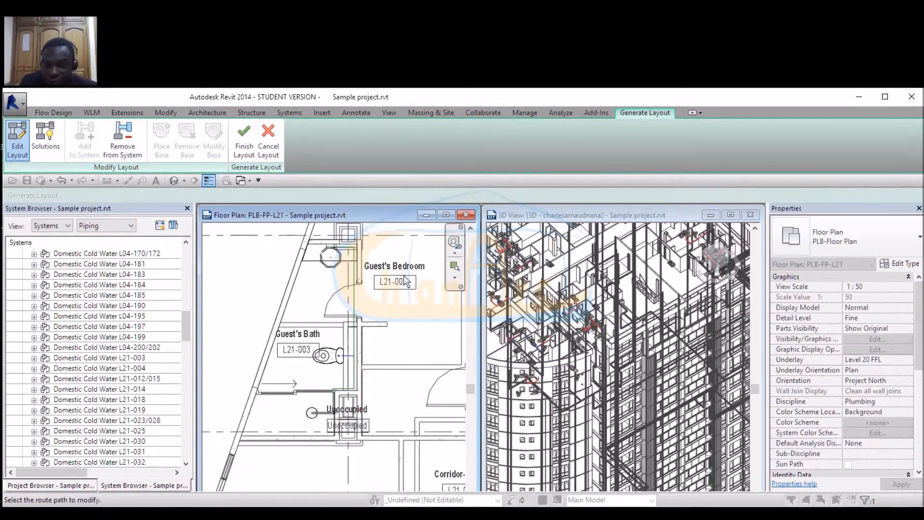
left_click(243, 145)
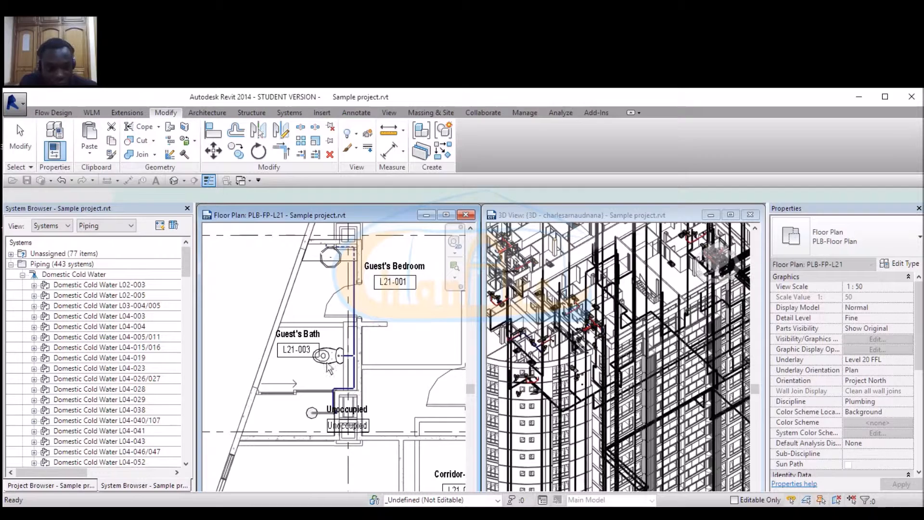
Select the Domestic Cold Water L21-003 system and show its pipes and fixtures from a corner viewpoint in the 3D view.
left_click_drag(187, 263, 189, 382)
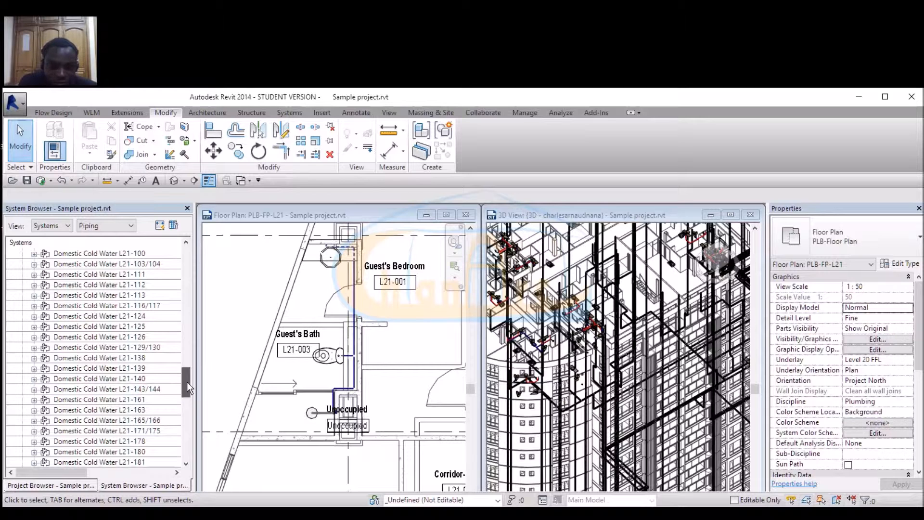
left_click_drag(188, 382, 185, 328)
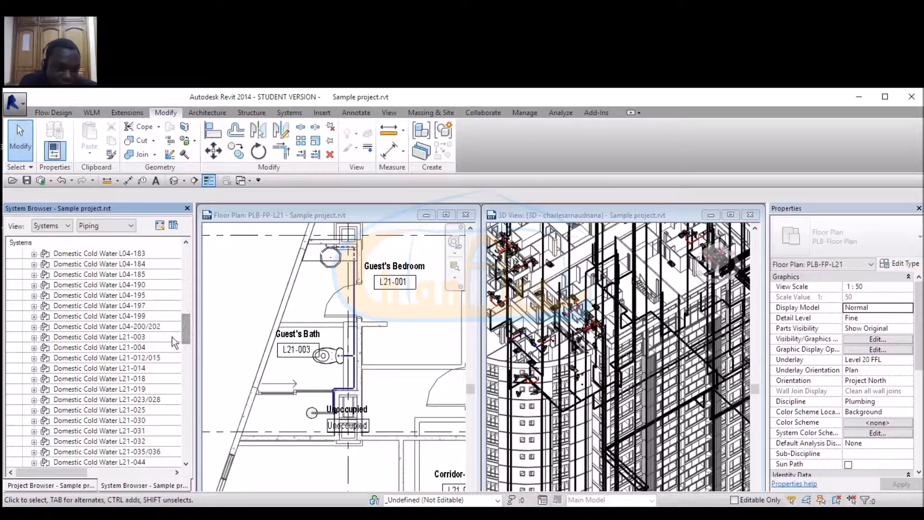
left_click(114, 337)
left_click(556, 215)
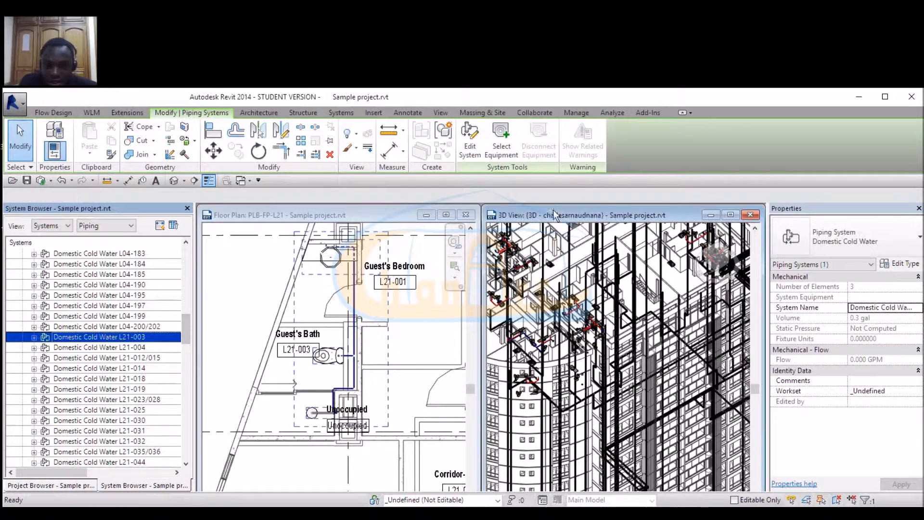
left_click(717, 258)
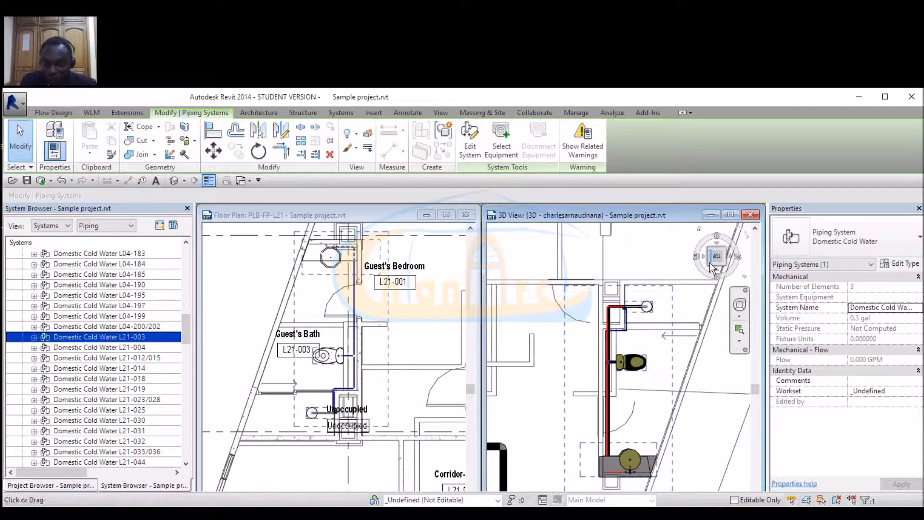
left_click(712, 267)
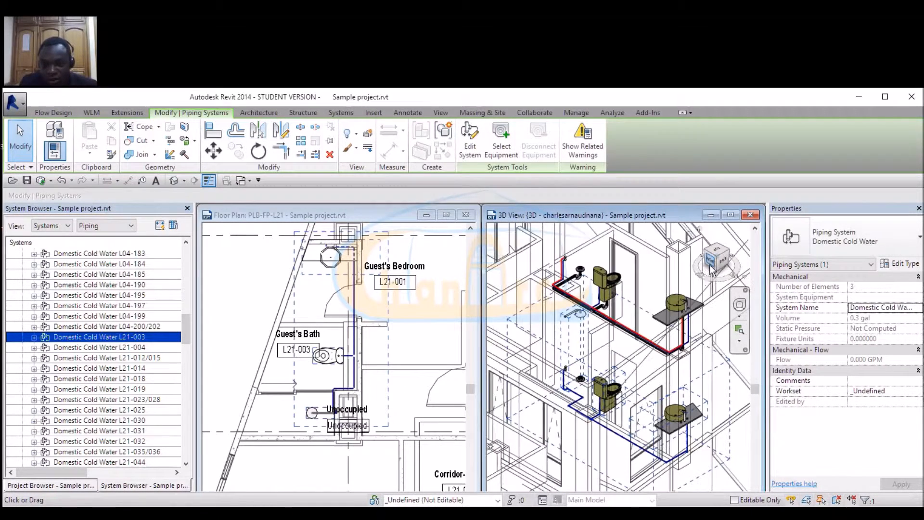
Examine the cold water pipe run between the shower, toilet and washbasin in 3D, and clear any selection.
scroll(595, 341, "up", 3)
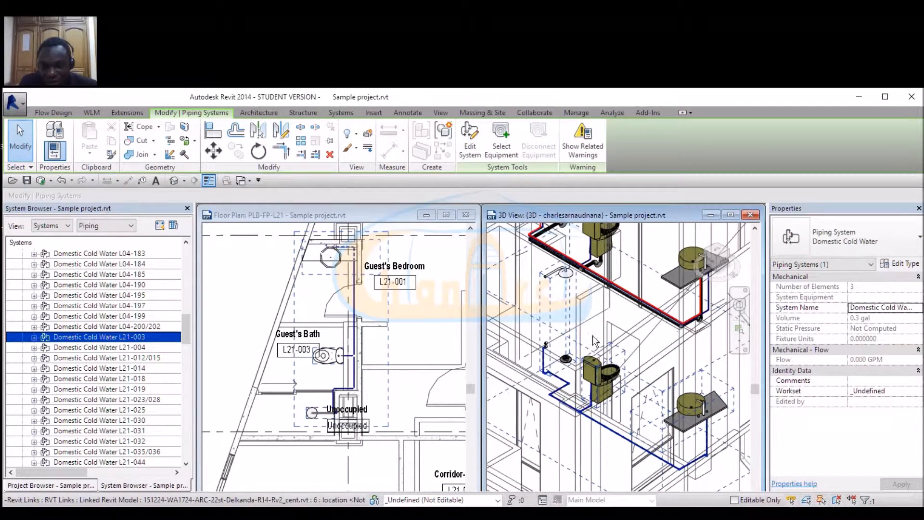
scroll(590, 336, "up", 2)
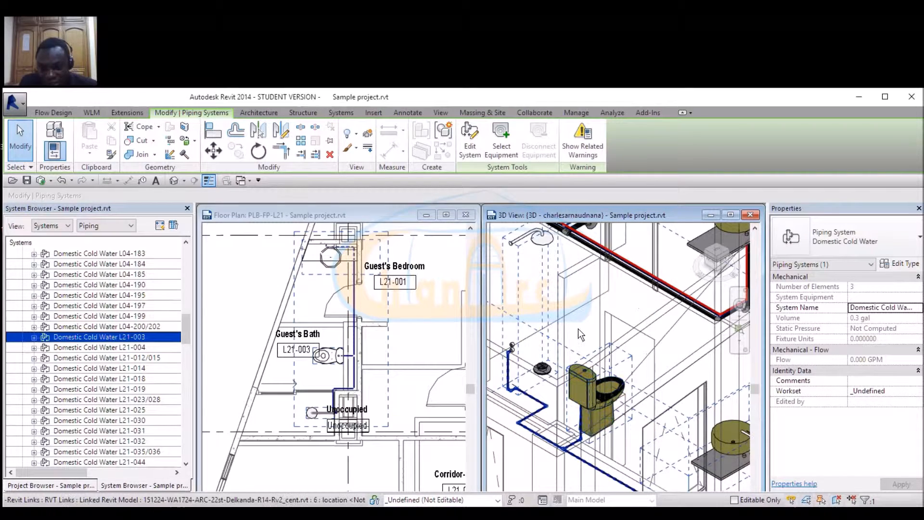
scroll(579, 328, "down", 2)
left_click(562, 366)
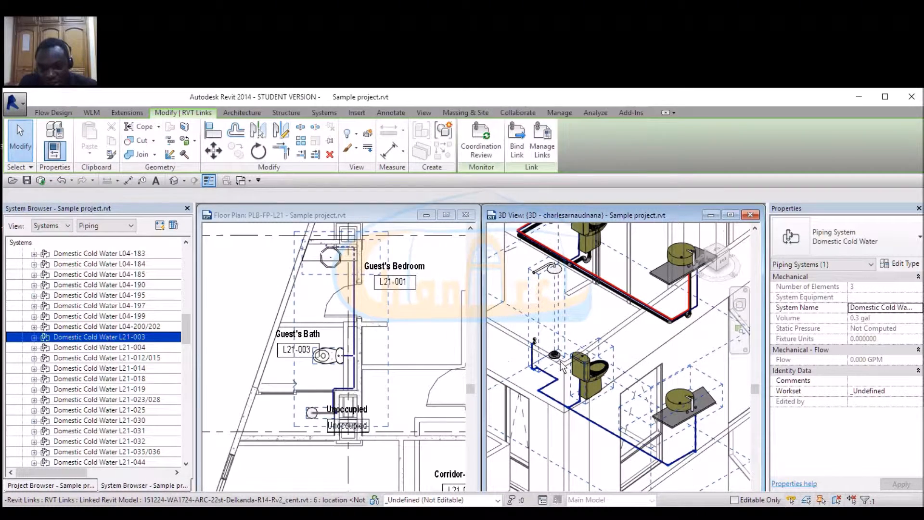
scroll(563, 401, "up", 2)
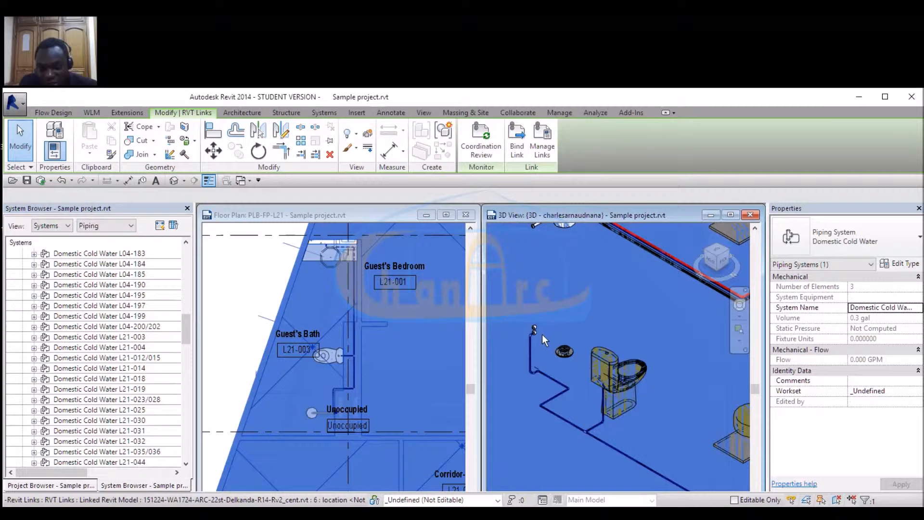
key("Escape")
scroll(541, 332, "down", 4)
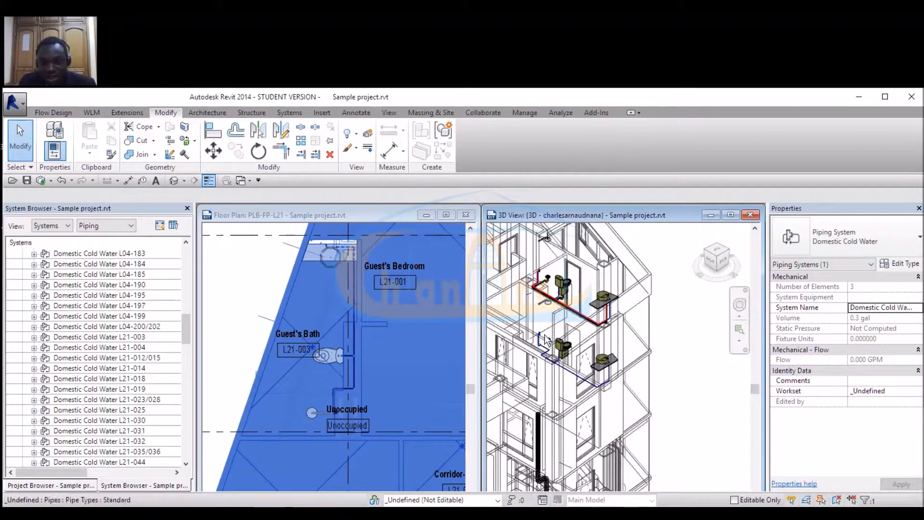
key("Escape")
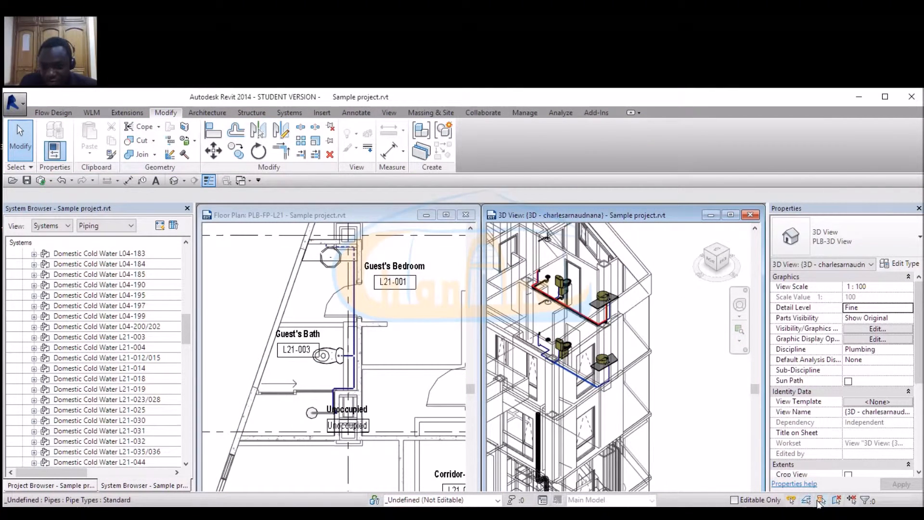
Turn off the selection of pinned elements, dismissing the save reminder without saving.
left_click(816, 501)
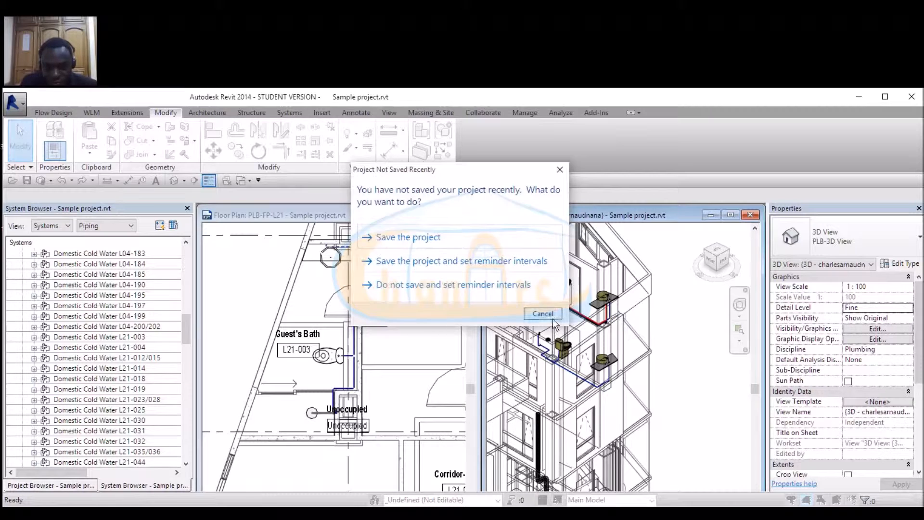
left_click(555, 314)
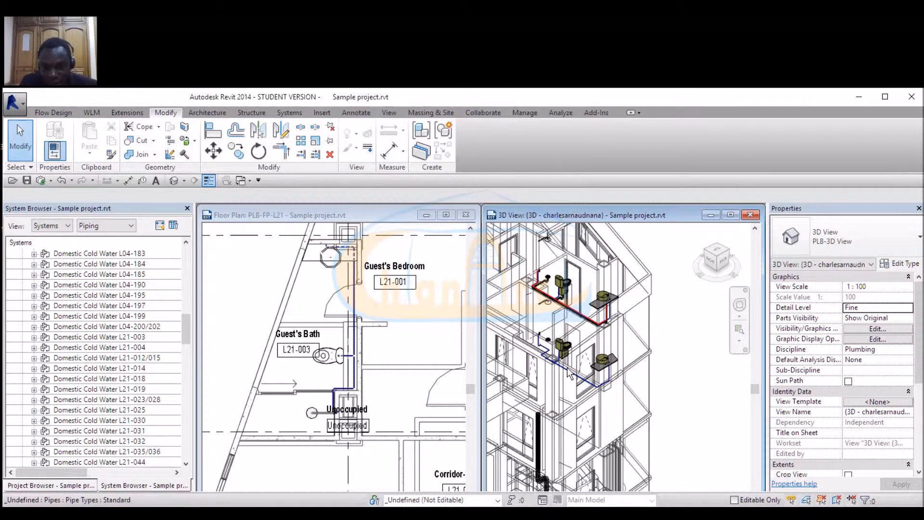
scroll(566, 368, "up", 4)
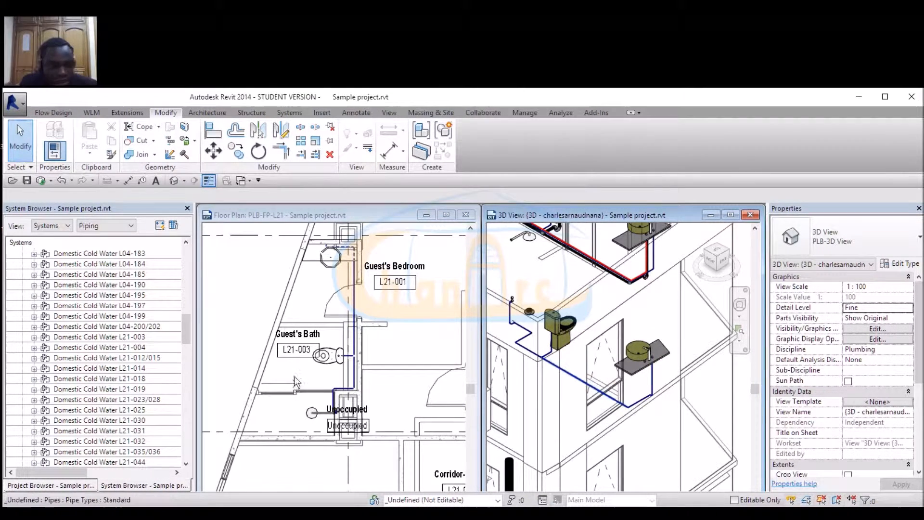
left_click(641, 354)
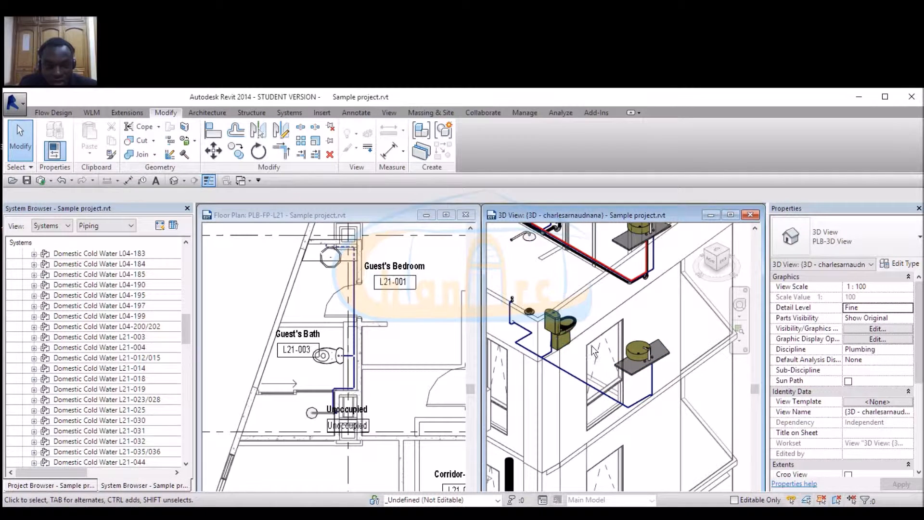
Select the Guest's Bath toilet and look through the piping systems for the level 21 Domestic Hot Water systems.
left_click_drag(186, 333, 190, 264)
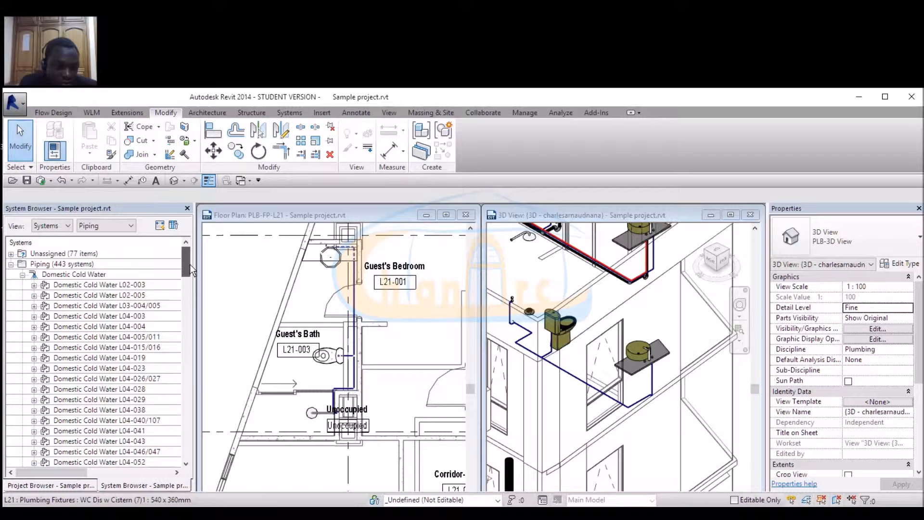
left_click(560, 323)
left_click_drag(185, 271, 168, 465)
left_click(23, 444)
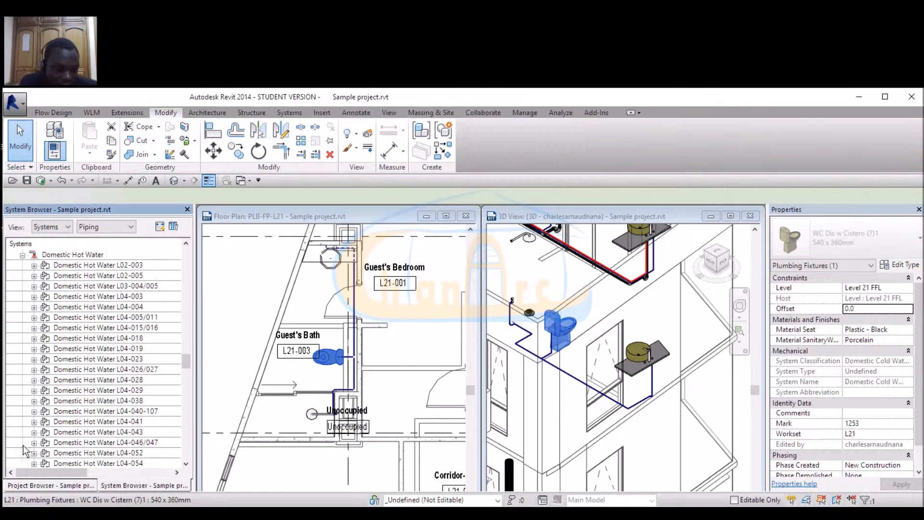
left_click_drag(184, 359, 185, 411)
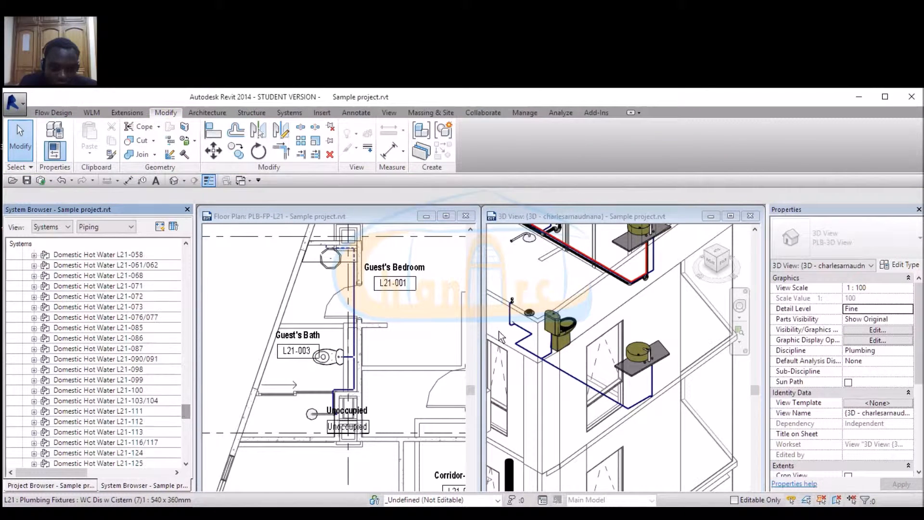
left_click(559, 327)
left_click_drag(186, 412, 195, 392)
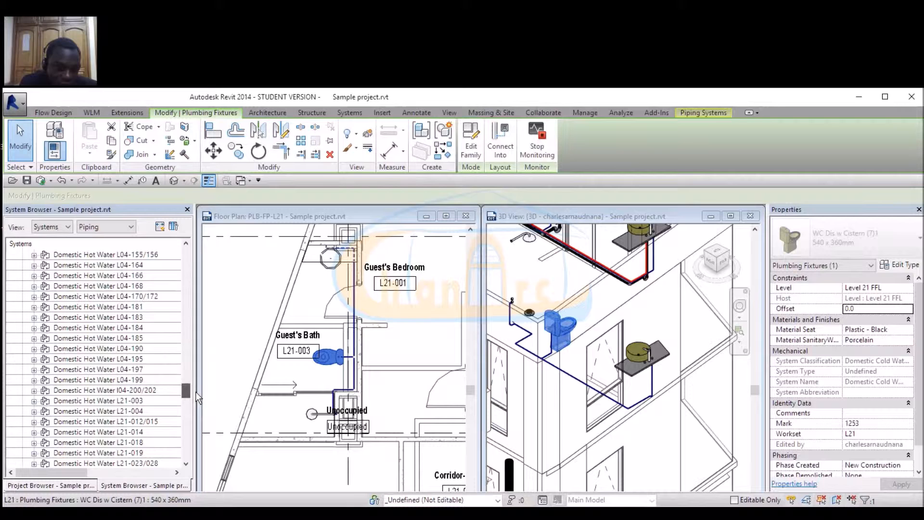
Select the Guest's Bath washbasin to identify the fixture, and select the Domestic Hot Water L21-003 system.
left_click(640, 361)
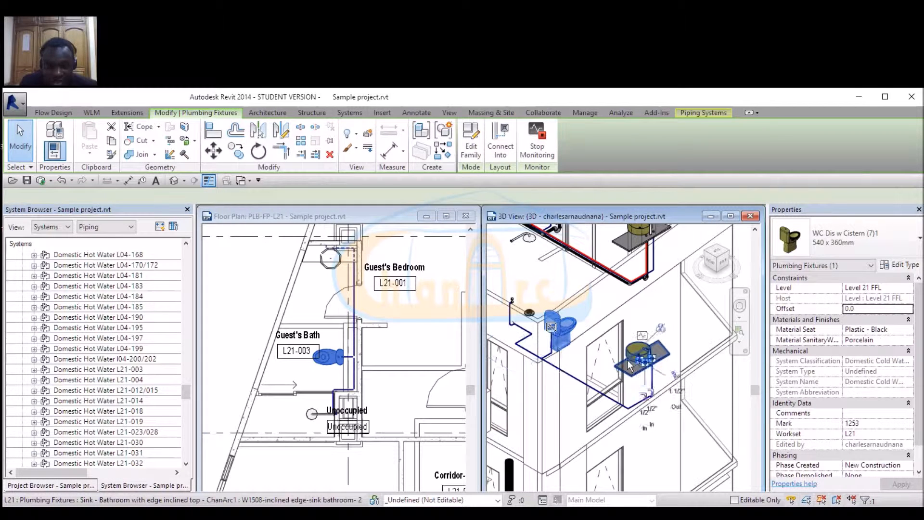
left_click(631, 362)
mouse_move(190, 392)
left_mouse_down()
mouse_move(191, 381)
mouse_move(192, 396)
left_mouse_up()
left_click(142, 348)
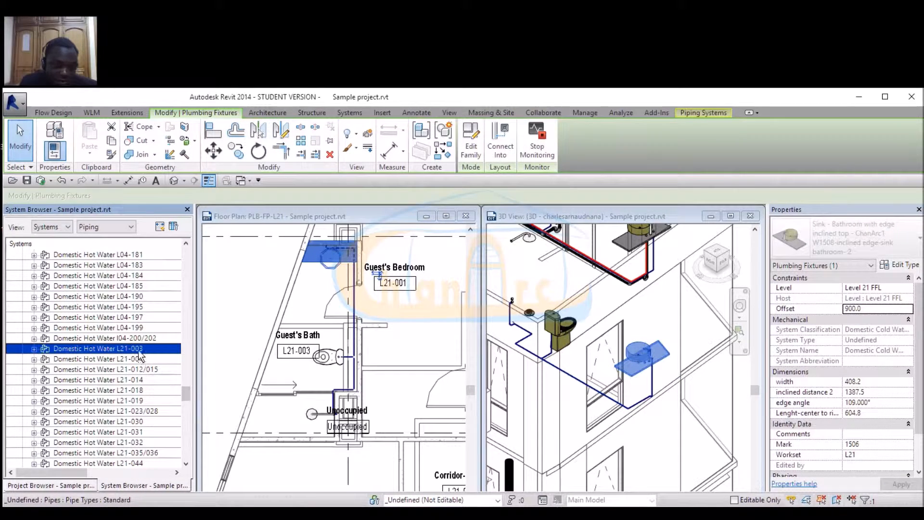
left_click(64, 351)
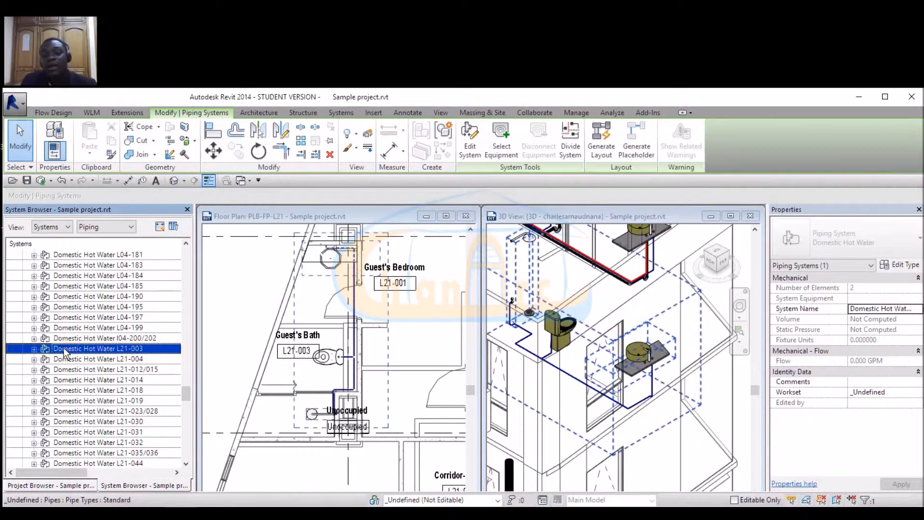
Start generating a pipe layout for the selected hot water system and inspect the Network solution in the floor plan.
left_click(602, 145)
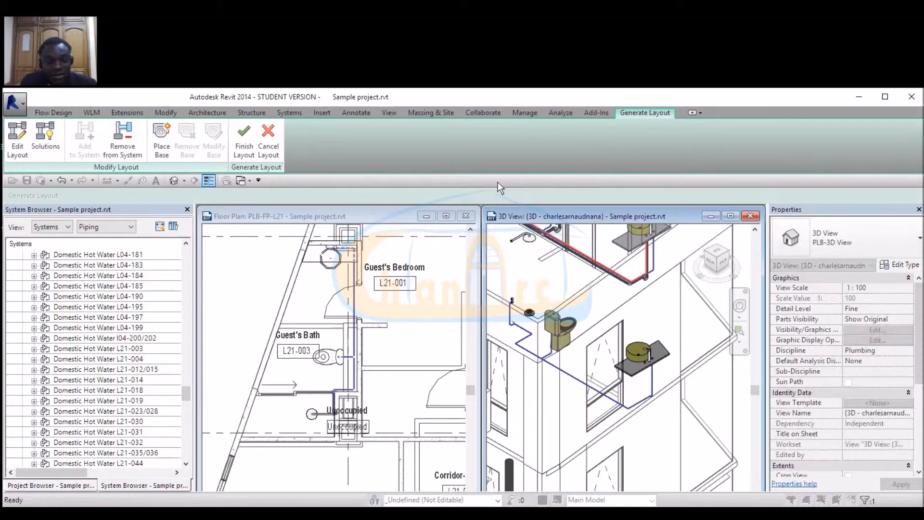
left_click(374, 210)
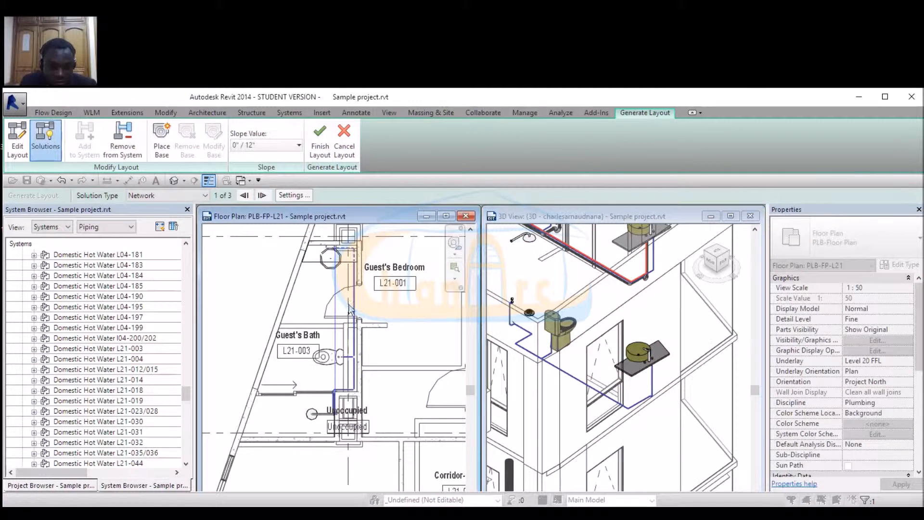
scroll(325, 423, "up", 3)
scroll(325, 423, "down", 4)
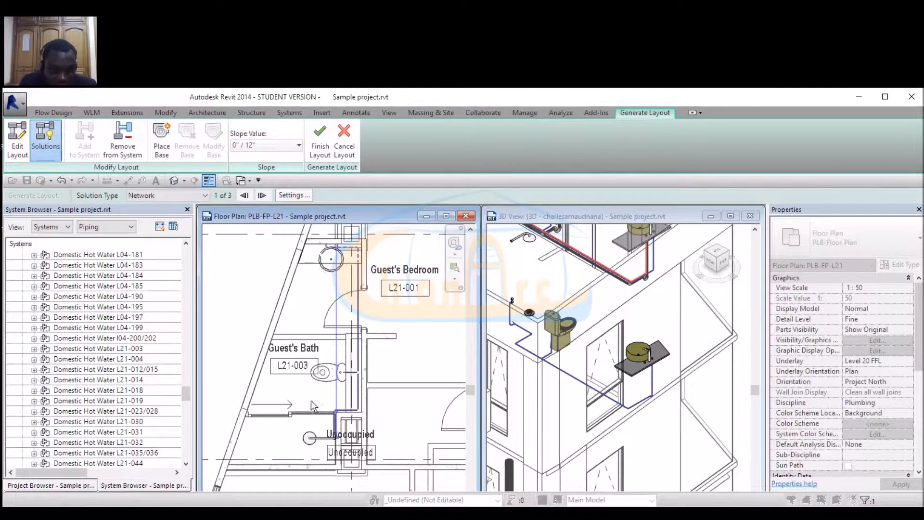
scroll(310, 466, "up", 1)
scroll(339, 423, "down", 3)
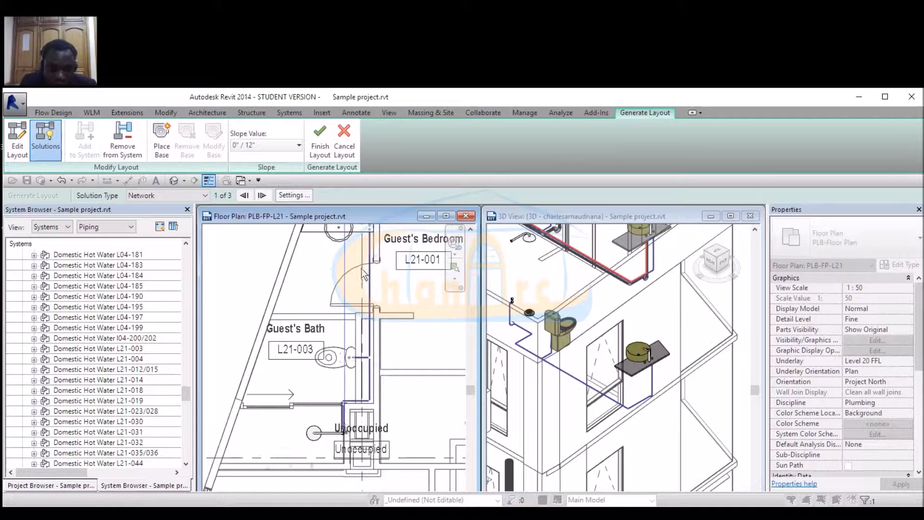
Enter layout editing and examine the hot water route beside the cold water pipes near the shower and unoccupied shaft.
left_click(24, 139)
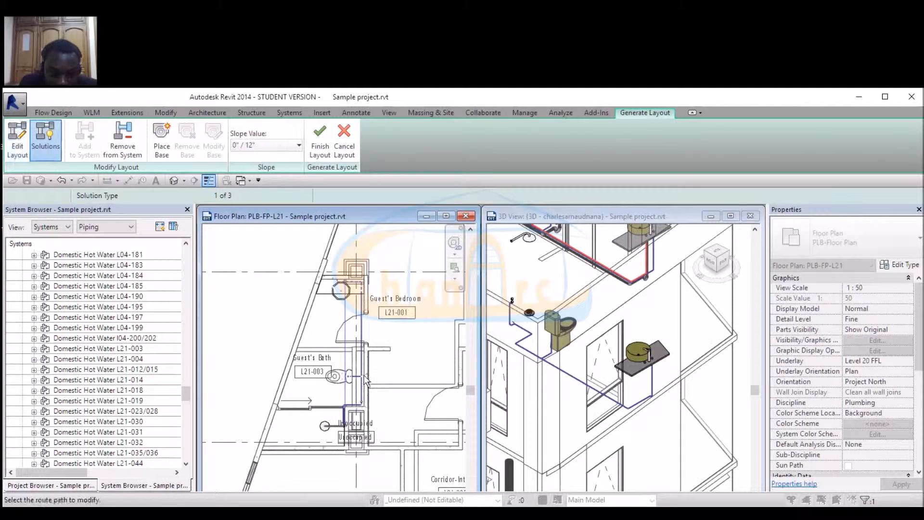
scroll(353, 409, "up", 2)
scroll(352, 408, "up", 4)
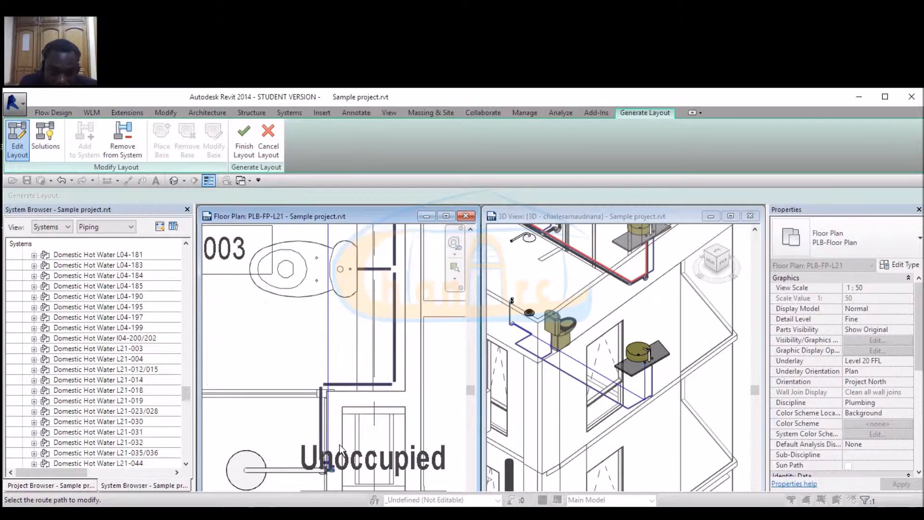
scroll(351, 423, "up", 4)
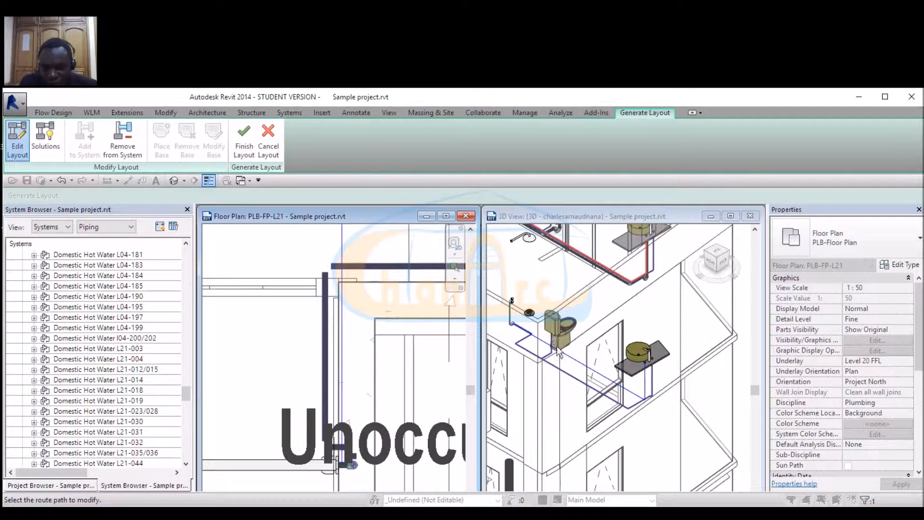
scroll(406, 375, "down", 2)
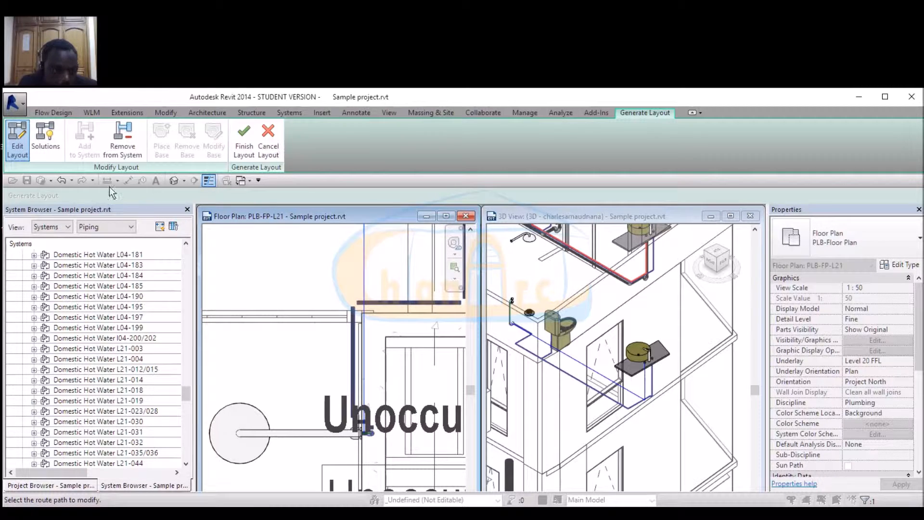
Return to the layout solutions, set the solution type to Perimeter, and check the route at the shower connection.
left_click(46, 140)
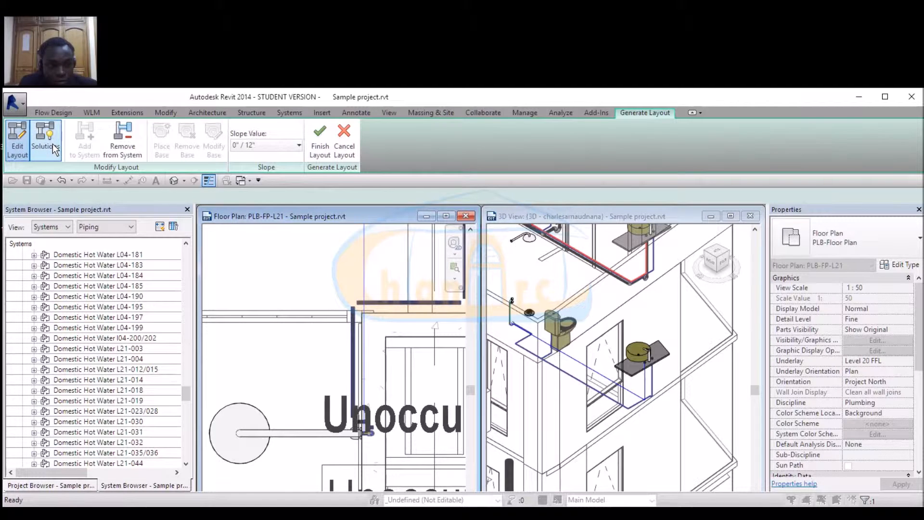
left_click(177, 197)
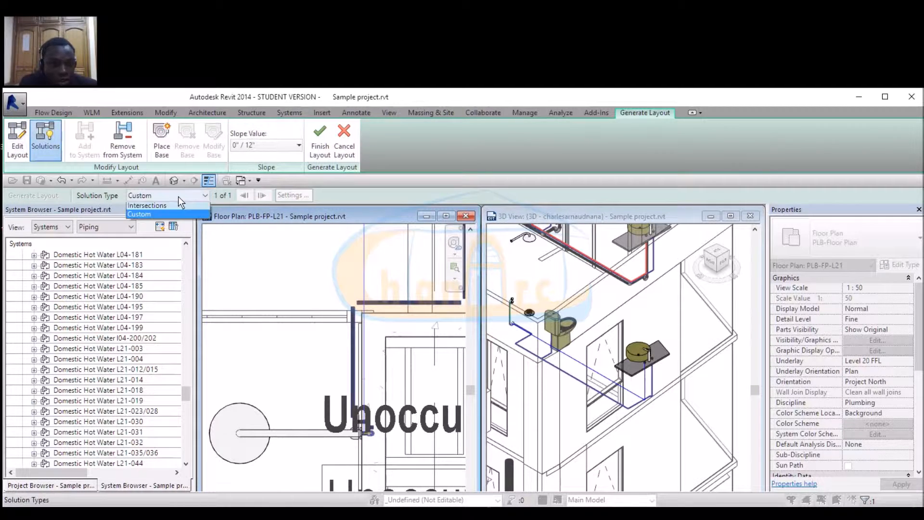
left_click(158, 216)
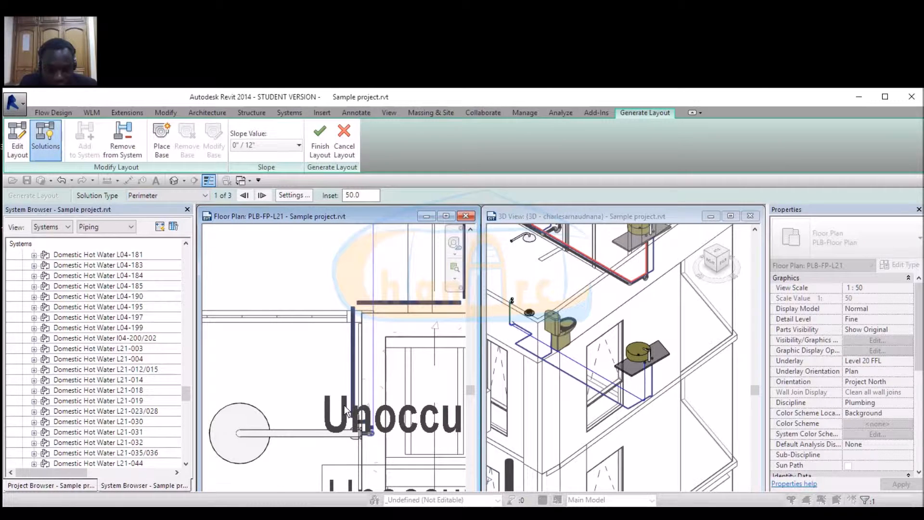
scroll(364, 435, "up", 4)
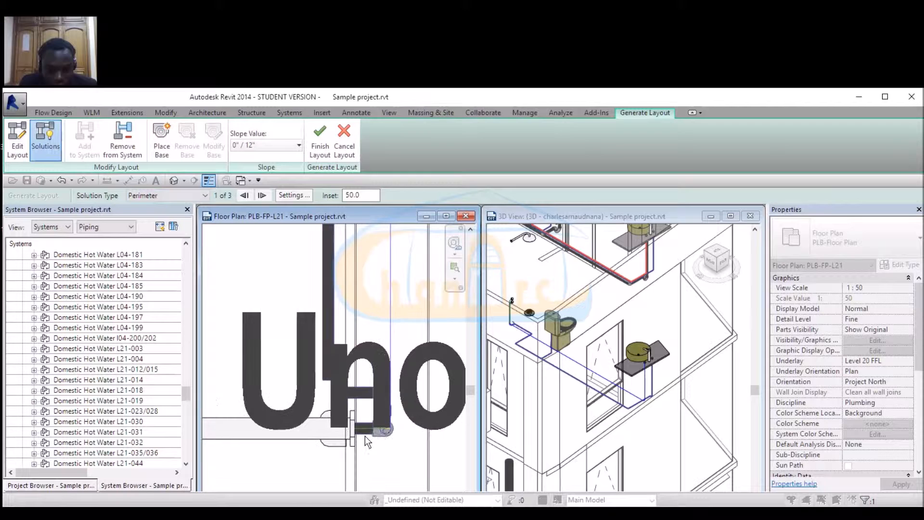
scroll(277, 381, "down", 2)
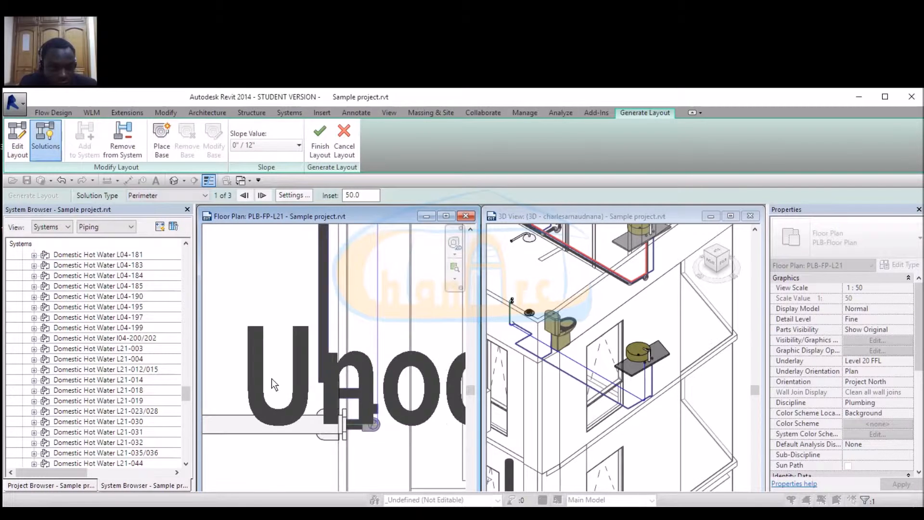
Switch to the second Perimeter solution and check its hot water route between the shower and the washbasin.
left_click(261, 198)
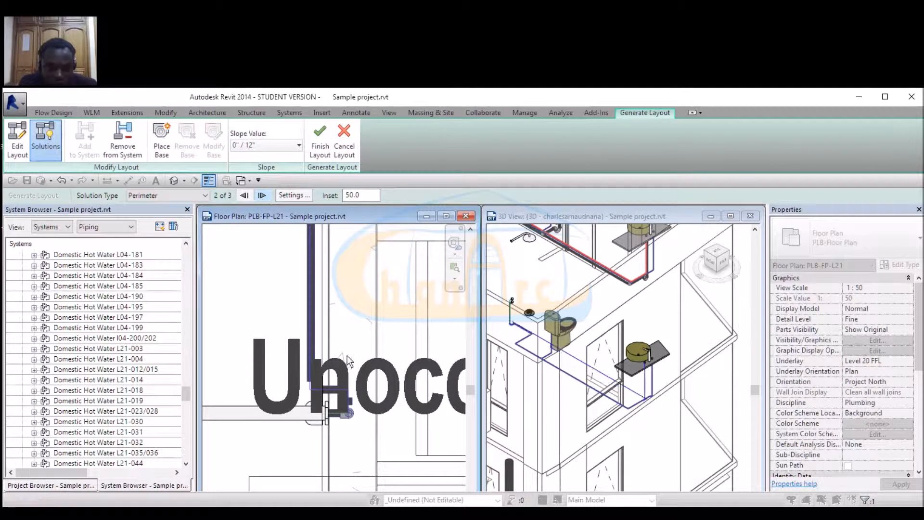
scroll(347, 355, "down", 3)
scroll(322, 373, "down", 3)
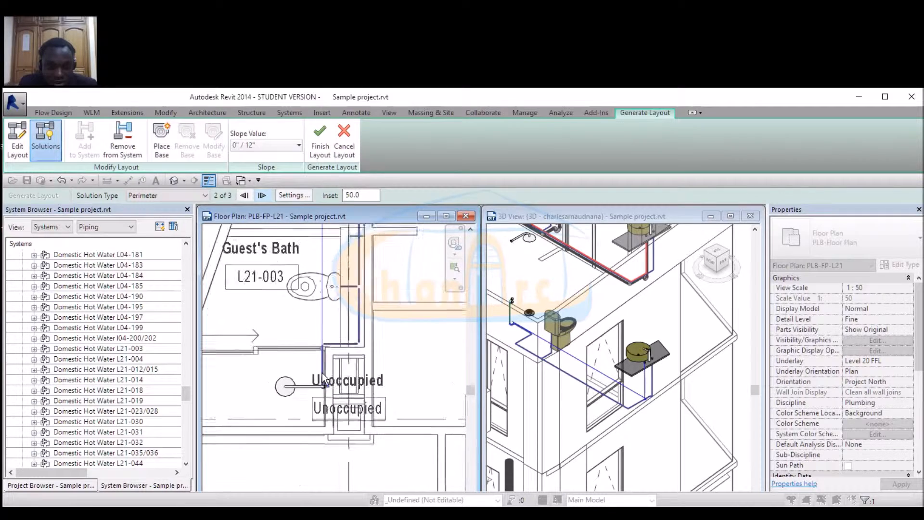
scroll(328, 388, "up", 1)
scroll(327, 383, "up", 1)
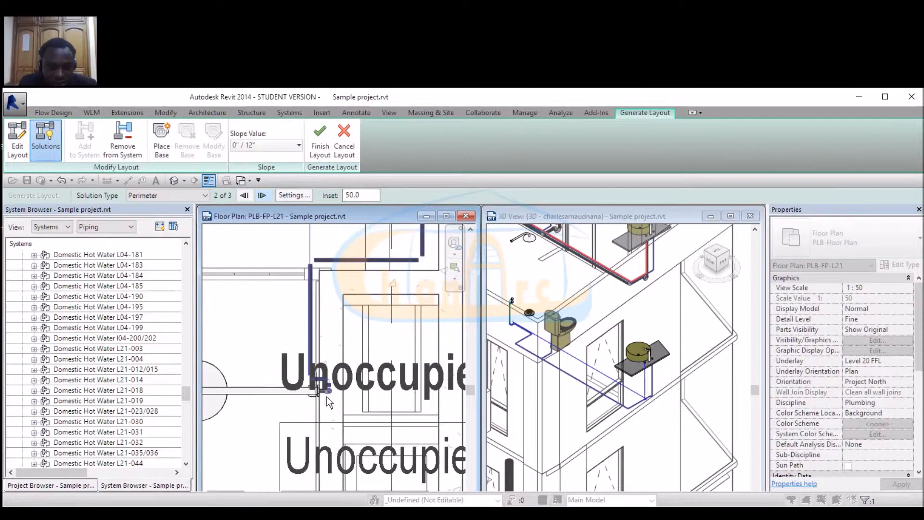
scroll(327, 383, "down", 3)
scroll(324, 302, "up", 5)
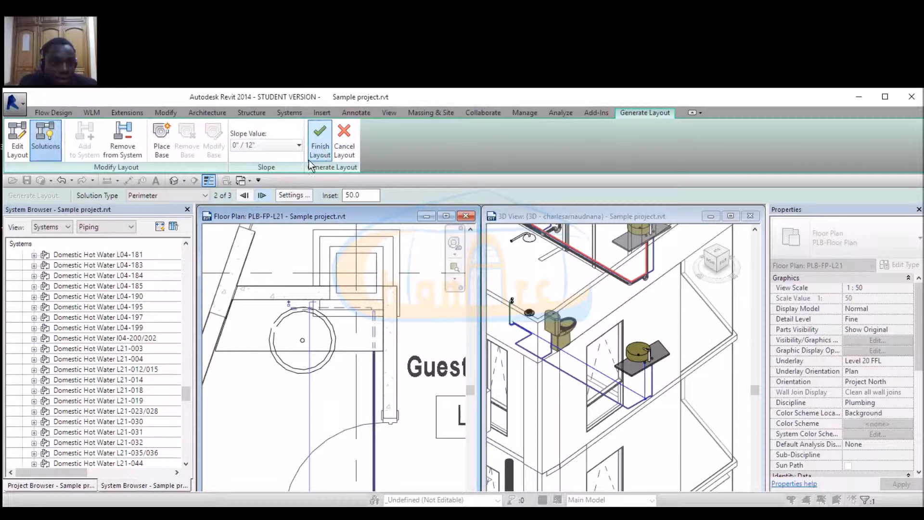
Start editing the chosen layout, overwriting the previous custom routing solution, and check the route path at the washbasin.
left_click(18, 150)
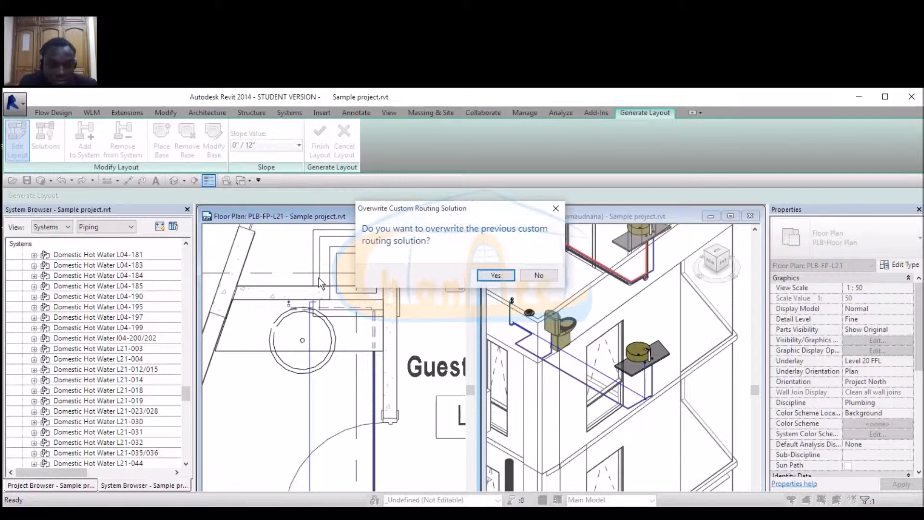
left_click(498, 278)
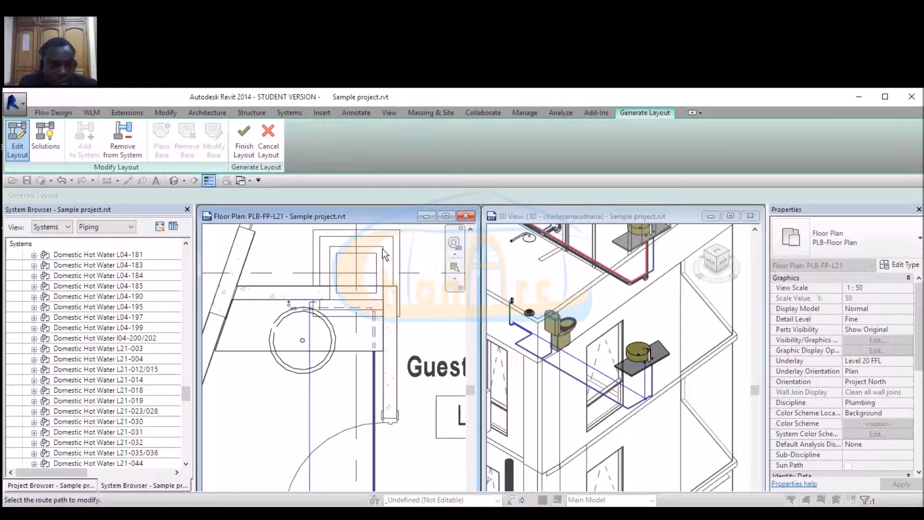
scroll(304, 339, "up", 4)
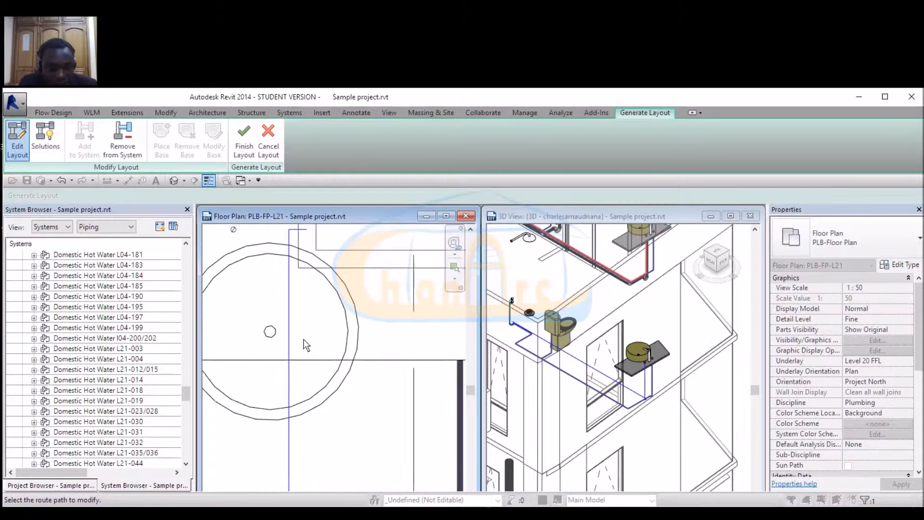
scroll(293, 320, "down", 5)
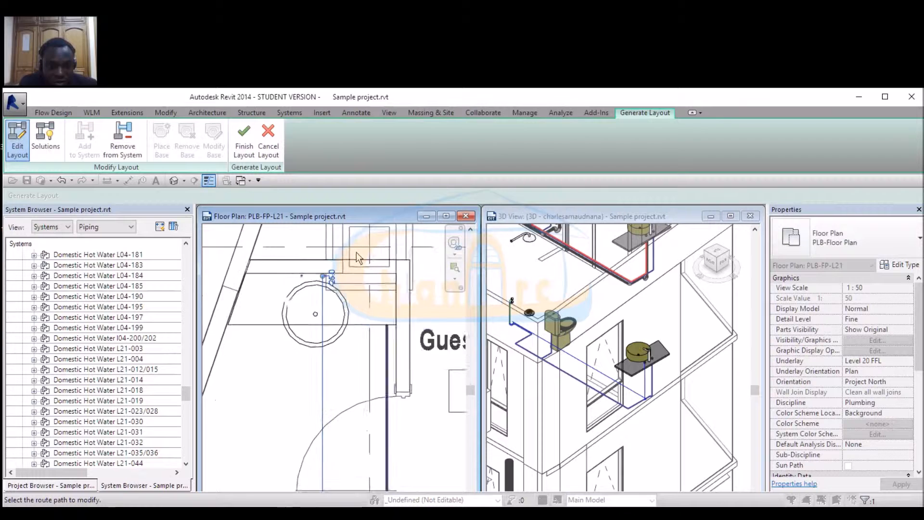
scroll(334, 357, "up", 6)
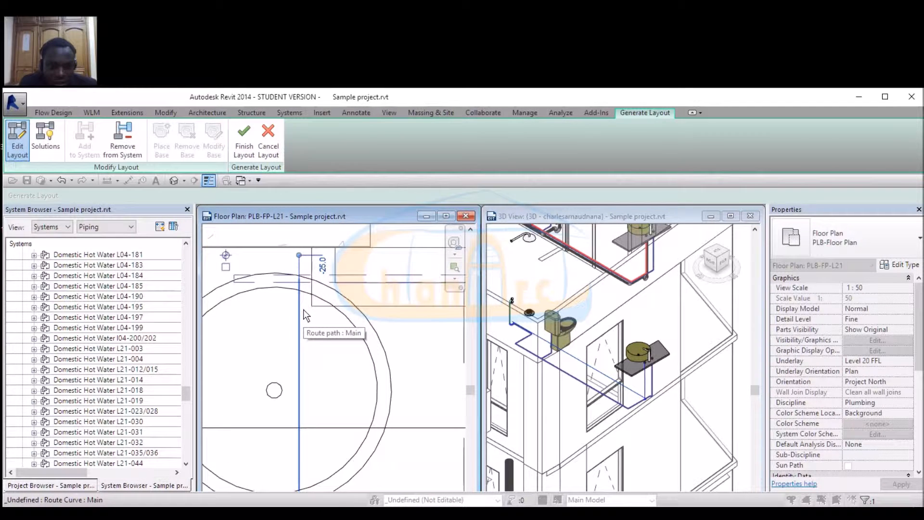
scroll(344, 301, "down", 5)
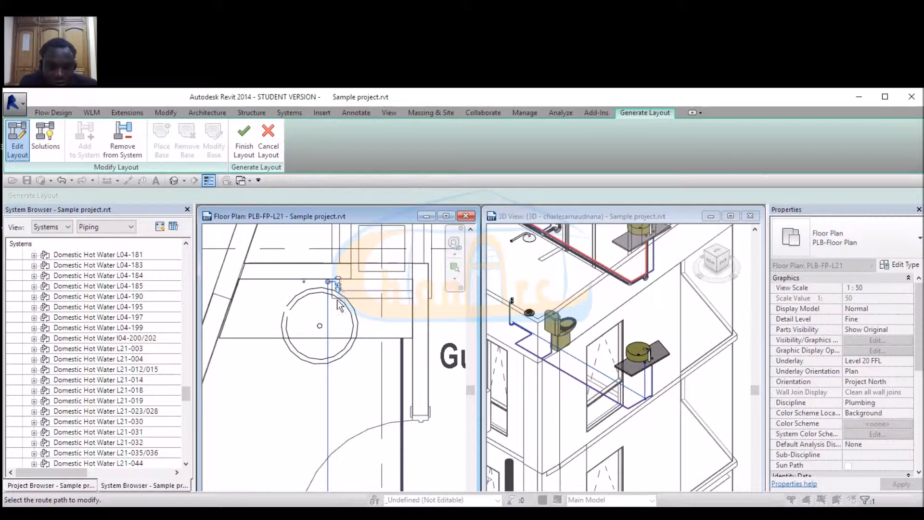
scroll(353, 275, "down", 3)
Move the short route segment at the shower connection away from the unoccupied shaft, past the wall.
scroll(364, 422, "up", 10)
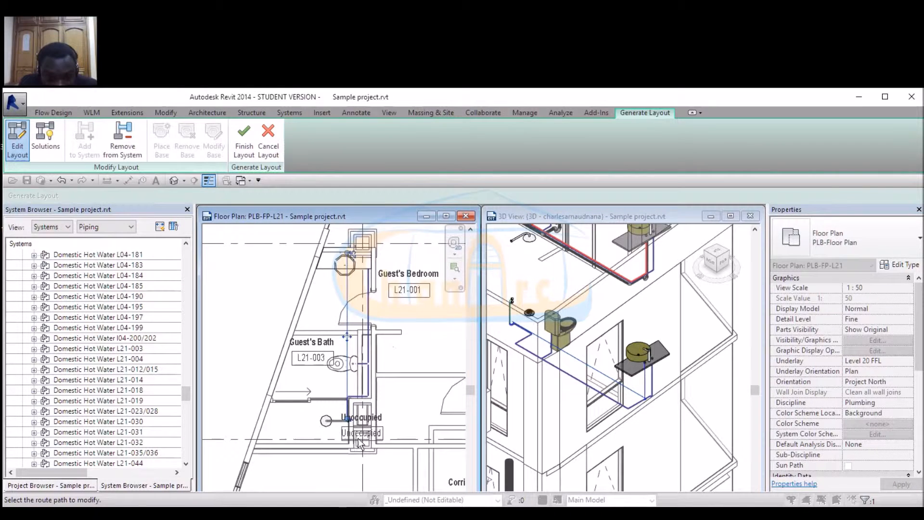
scroll(309, 391, "down", 2)
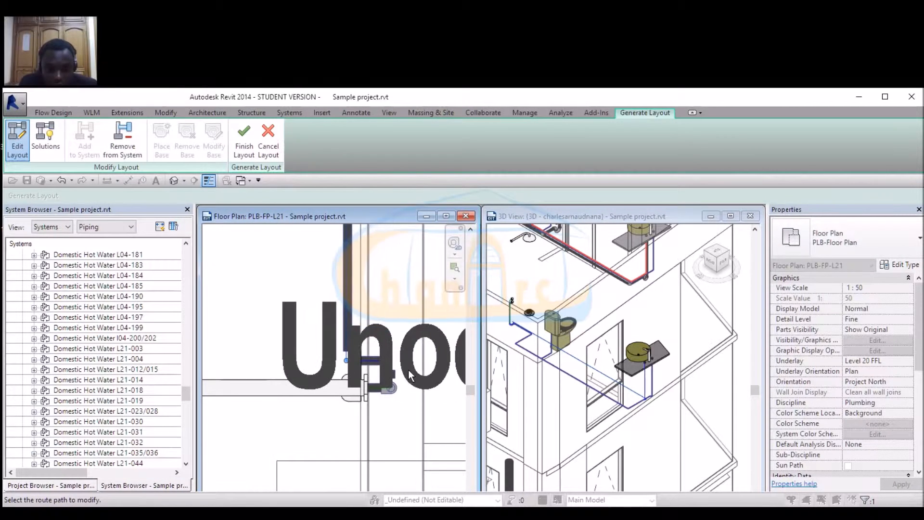
scroll(343, 393, "down", 2)
left_click(374, 380)
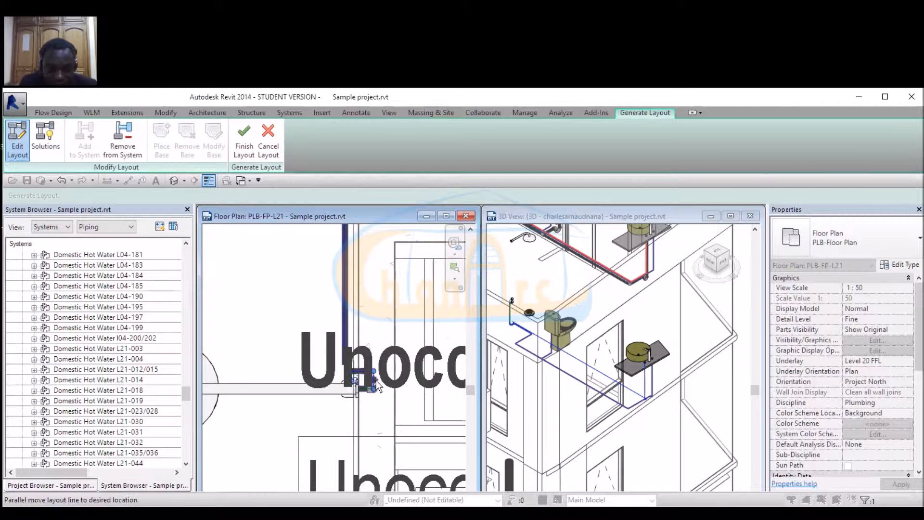
left_click(323, 375)
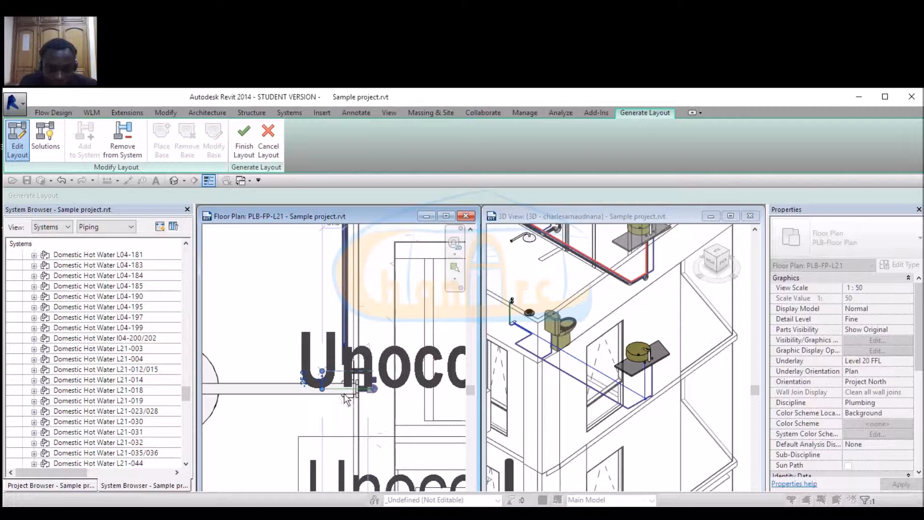
scroll(366, 342, "down", 2)
scroll(344, 383, "up", 2)
Move the main hot water run into line with the cold water pipe along the wall behind the toilet.
scroll(339, 382, "down", 3)
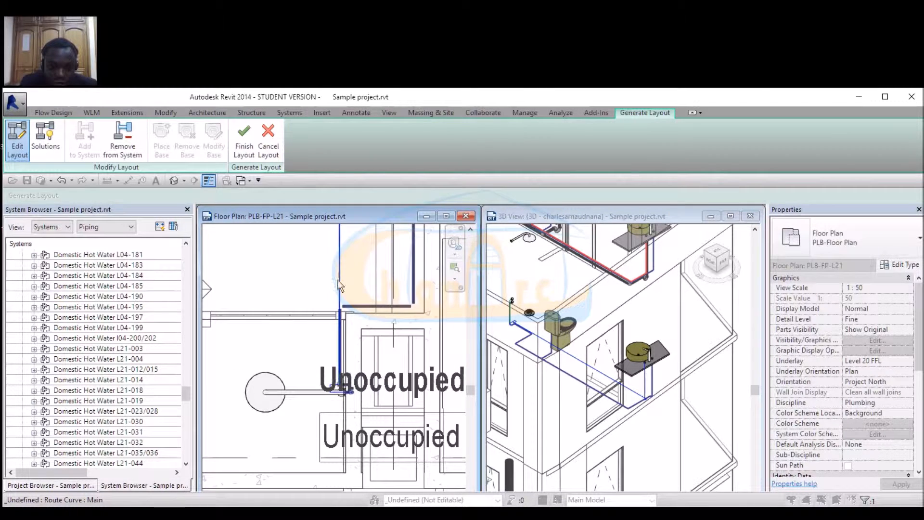
scroll(340, 287, "down", 3)
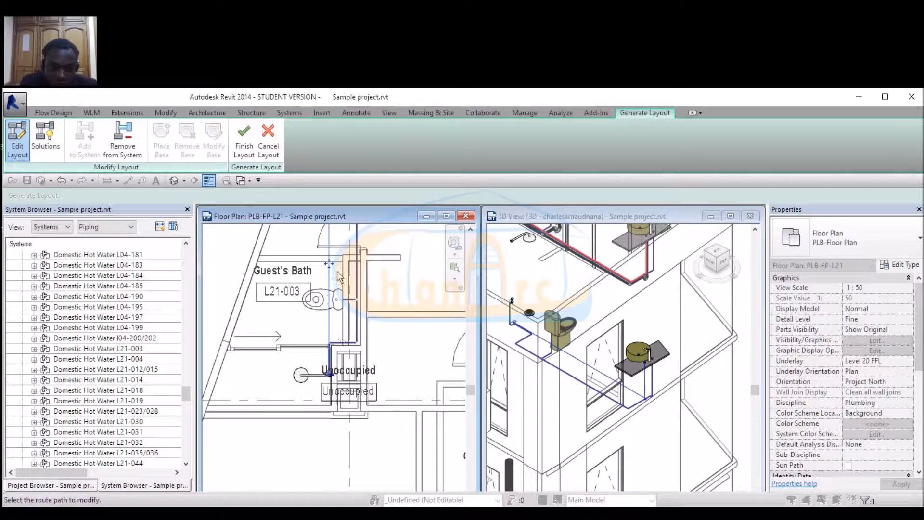
scroll(339, 278, "up", 3)
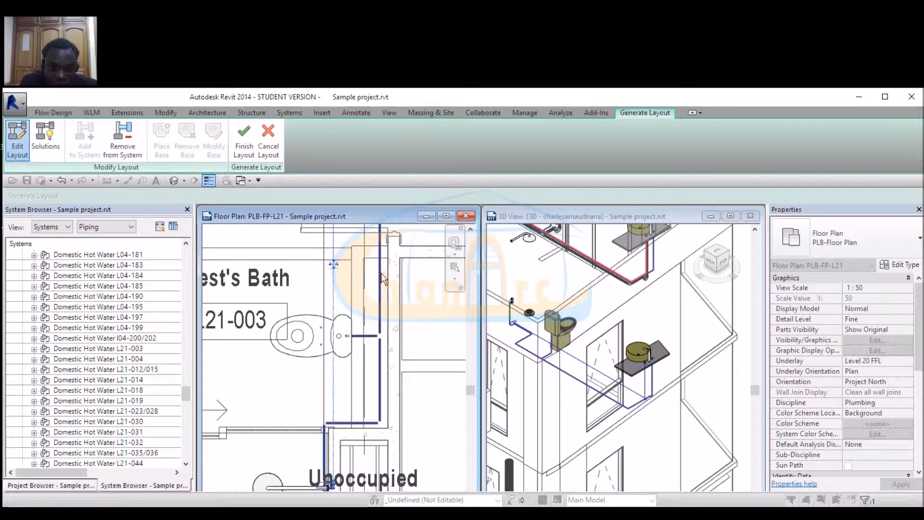
scroll(365, 316, "down", 3)
scroll(339, 392, "up", 5)
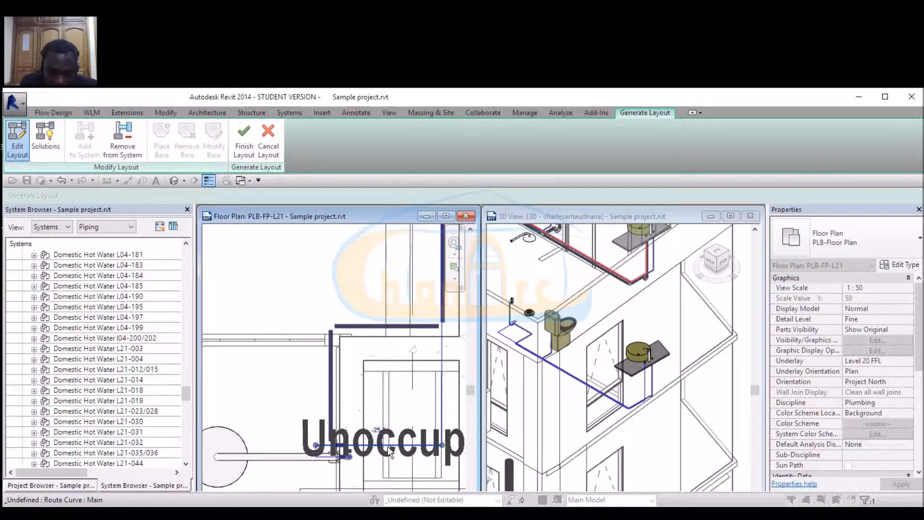
Align the cross segment over the unoccupied shaft and the adjoining run beside the shower with the cold water pipes.
left_click_drag(379, 445, 379, 401)
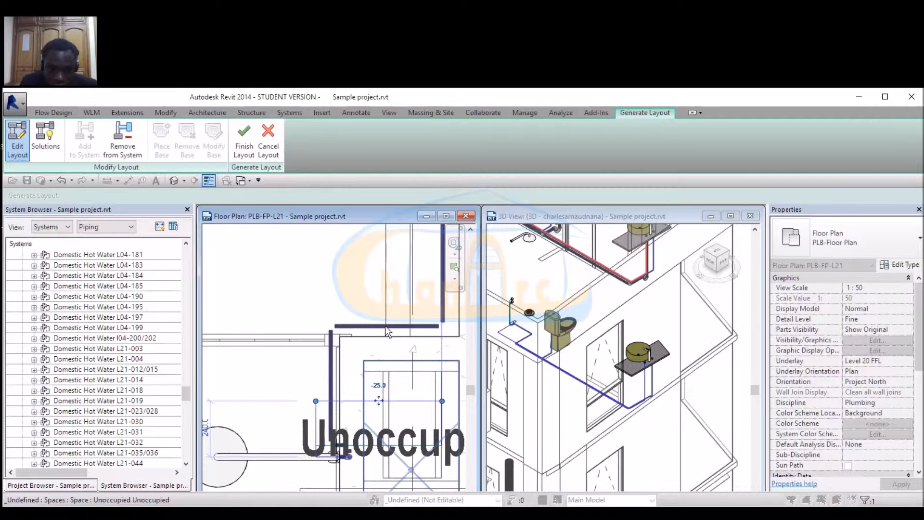
scroll(339, 458, "up", 2)
left_click(288, 377)
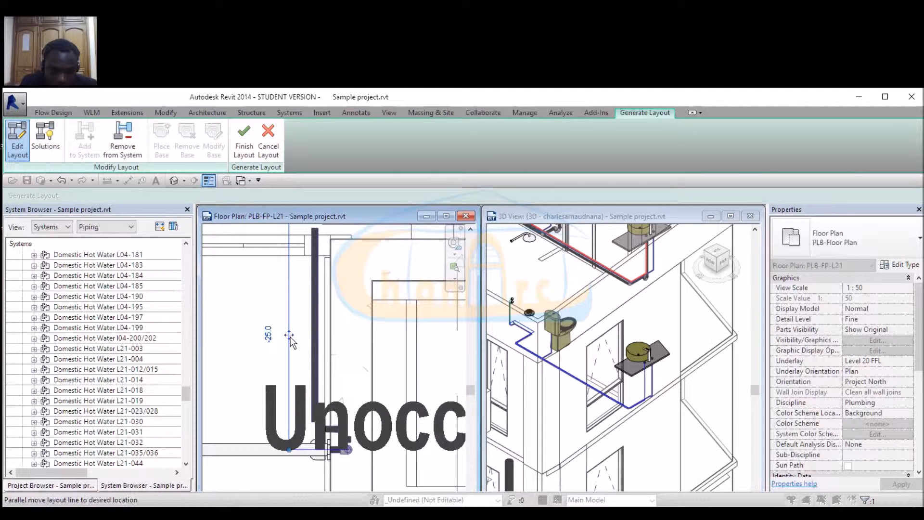
left_click_drag(288, 335, 314, 336)
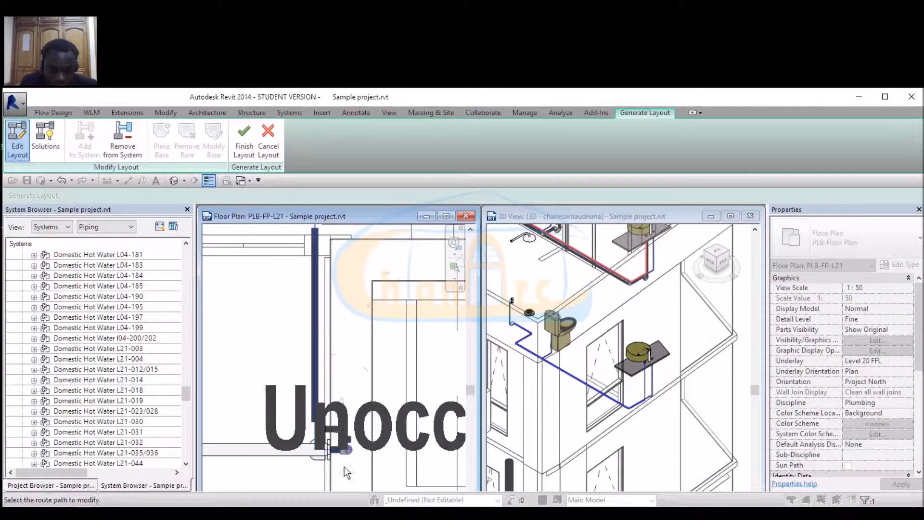
Move the short connecting segment at the shower wall into line with the cold water pipe.
scroll(322, 440, "up", 2)
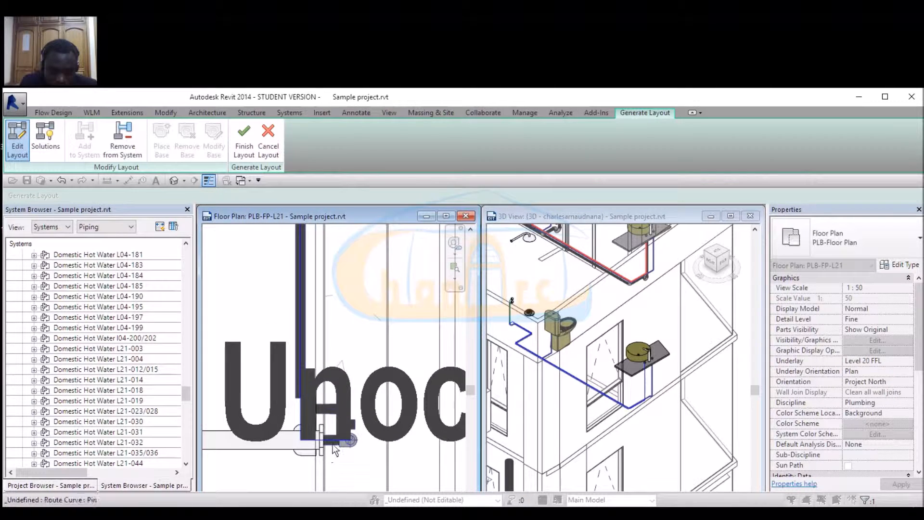
scroll(321, 443, "up", 1)
left_click(330, 439)
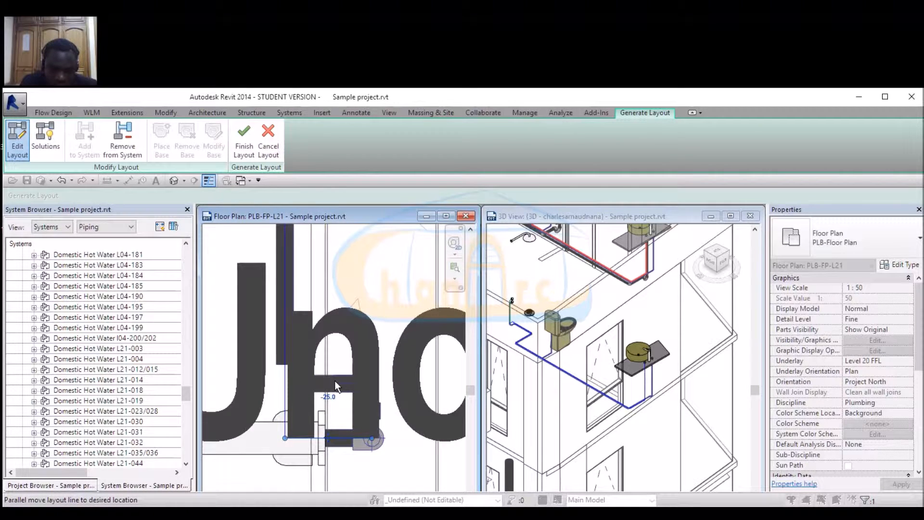
left_click(335, 381)
scroll(328, 399, "down", 3)
scroll(504, 299, "up", 4)
scroll(507, 294, "up", 3)
scroll(518, 313, "down", 2)
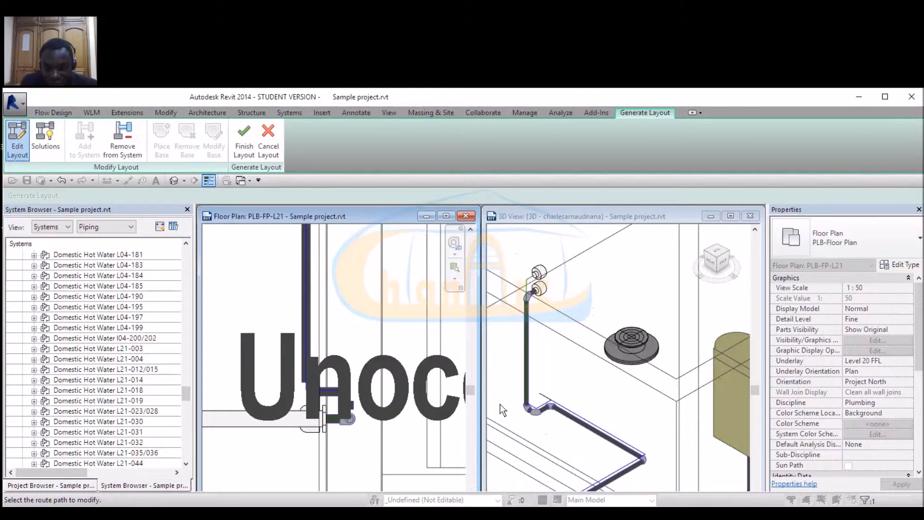
Shift the shower's vertical hot water route in the 3D view so it runs beside the cold water riser.
scroll(526, 320, "up", 2)
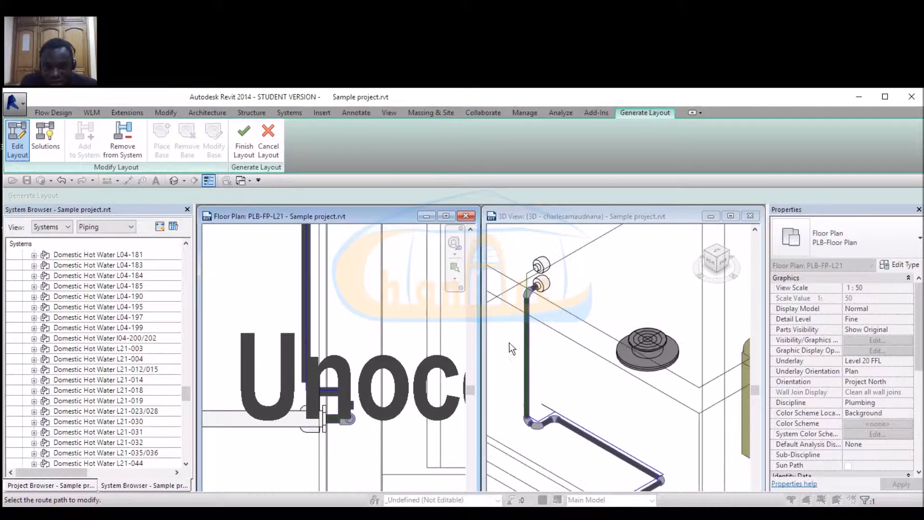
left_click(527, 292)
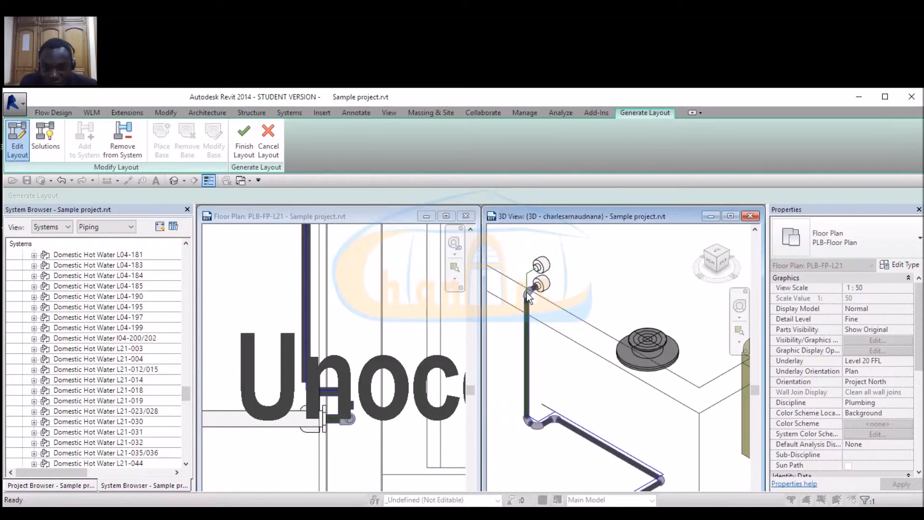
left_click_drag(526, 345, 546, 355)
left_click_drag(536, 417, 531, 410)
left_click_drag(548, 293, 547, 297)
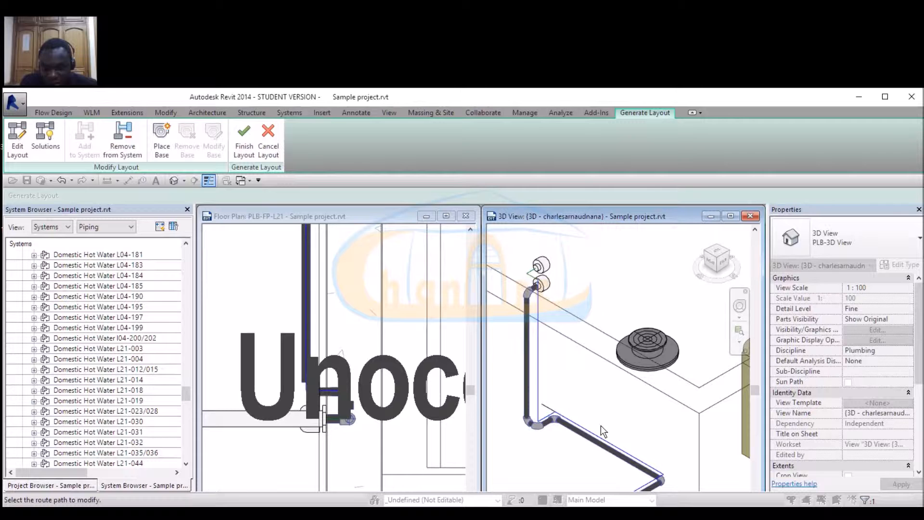
Examine the adjusted hot water route in the 3D view and floor plan, from the shower past the toilet to the washbasin.
scroll(345, 374, "down", 2)
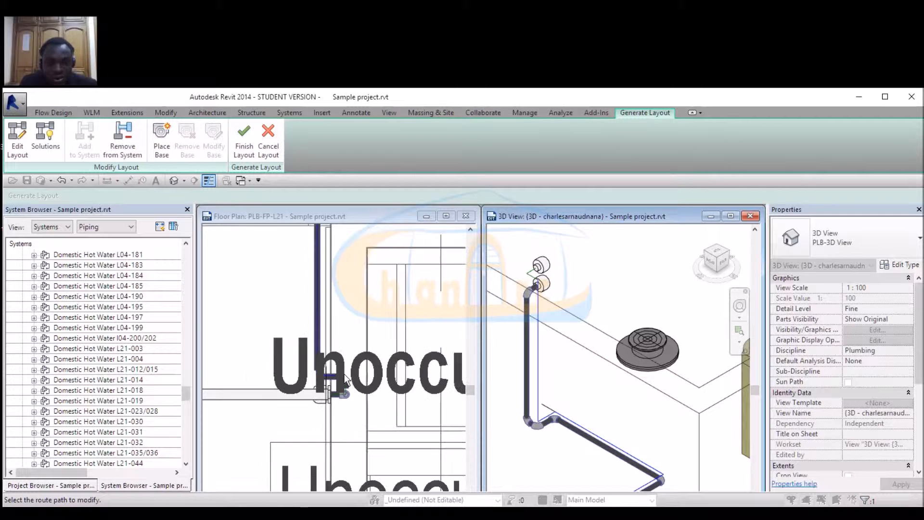
scroll(518, 307, "down", 3)
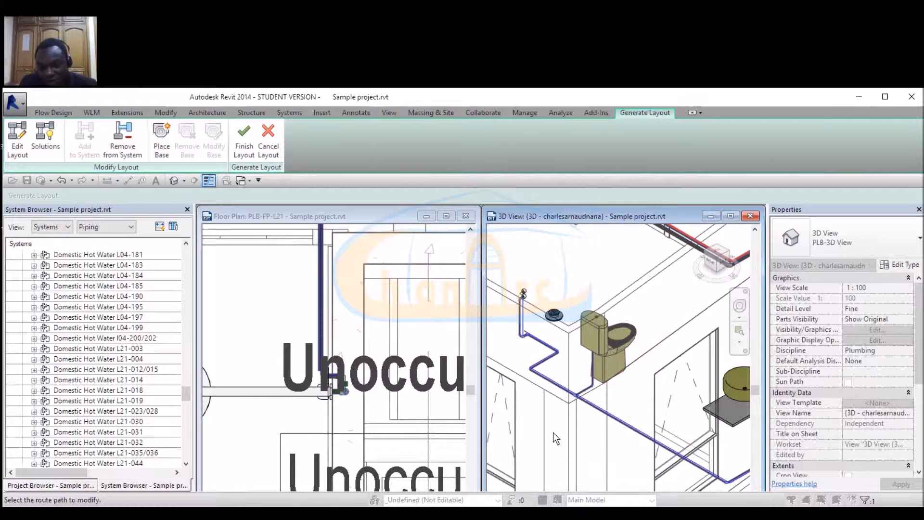
scroll(725, 474, "up", 3)
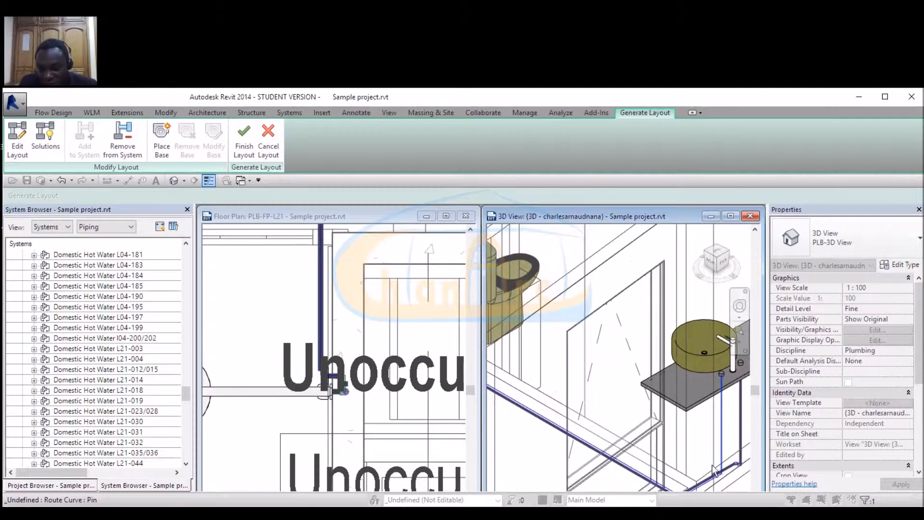
scroll(704, 416, "down", 2)
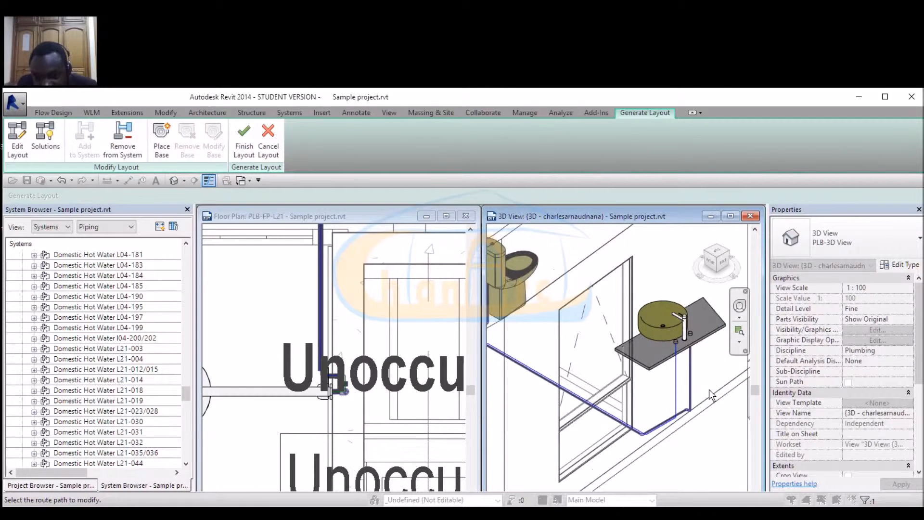
scroll(709, 395, "down", 4)
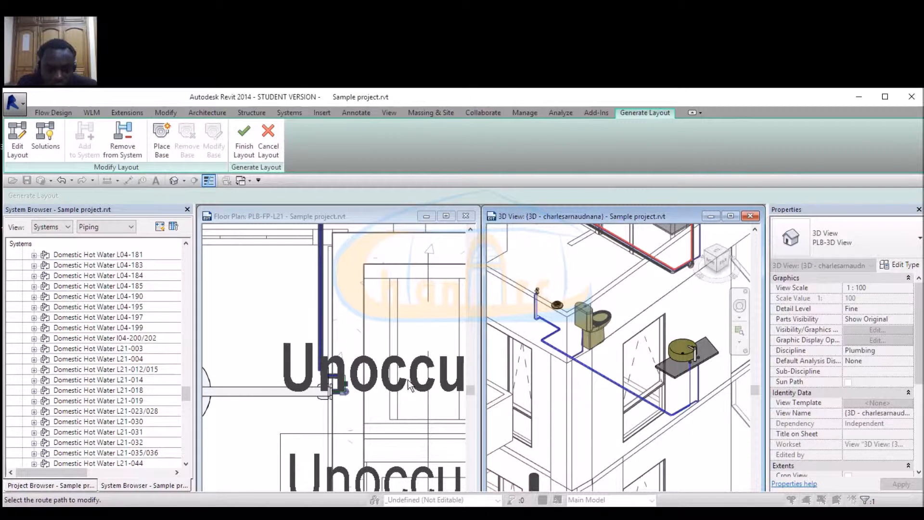
scroll(408, 381, "down", 5)
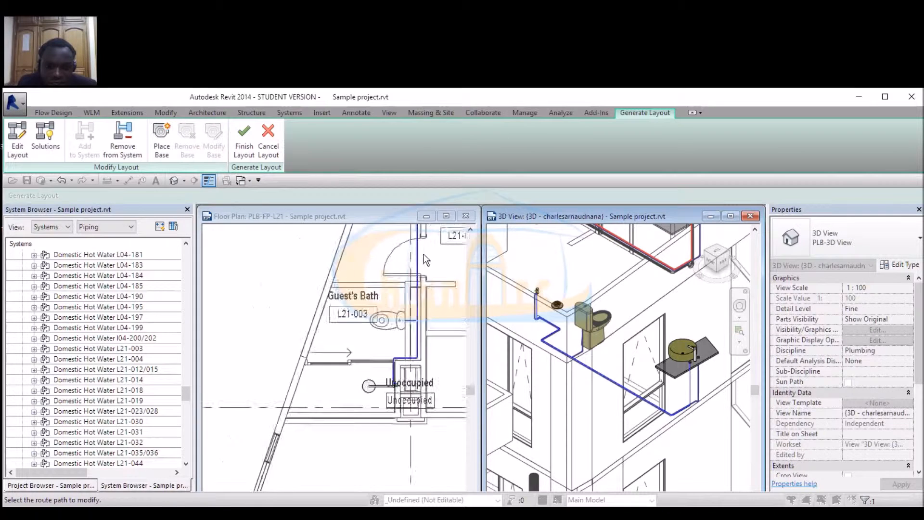
scroll(428, 249, "up", 2)
left_click(427, 250)
scroll(376, 393, "down", 3)
Move the short hot water route segment behind the washbasin into line with the cold water pipe.
scroll(391, 294, "up", 1)
middle_click_drag(392, 294, 380, 335)
scroll(371, 353, "up", 5)
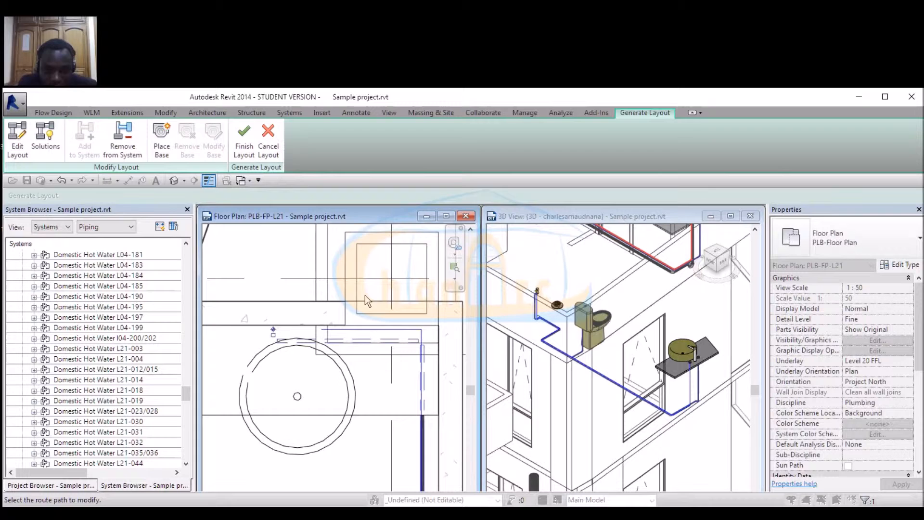
scroll(356, 318, "up", 2)
left_click(351, 327)
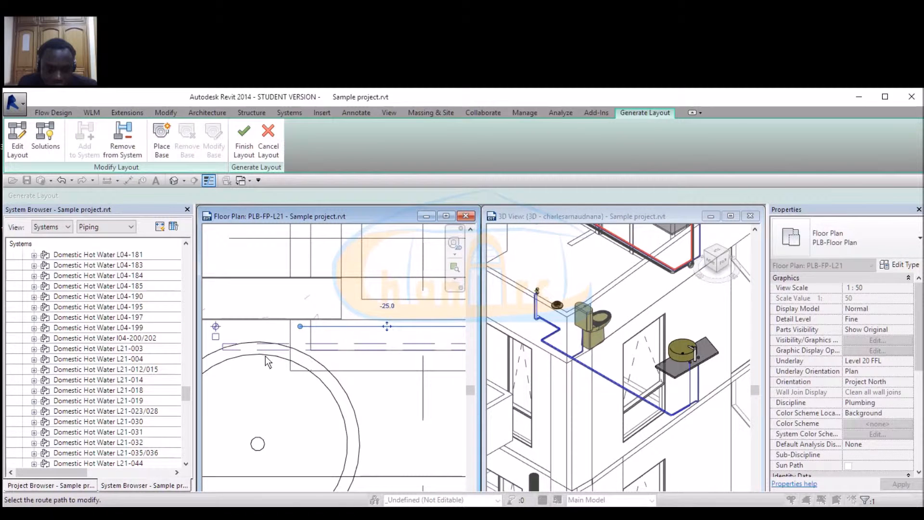
scroll(264, 356, "down", 1)
scroll(317, 345, "up", 1)
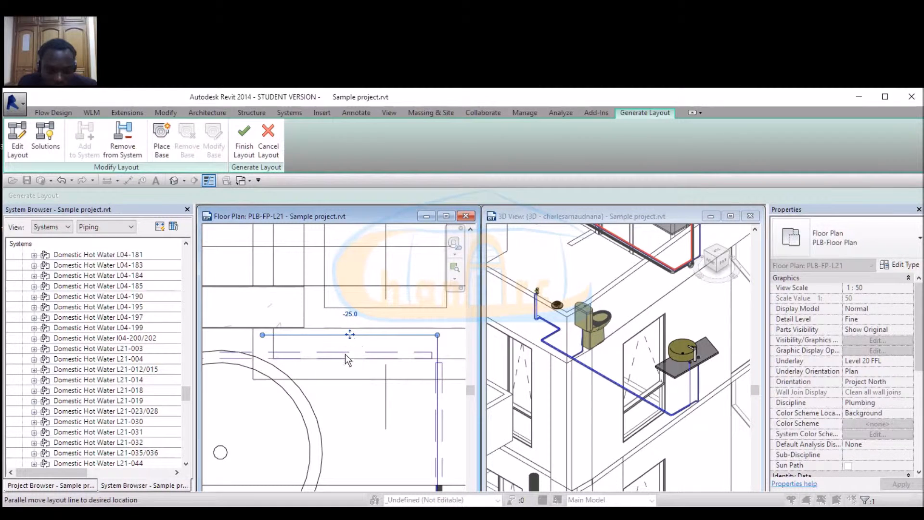
left_click(345, 354)
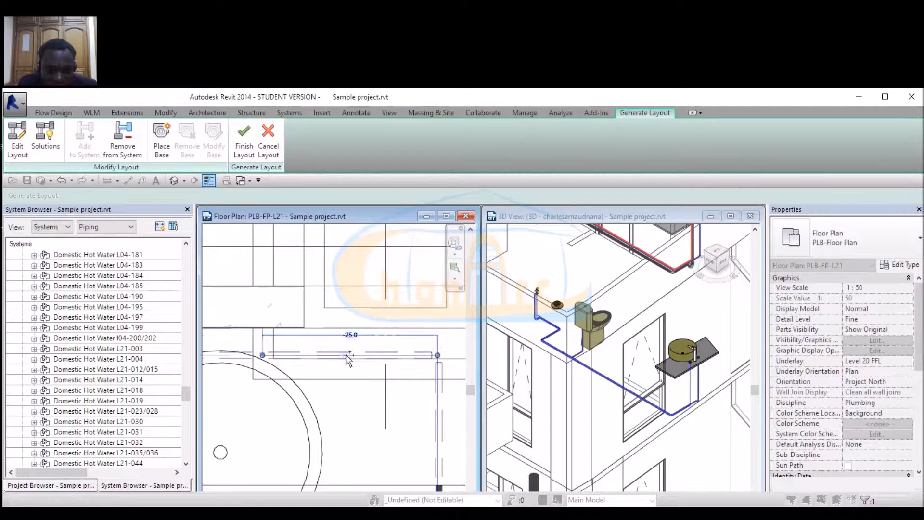
scroll(354, 359, "down", 3)
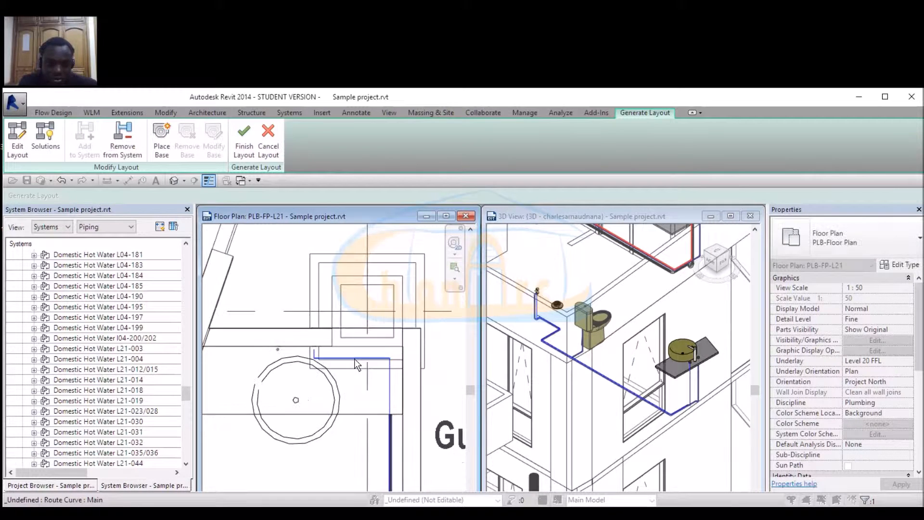
Finish the hot water layout and check the generated pipes in the 3D view and floor plan.
left_click(249, 149)
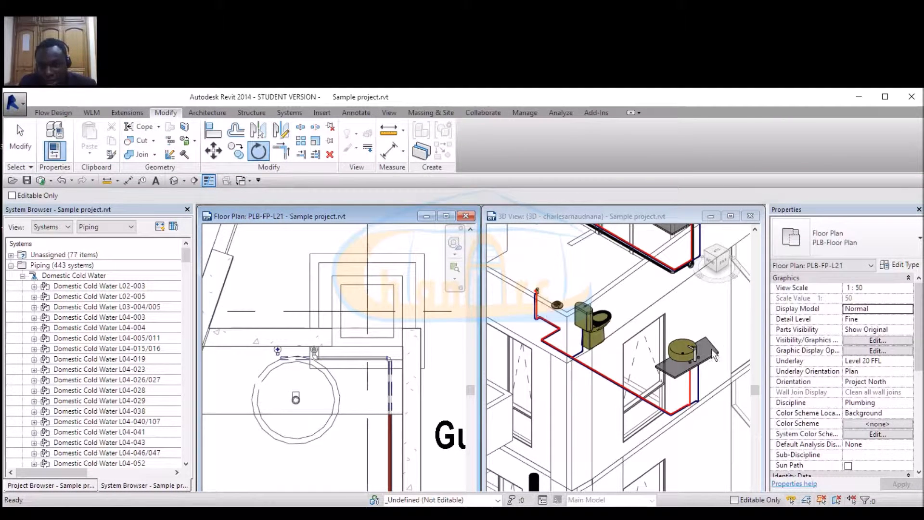
scroll(679, 419, "up", 2)
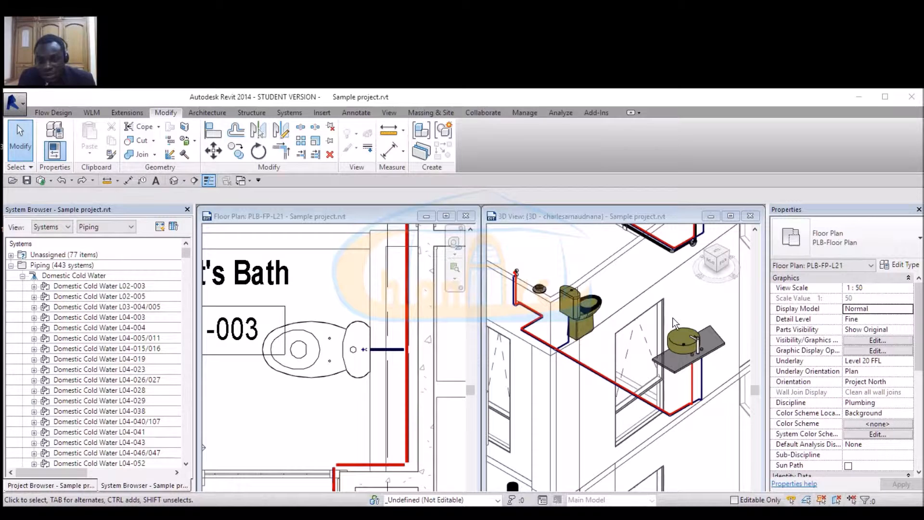
scroll(593, 256, "down", 5)
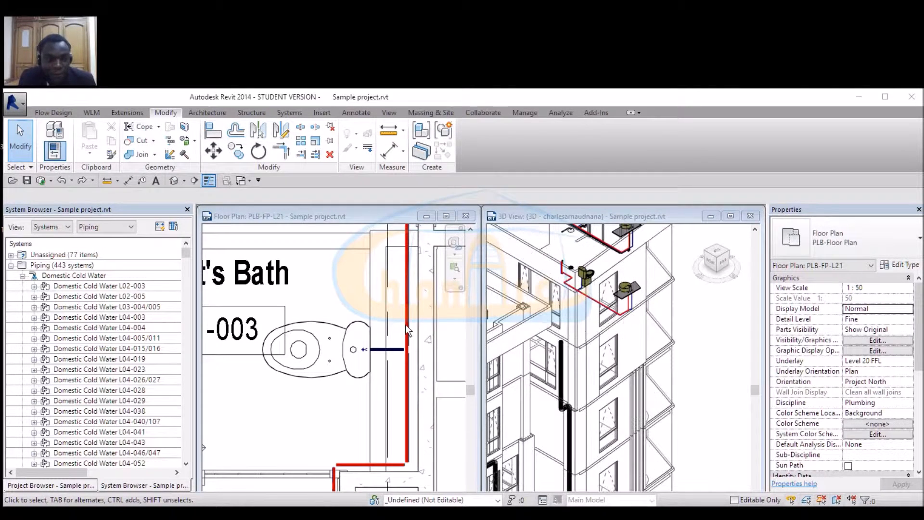
scroll(405, 325, "down", 3)
scroll(396, 313, "down", 2)
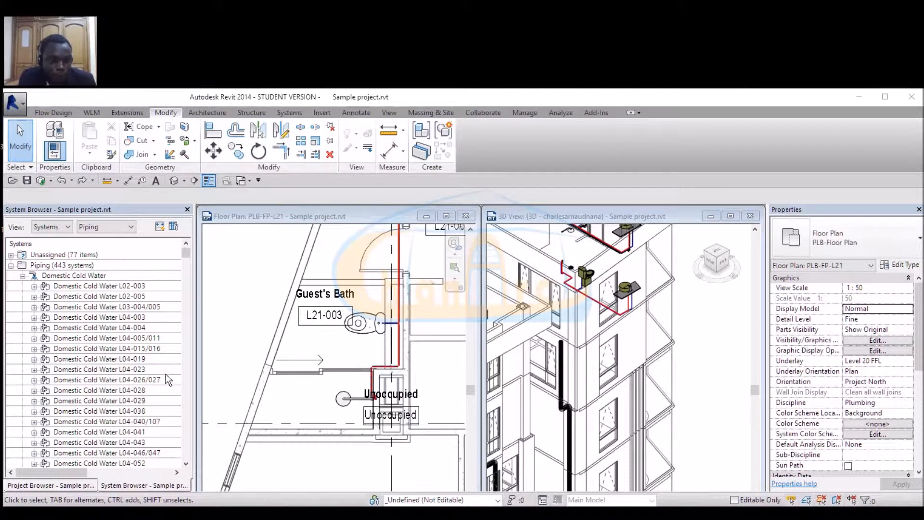
scroll(572, 256, "up", 5)
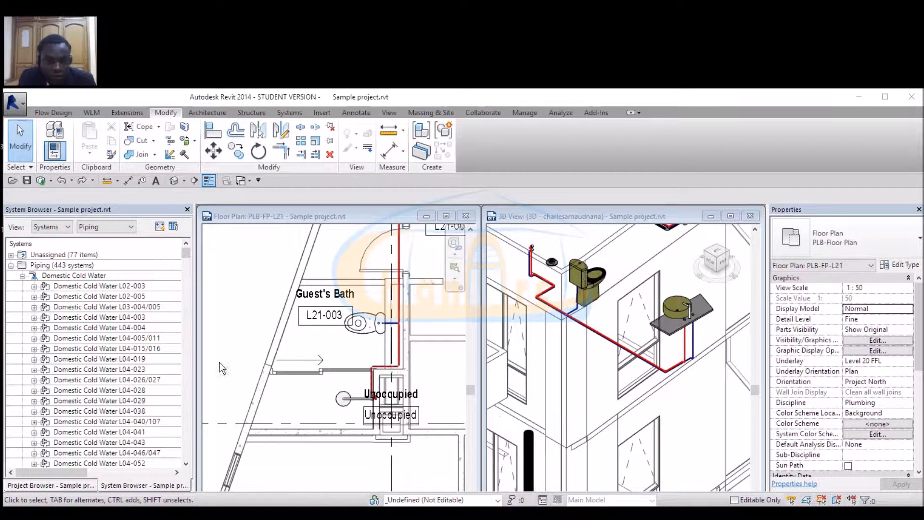
Select the Guest's Bath toilet in the 3D view and start generating a pipe layout for the Sanitary L21-003 system.
left_click_drag(187, 254, 180, 461)
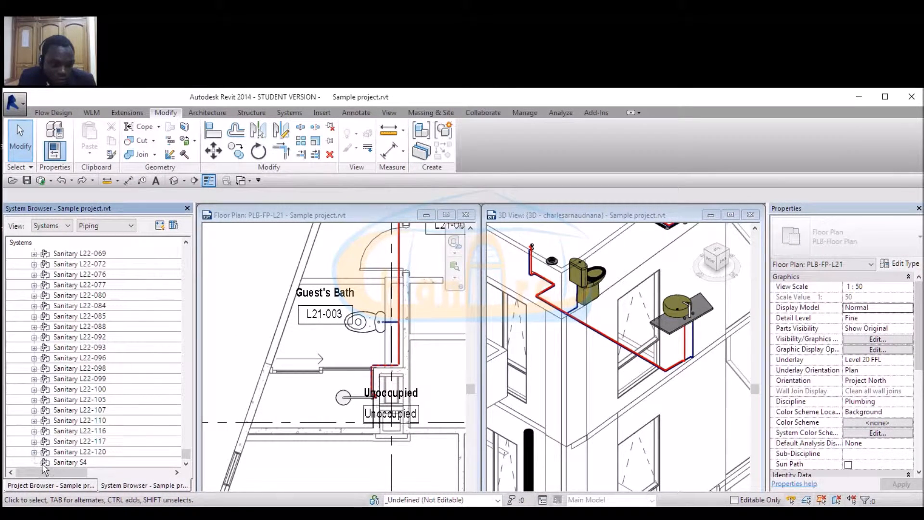
scroll(98, 423, "up", 2)
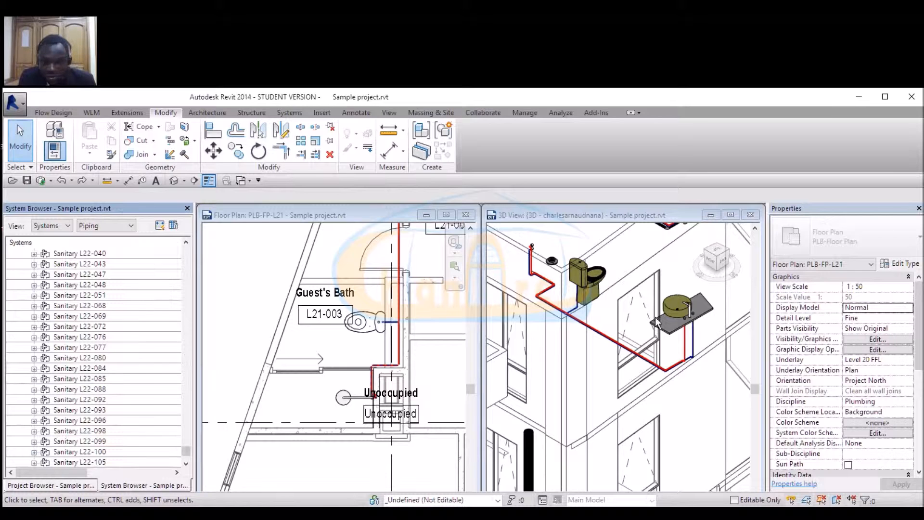
left_click(591, 281)
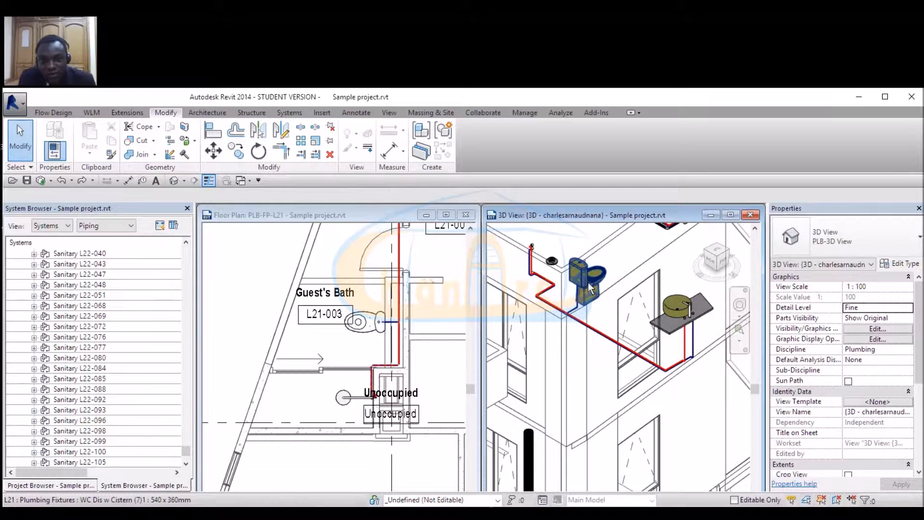
left_click(591, 287)
left_click_drag(187, 450, 186, 418)
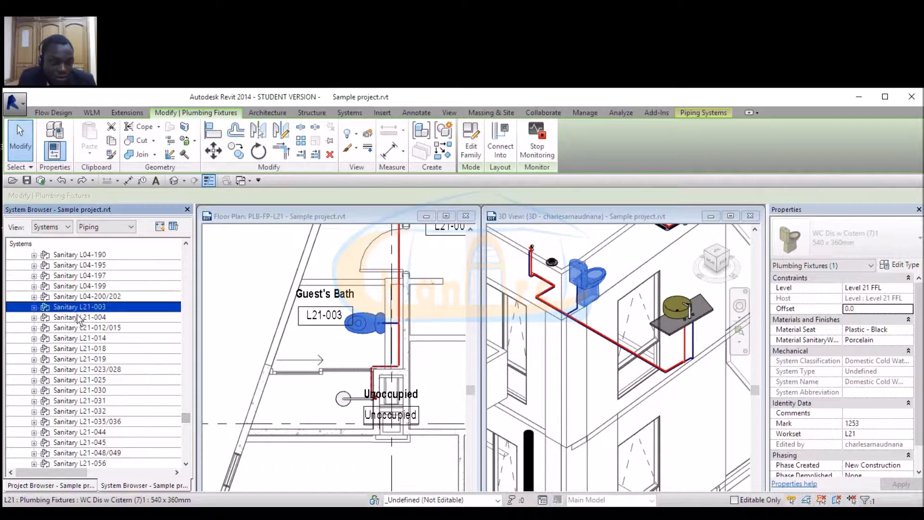
left_click(703, 113)
left_click(597, 141)
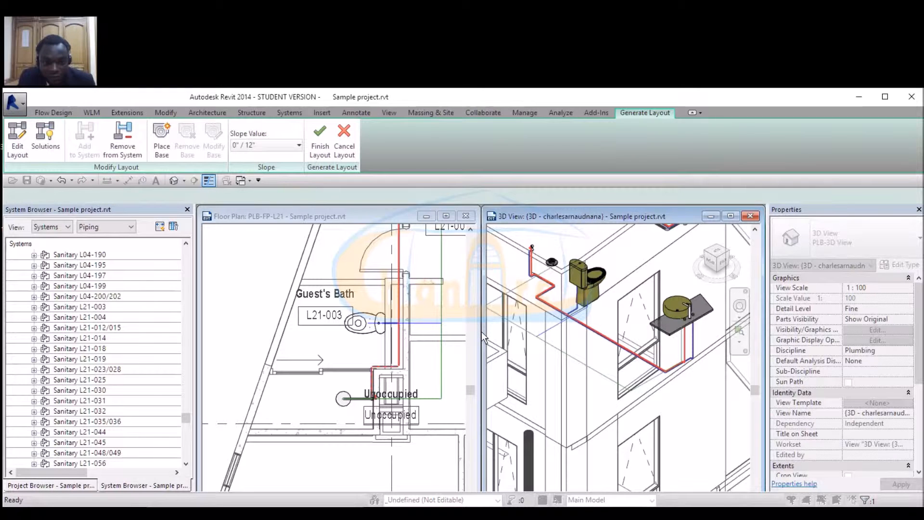
Examine the first Network solution for the sanitary layout around the Guest's Bath in the floor plan and 3D view.
scroll(390, 408, "down", 2)
scroll(389, 406, "down", 2)
scroll(423, 376, "up", 2)
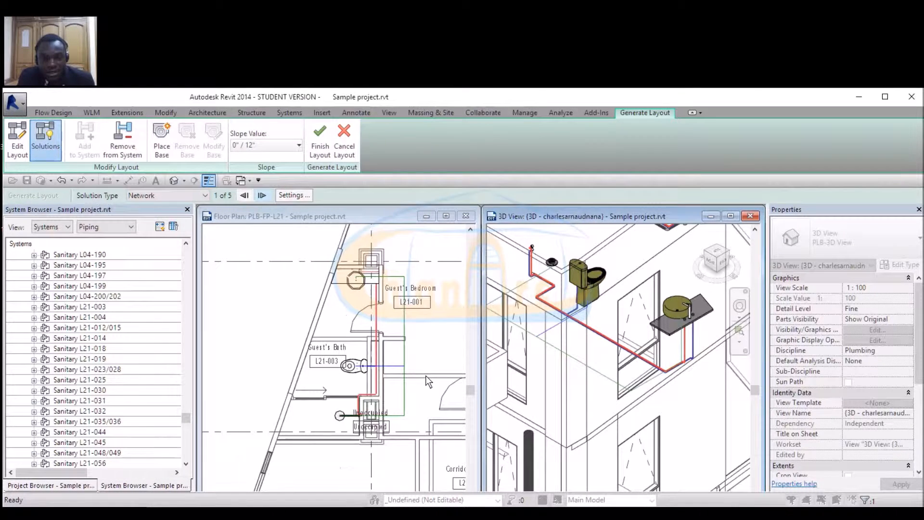
scroll(626, 342, "up", 2)
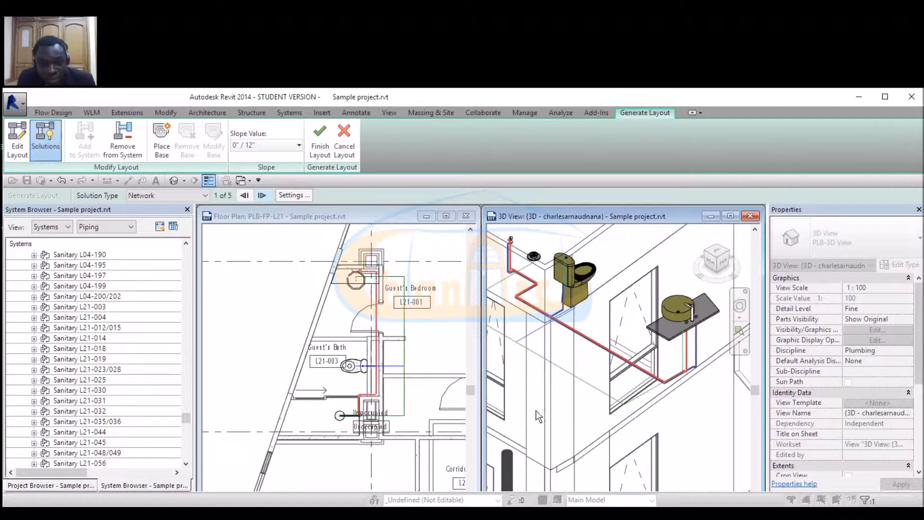
scroll(390, 283, "up", 1)
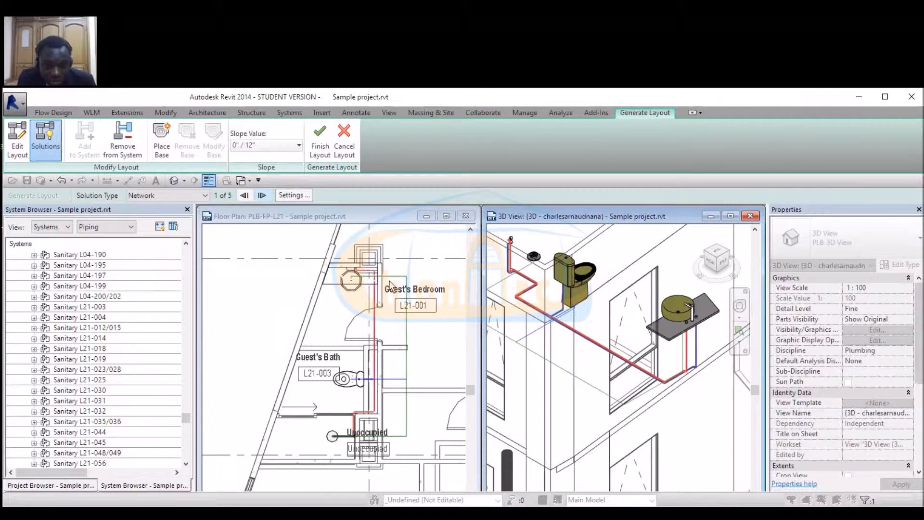
scroll(300, 389, "down", 3)
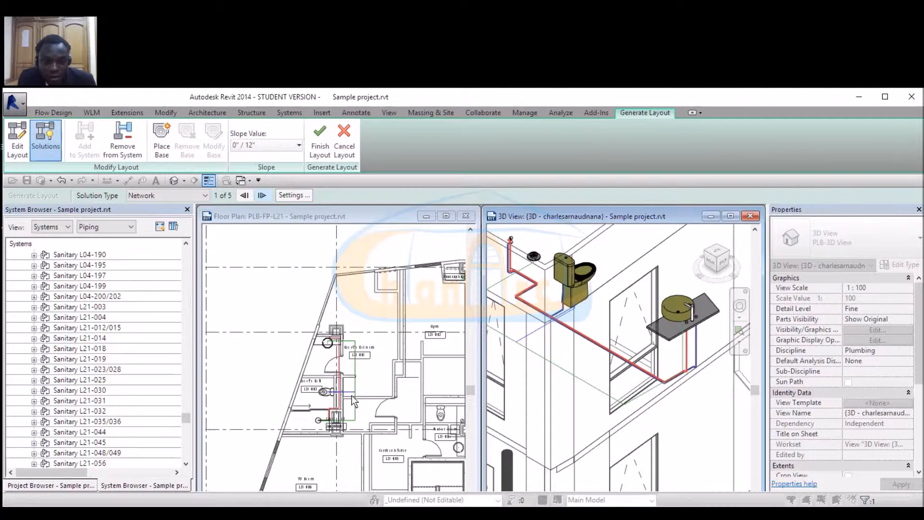
scroll(354, 399, "up", 2)
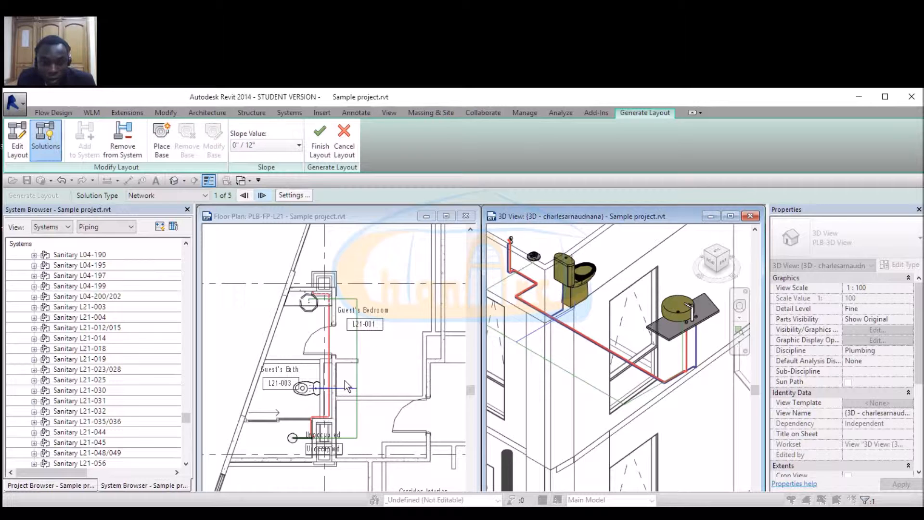
scroll(344, 385, "down", 2)
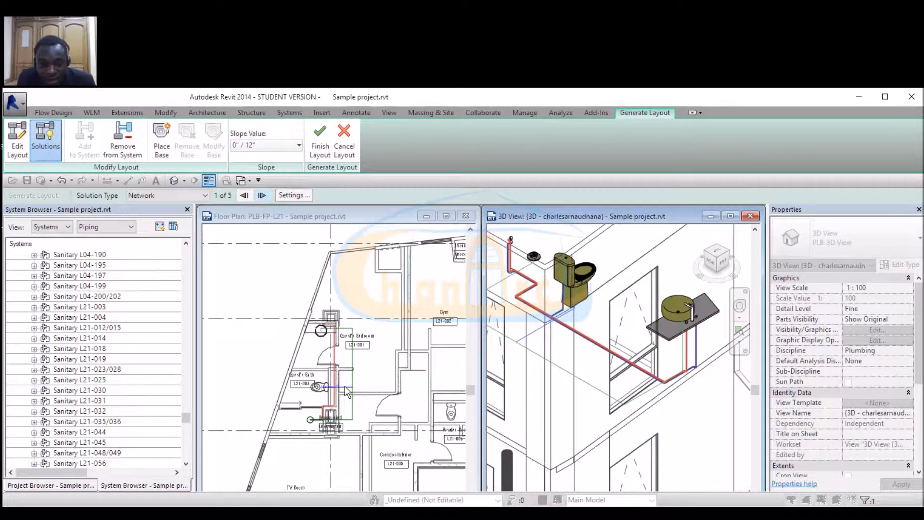
scroll(353, 366, "down", 1)
scroll(354, 366, "down", 1)
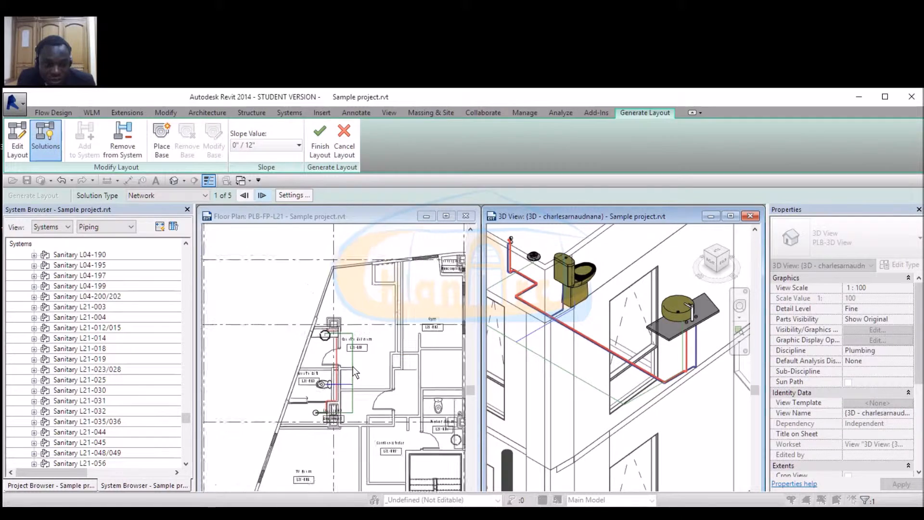
scroll(364, 330, "down", 1)
scroll(348, 339, "down", 1)
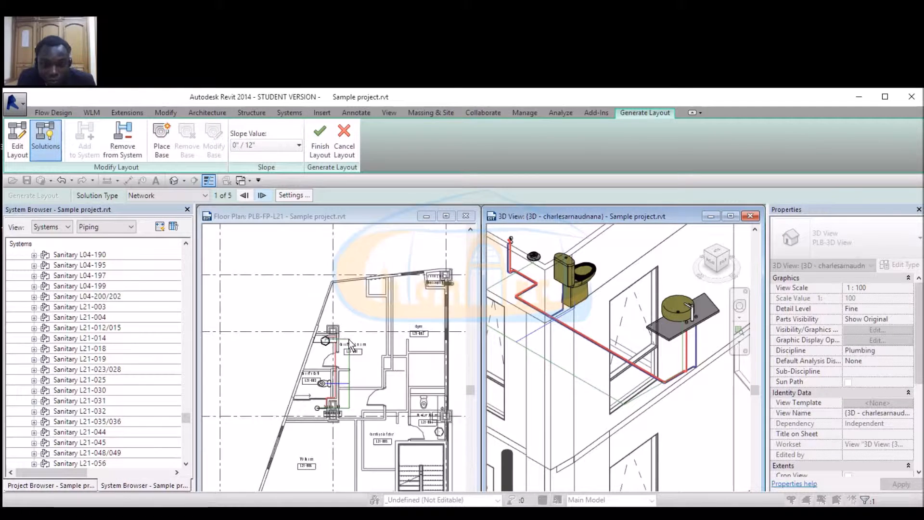
scroll(404, 369, "up", 2)
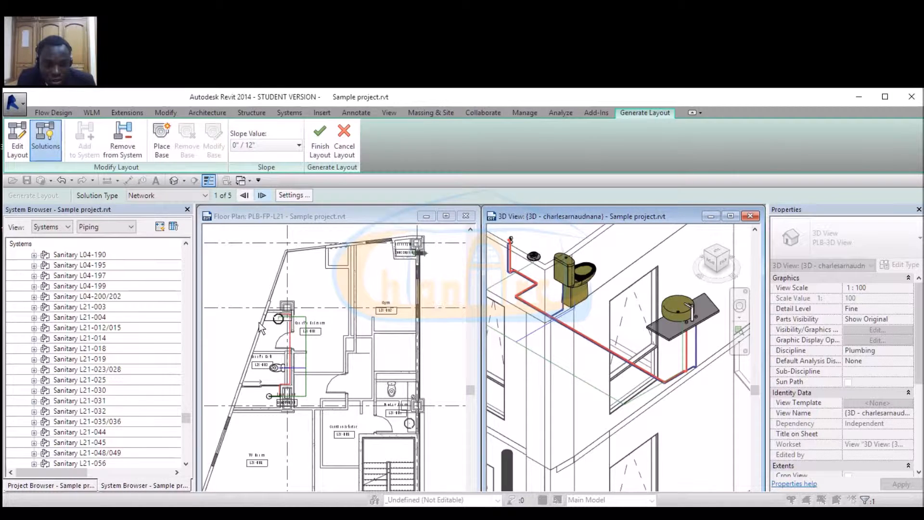
scroll(293, 357, "up", 1)
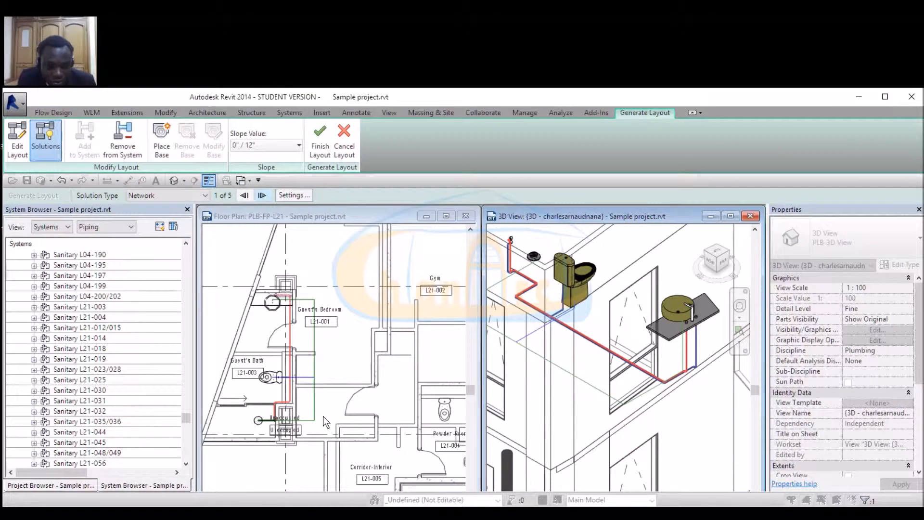
scroll(296, 414, "up", 1)
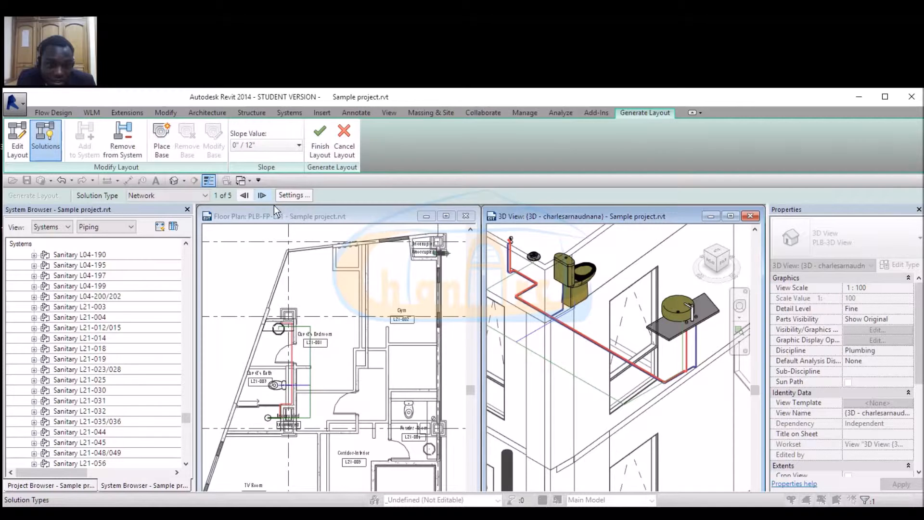
Place a layout base for the sanitary system in the Guest's Bedroom, just across the wall from the washbasin.
left_click(169, 146)
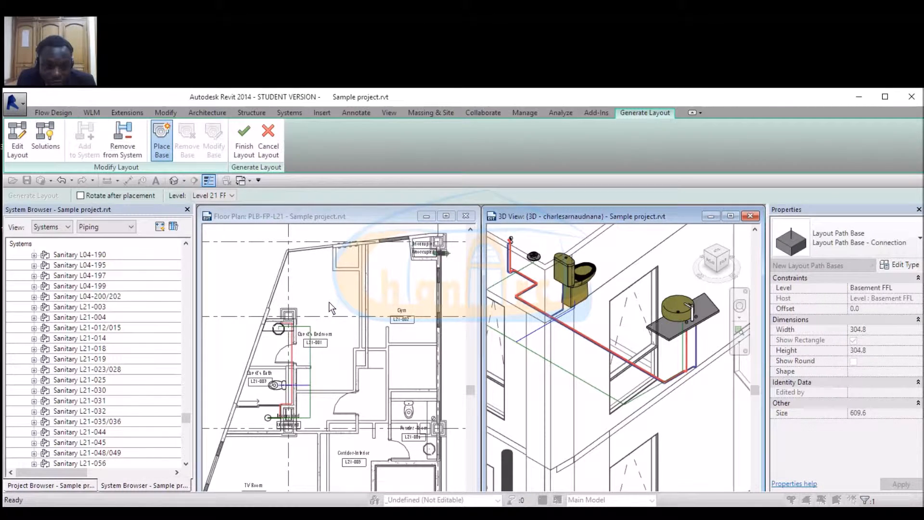
scroll(307, 353, "up", 1)
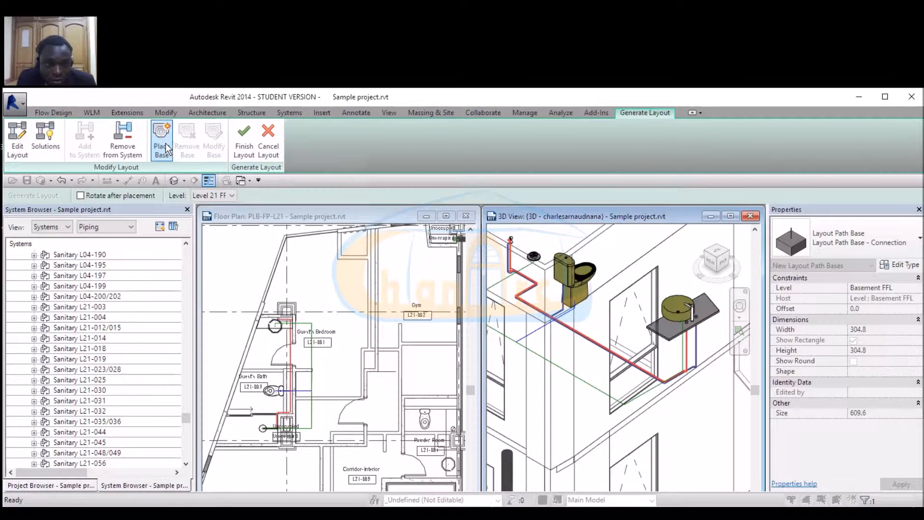
left_click(316, 225)
scroll(290, 386, "up", 2)
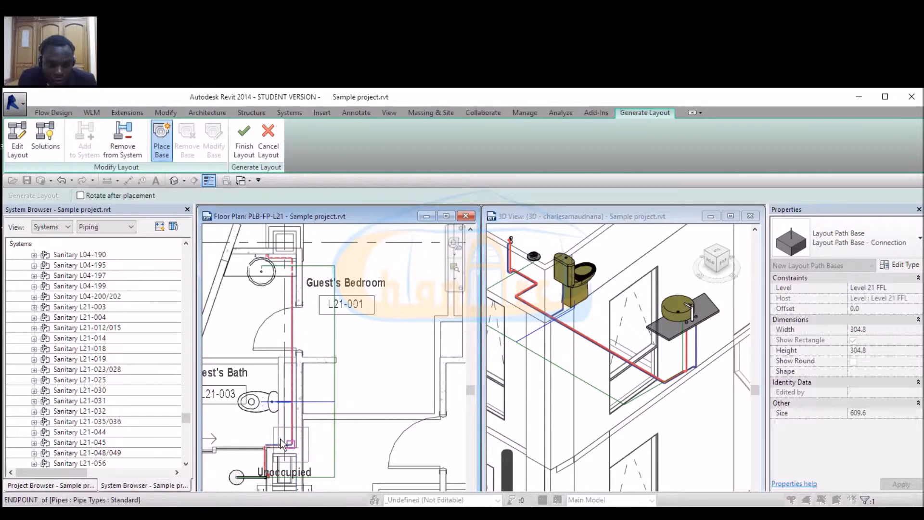
scroll(264, 443, "up", 1)
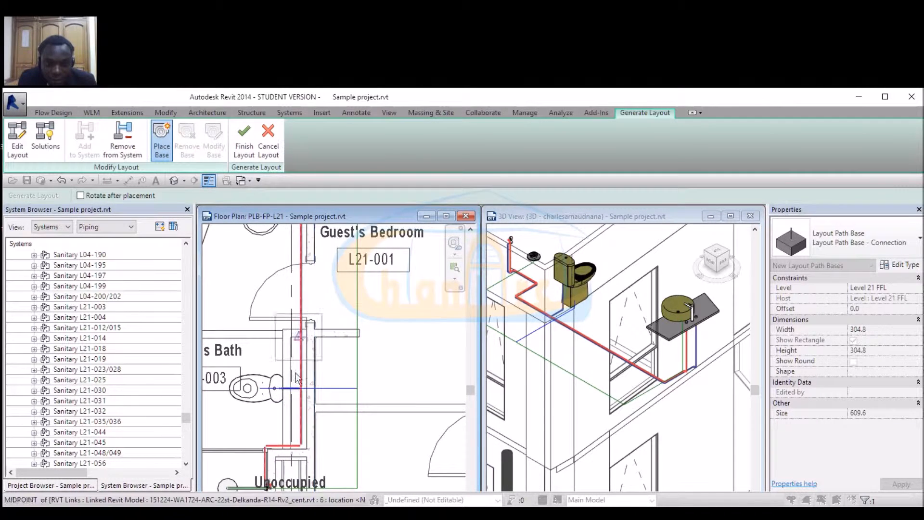
middle_click_drag(332, 309, 359, 430)
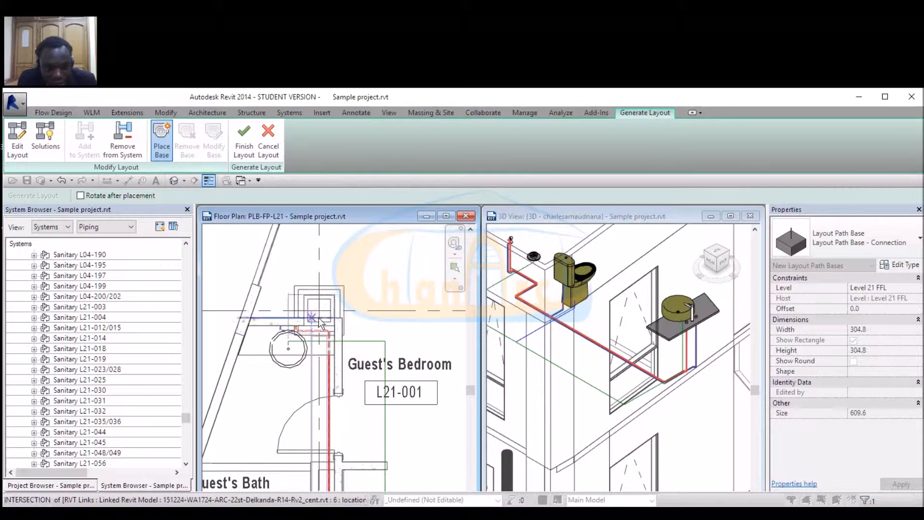
left_click(377, 332)
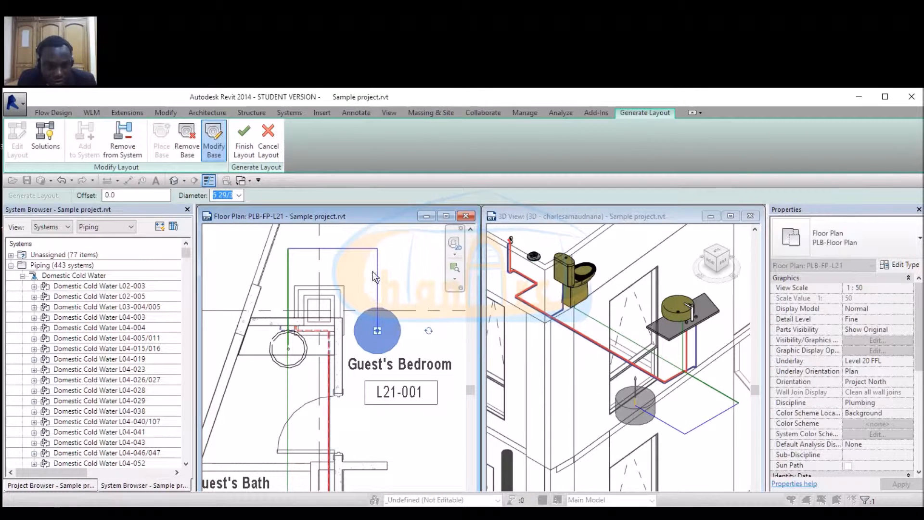
Set the sanitary base's offset to -200 and its diameter to 3".
double_click(146, 193)
type("-200")
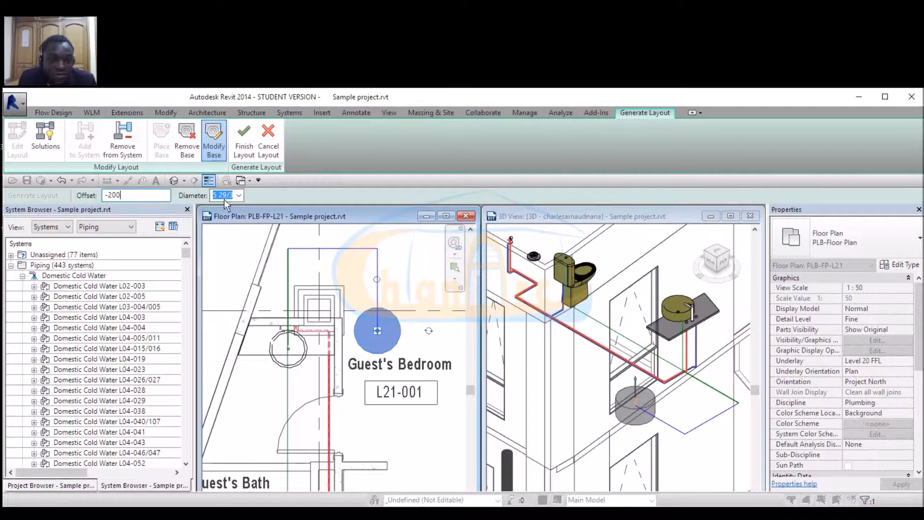
left_click(239, 195)
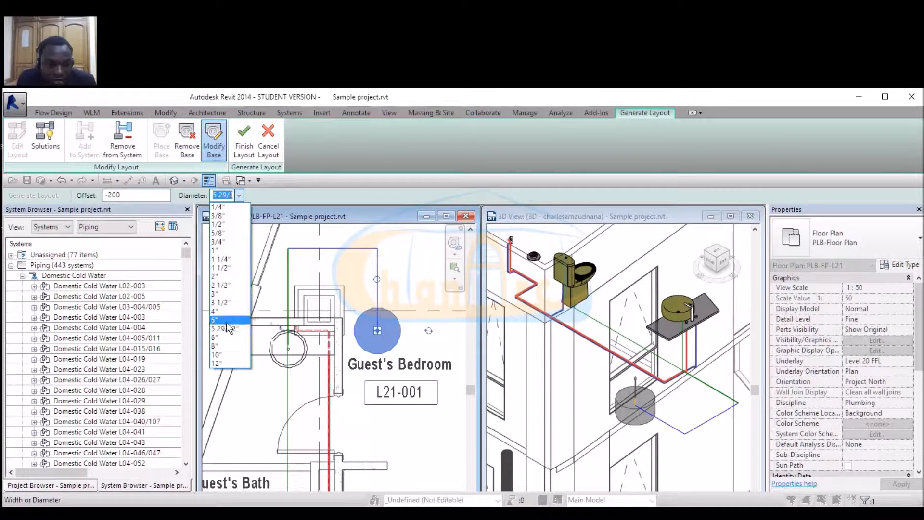
left_click(224, 294)
scroll(437, 337, "down", 3)
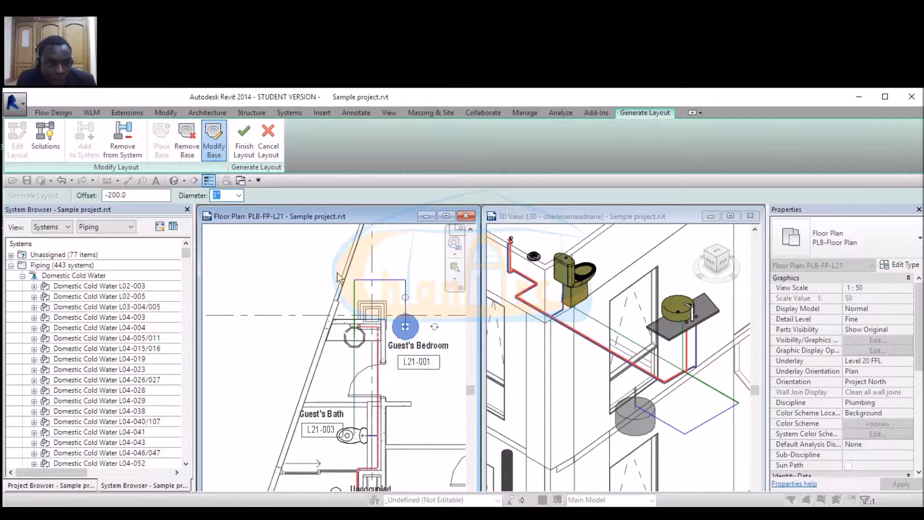
Show the layout solutions for the modified sanitary base and examine the first Network route around the Guest's Bath.
left_click(56, 147)
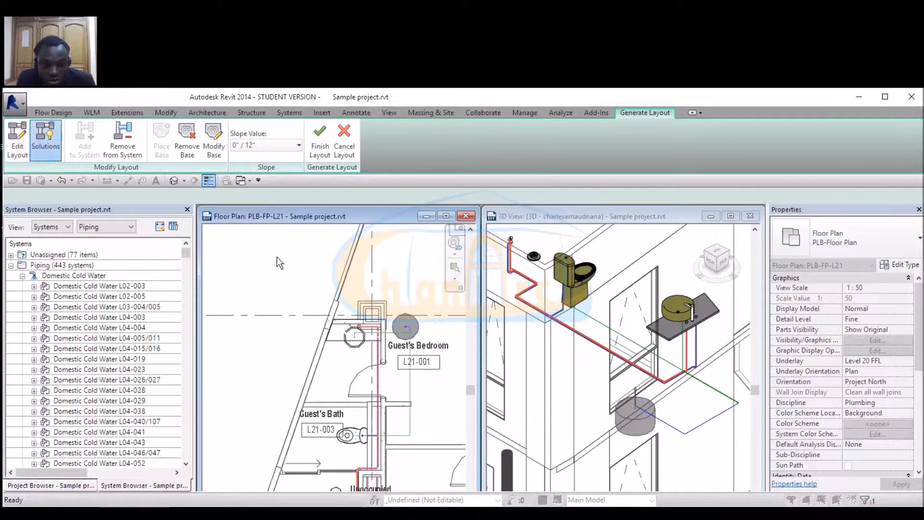
scroll(310, 244, "down", 3)
scroll(359, 339, "up", 3)
scroll(379, 435, "up", 3)
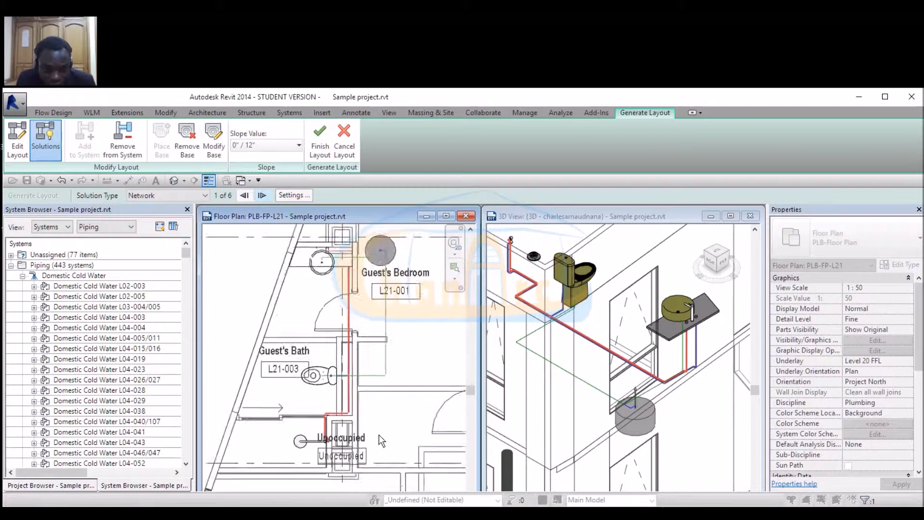
scroll(358, 380, "down", 3)
scroll(375, 236, "up", 4)
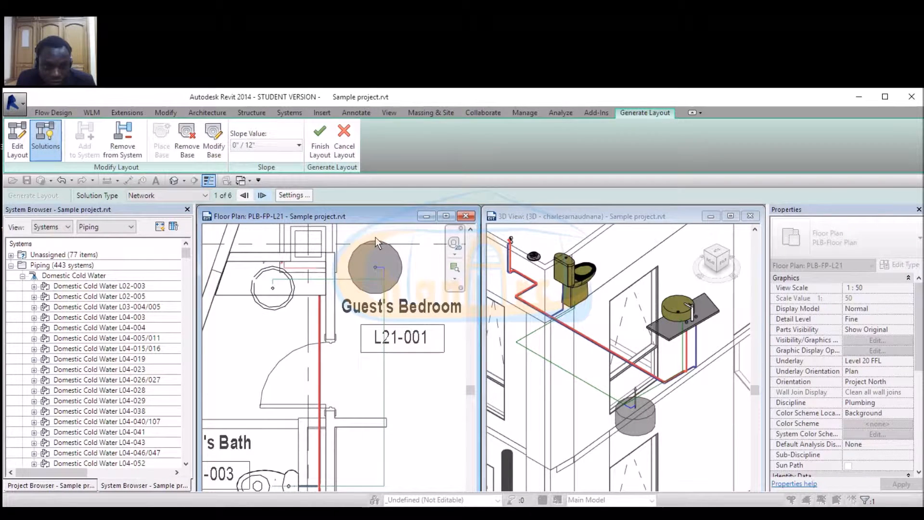
scroll(385, 251, "down", 2)
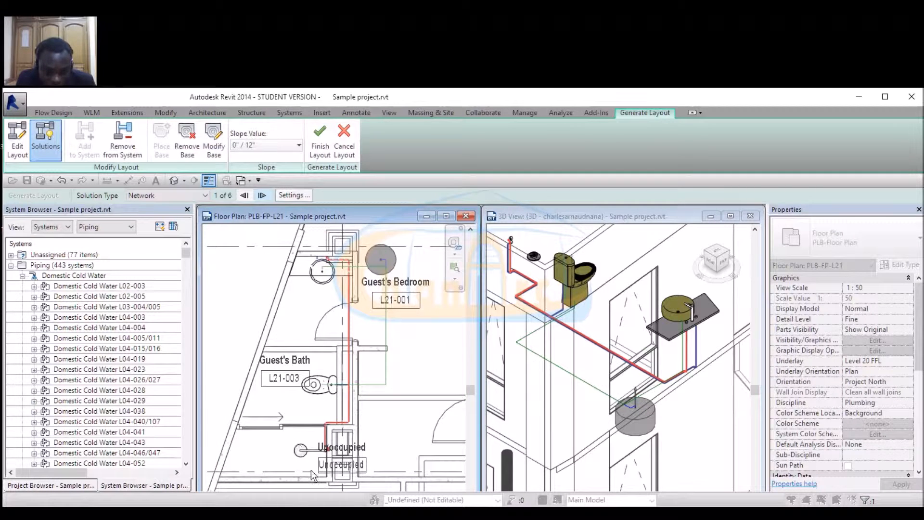
scroll(308, 469, "up", 3)
scroll(362, 422, "up", 1)
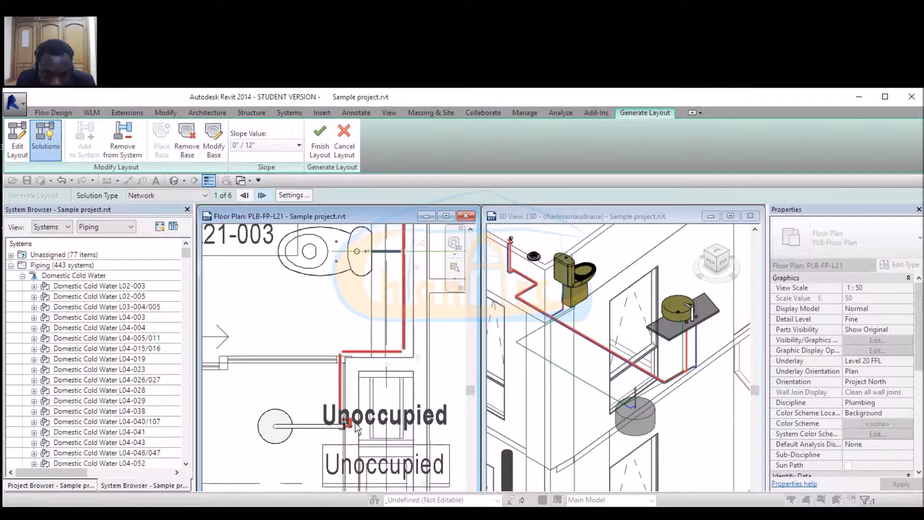
scroll(348, 424, "down", 3)
scroll(337, 356, "down", 1)
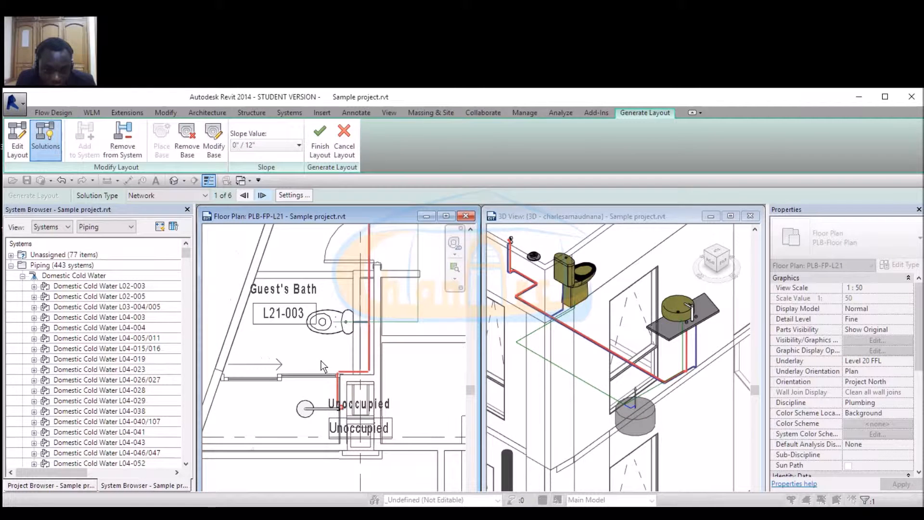
scroll(663, 387, "down", 2)
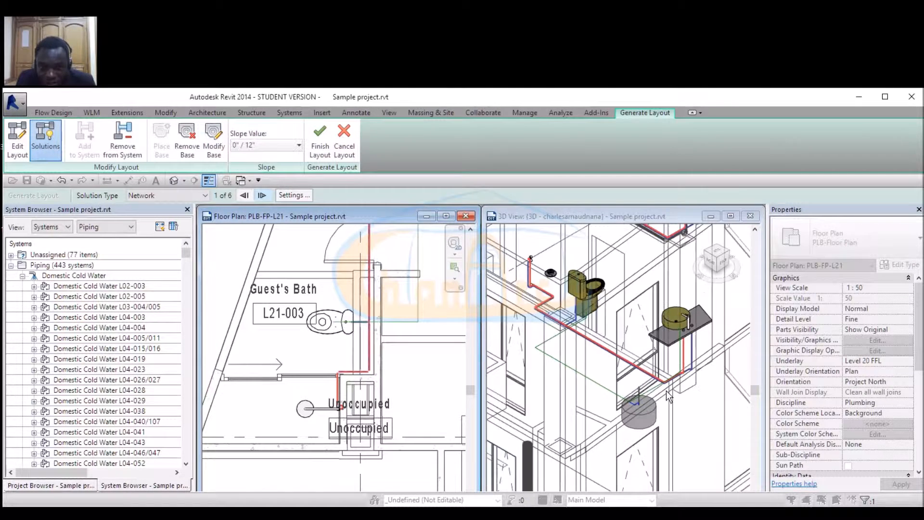
Inspect the shower's floor drain beside the toilet in the 3D view and cancel the sanitary layout.
scroll(560, 271, "up", 5)
scroll(572, 317, "up", 1)
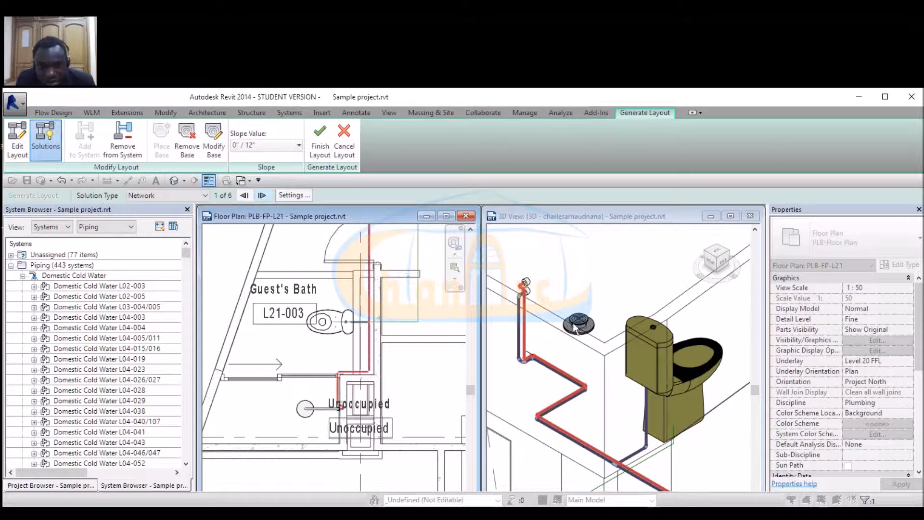
scroll(574, 329, "up", 4)
scroll(568, 328, "down", 3)
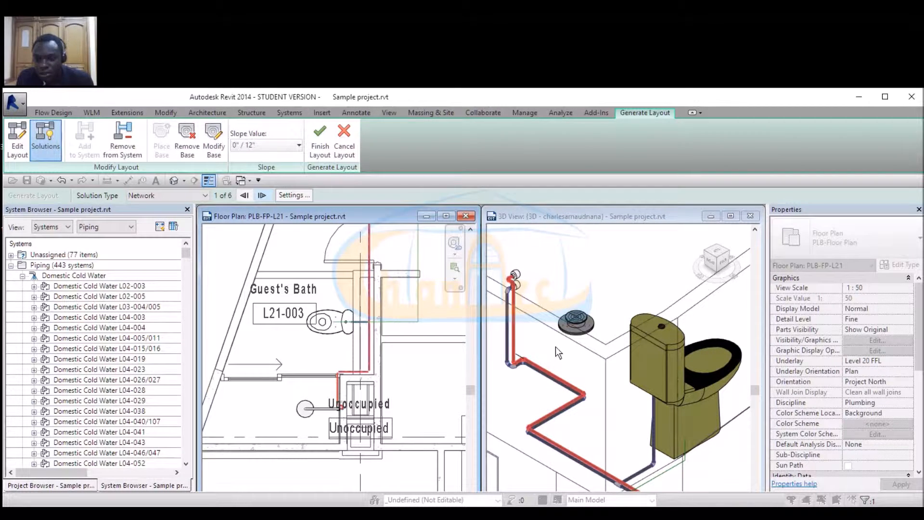
left_click(351, 149)
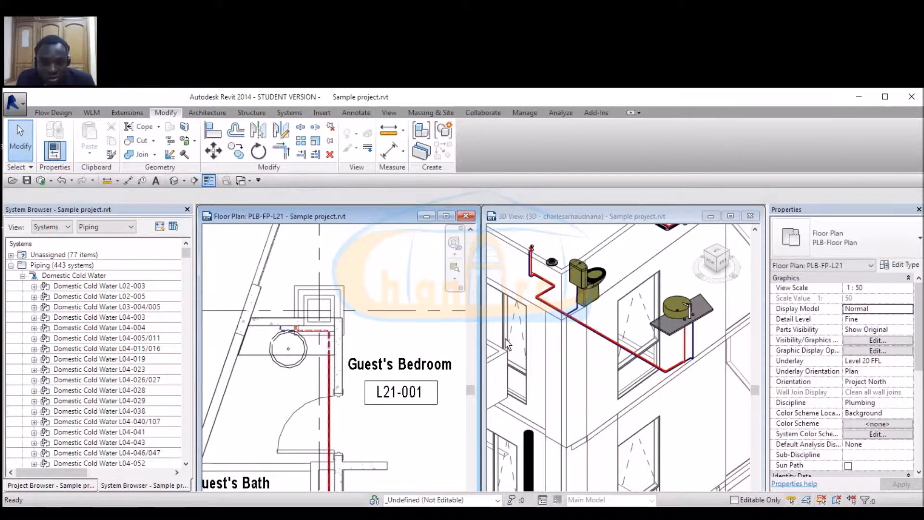
Open the Guest's Bath Shower Head family for editing and display its Front elevation.
scroll(577, 284, "up", 3)
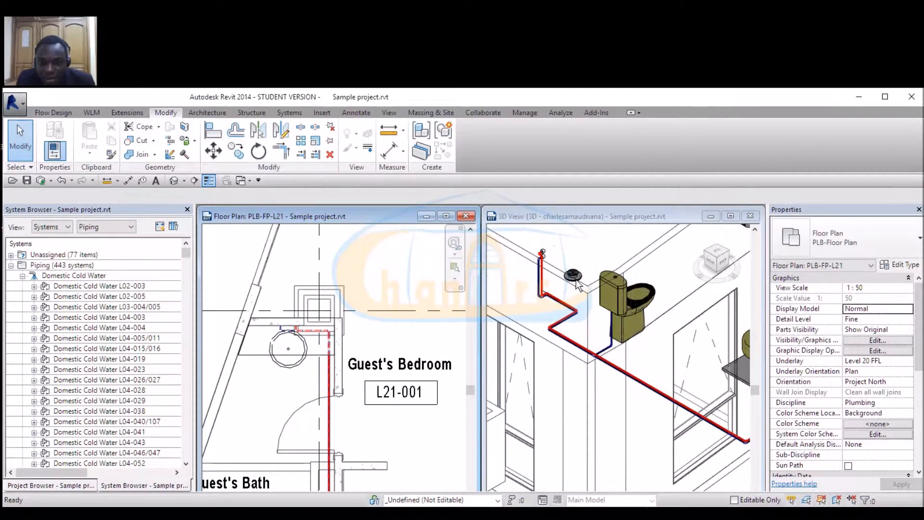
left_click(577, 284)
left_click(579, 275)
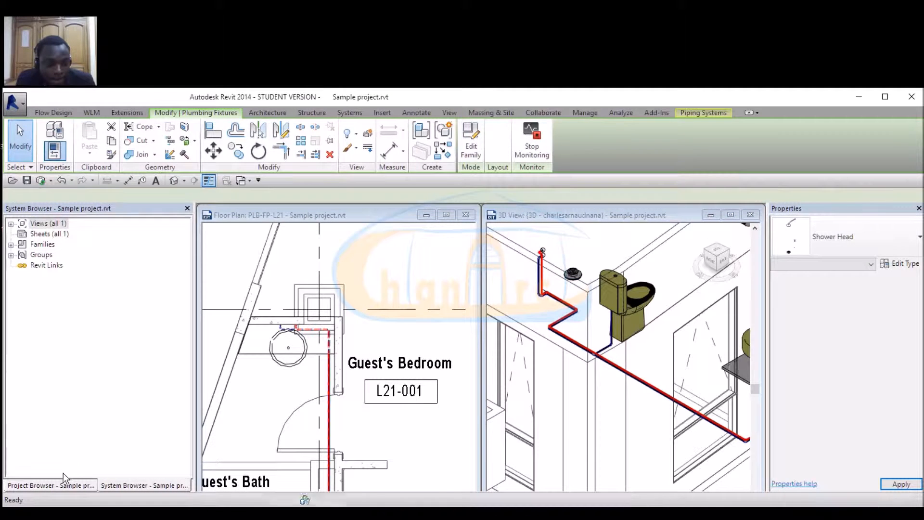
left_click(74, 488)
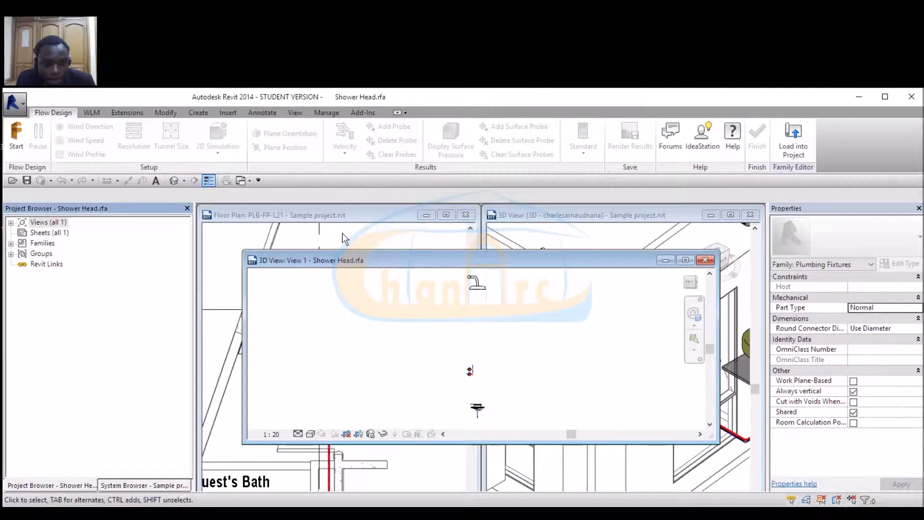
double_click(354, 262)
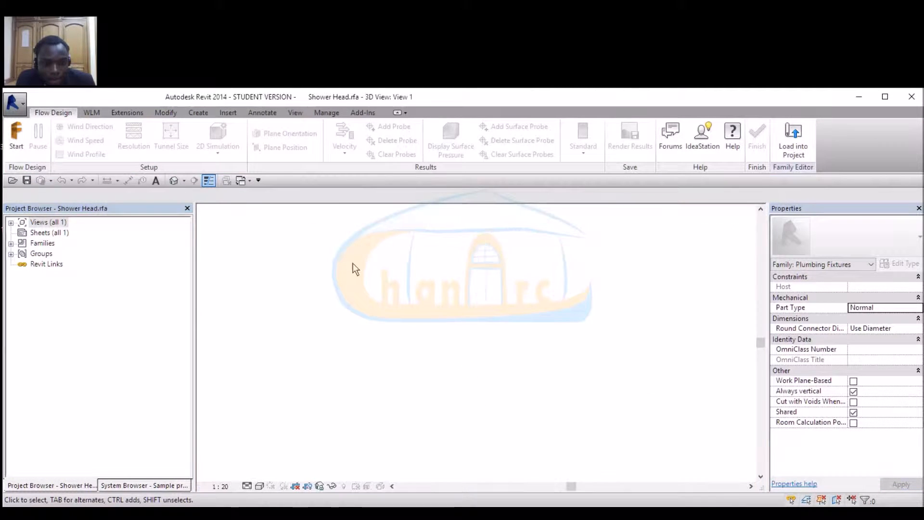
double_click(50, 224)
double_click(61, 265)
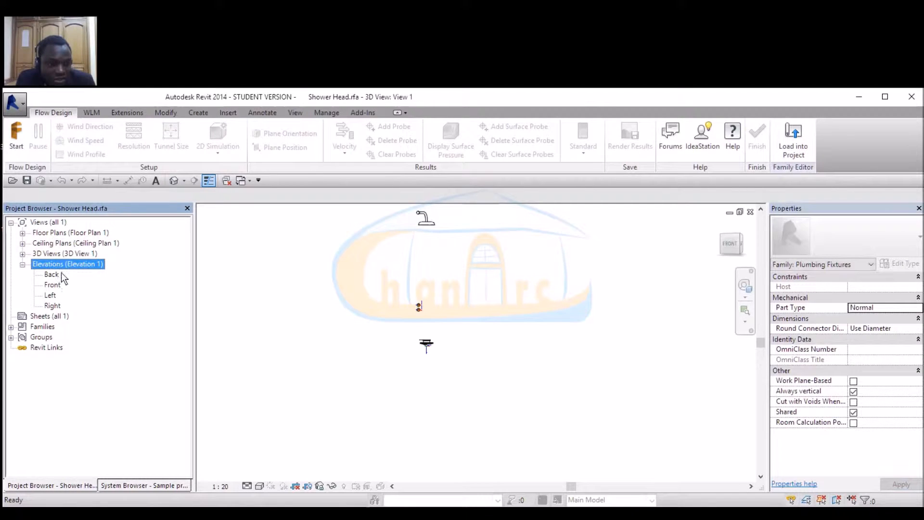
left_click(52, 285)
double_click(53, 285)
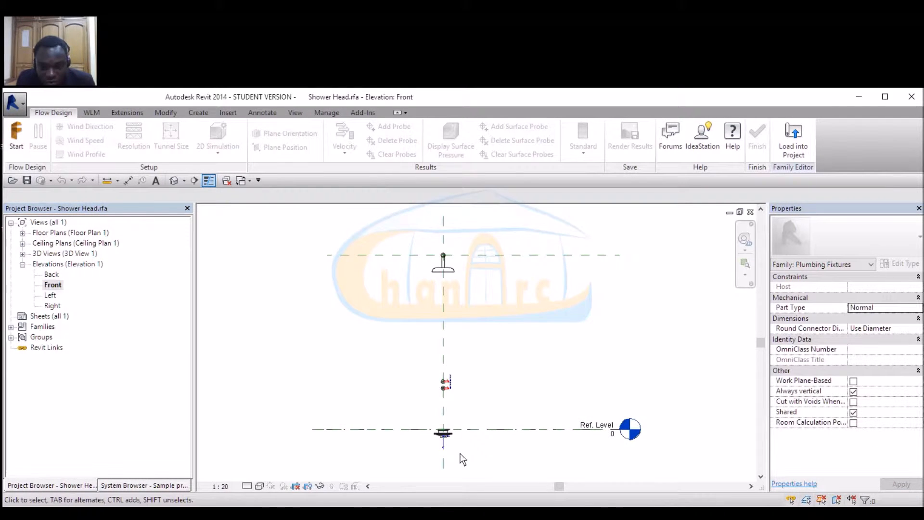
Inspect the floor drain's sanitary connector relative to the reference level, and close the Shower Head family without changes.
scroll(478, 463, "up", 5)
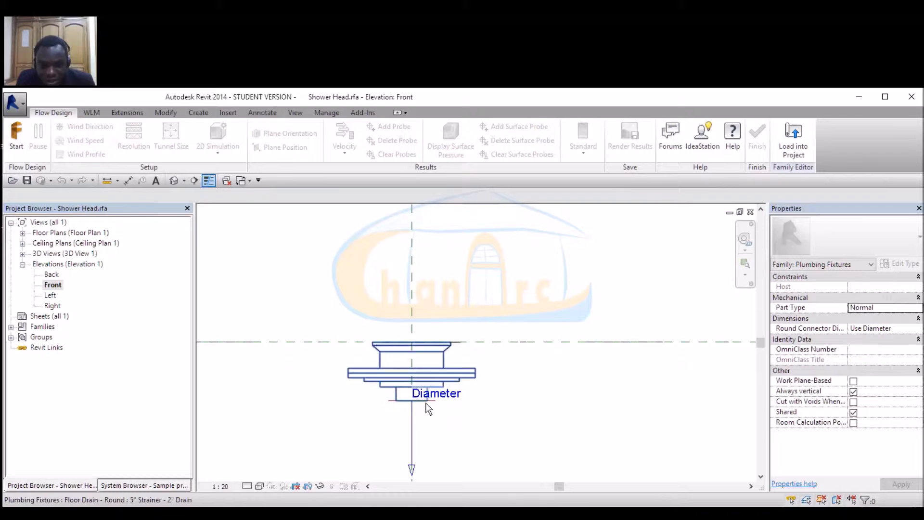
left_click(438, 405)
scroll(348, 359, "down", 4)
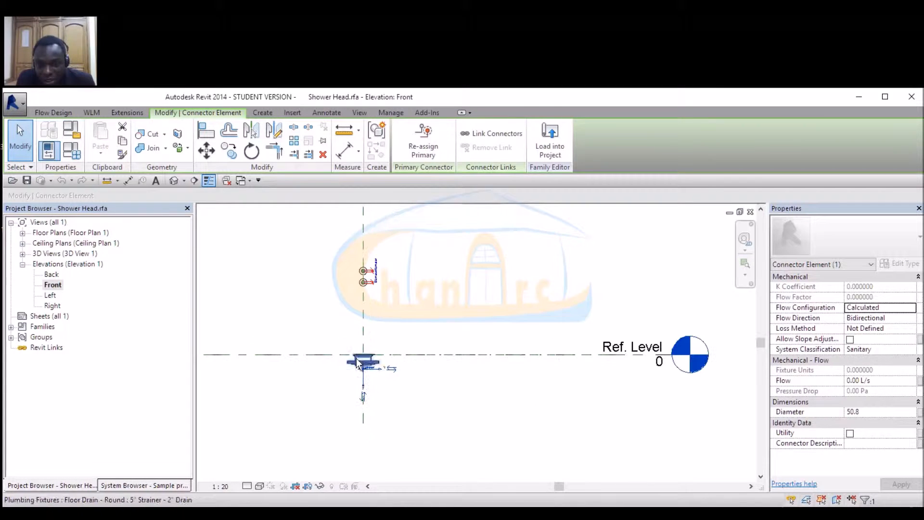
scroll(551, 352, "down", 3)
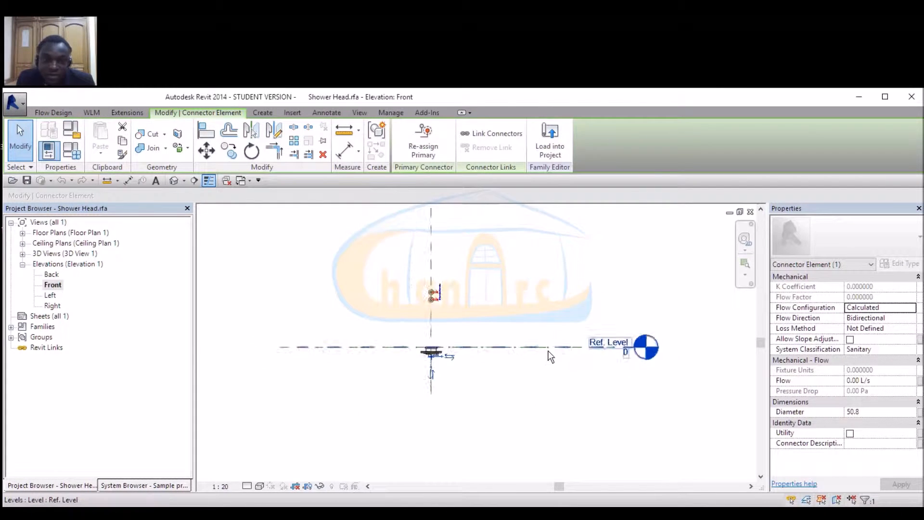
scroll(507, 308, "up", 4)
scroll(454, 211, "down", 3)
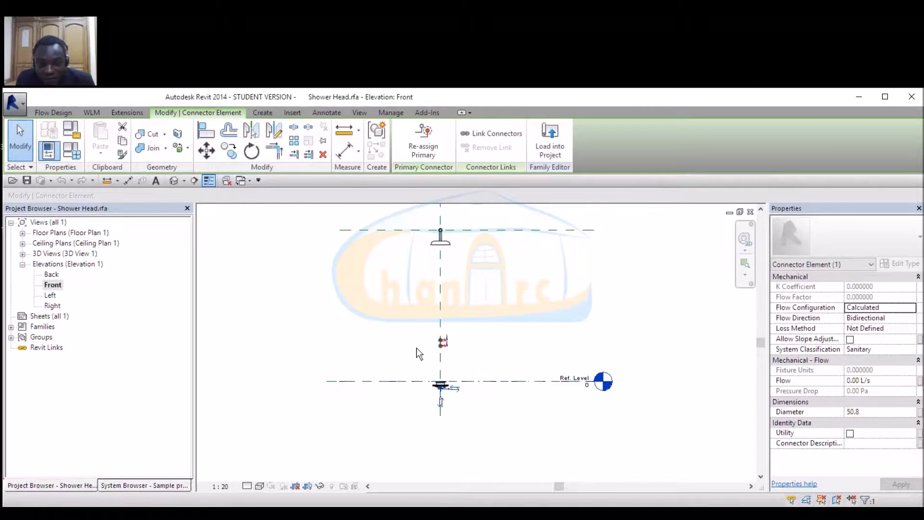
left_click(750, 212)
left_click(750, 212)
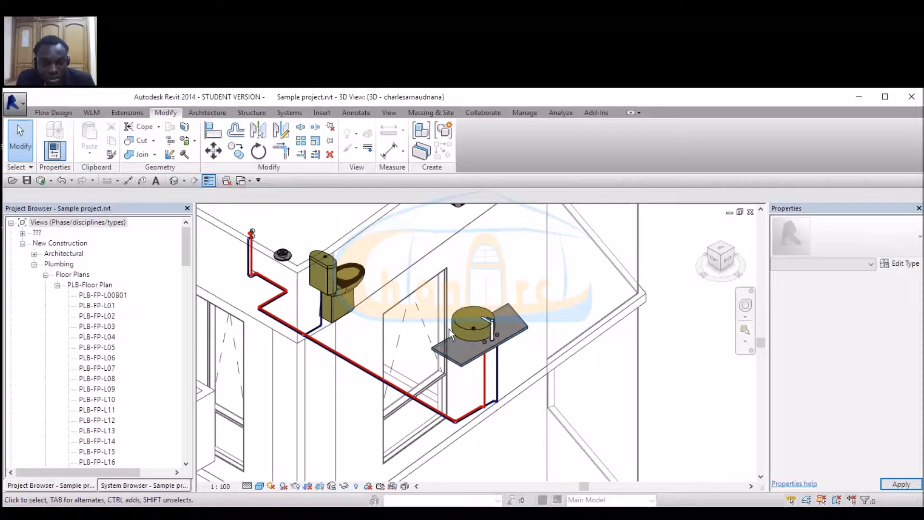
Inspect the shower drain in the project's 3D view and tile the 3D view alongside the level 21 floor plan.
scroll(537, 382, "down", 3)
scroll(368, 297, "up", 4)
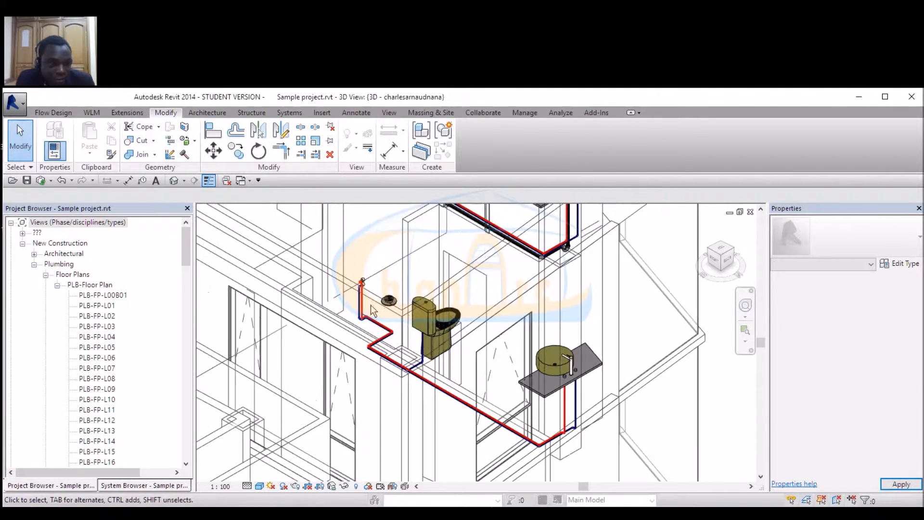
scroll(369, 298, "up", 3)
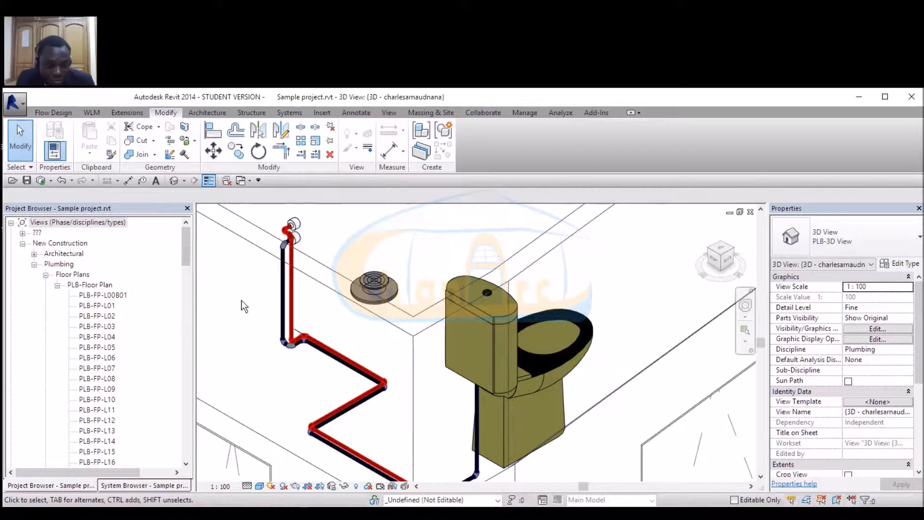
key("w")
key("t")
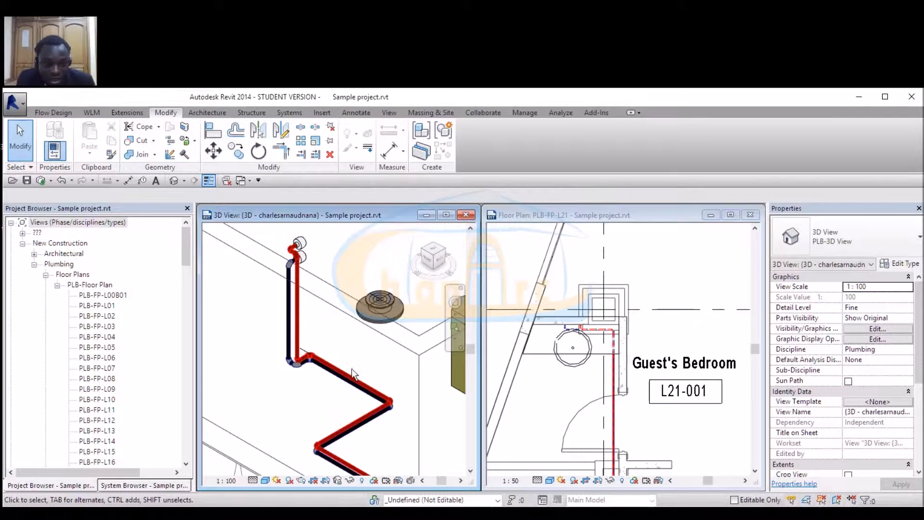
Set the bottom offset of the PLB-FP-L21 floor plan's view range to -200.
left_click(704, 270)
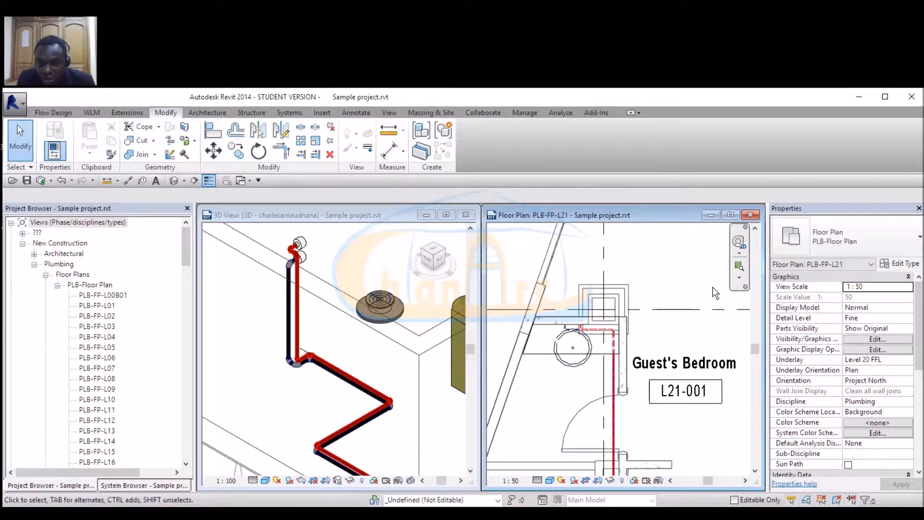
scroll(853, 394, "down", 1)
scroll(853, 394, "down", 5)
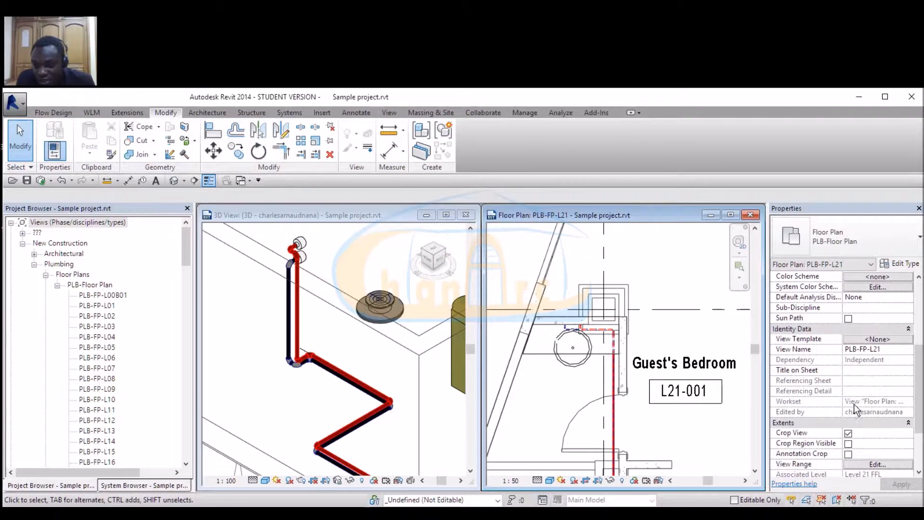
scroll(856, 462, "down", 1)
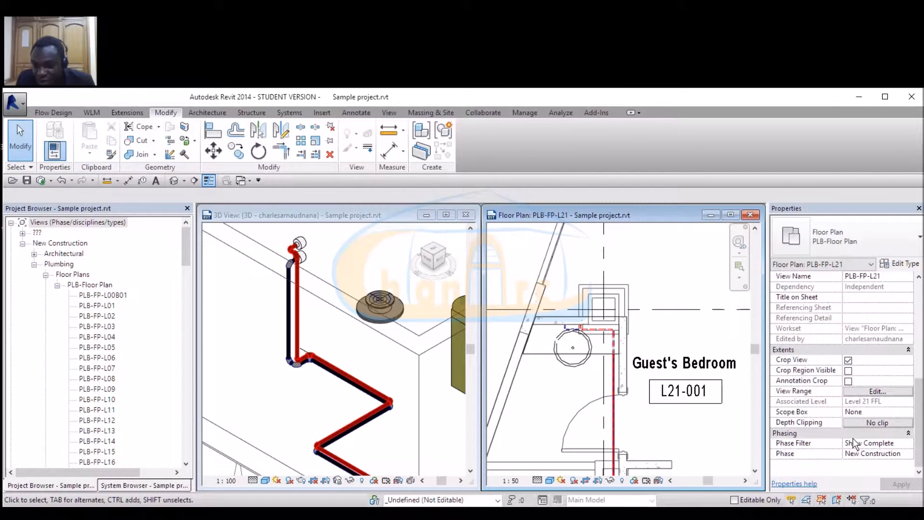
left_click(857, 392)
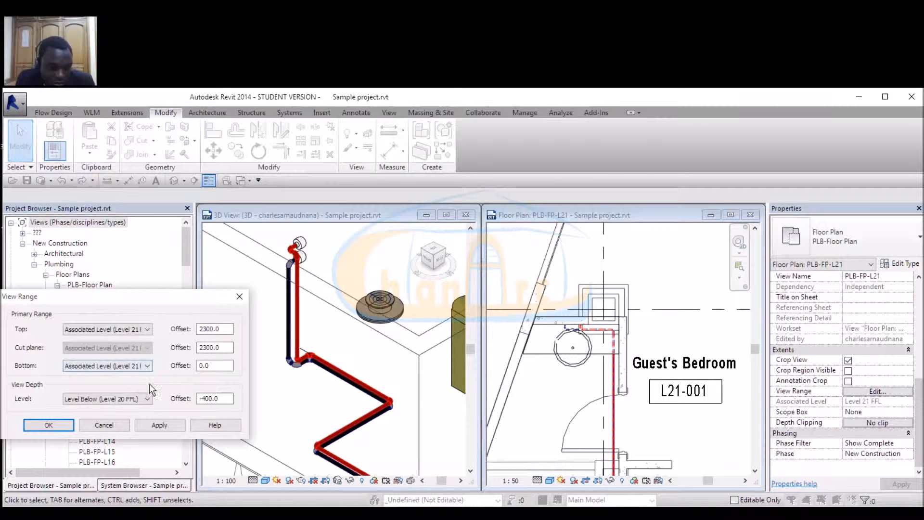
type("-200")
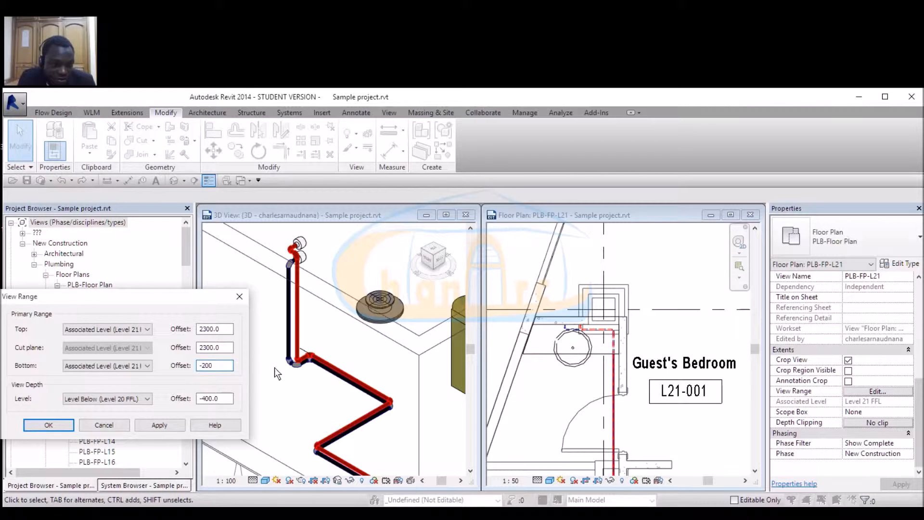
left_click(50, 424)
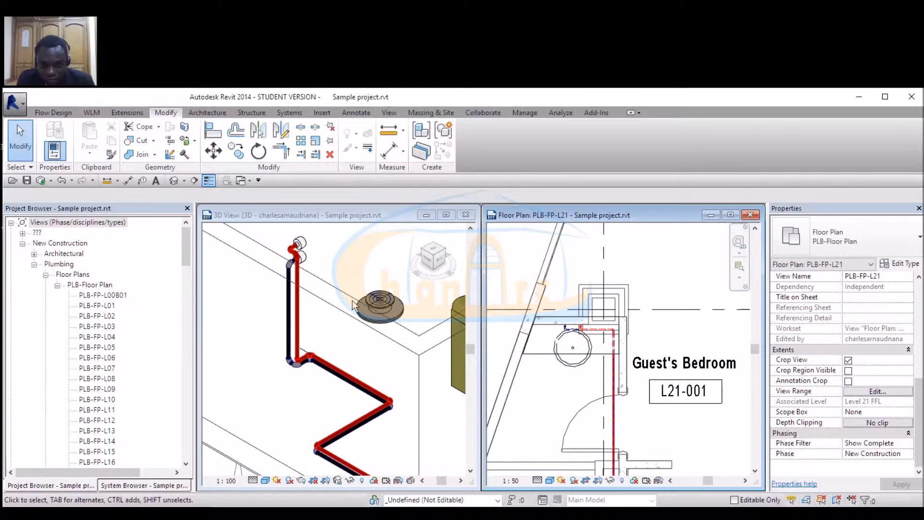
Select the Guest's Bath toilet in the 3D view and start a new pipe layout for its Sanitary L21-003 system.
left_click(460, 311)
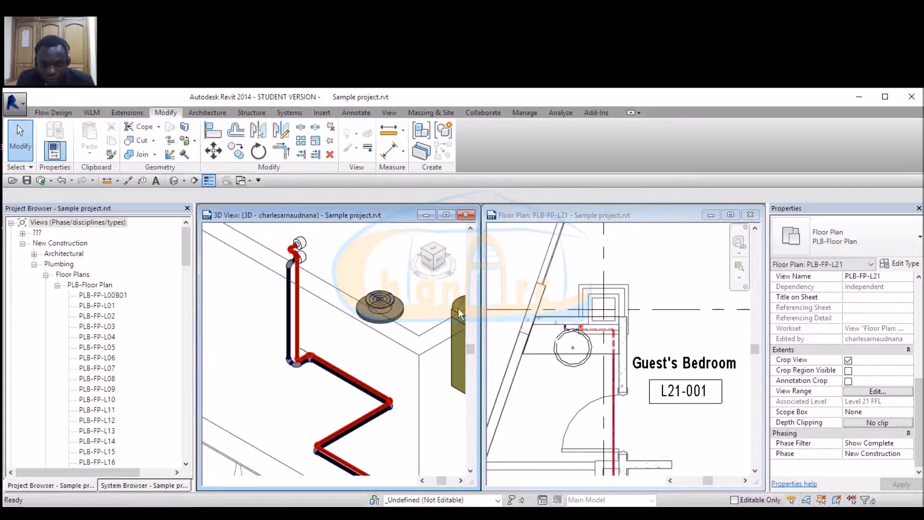
left_click(452, 380)
scroll(260, 307, "down", 2)
scroll(331, 305, "down", 1)
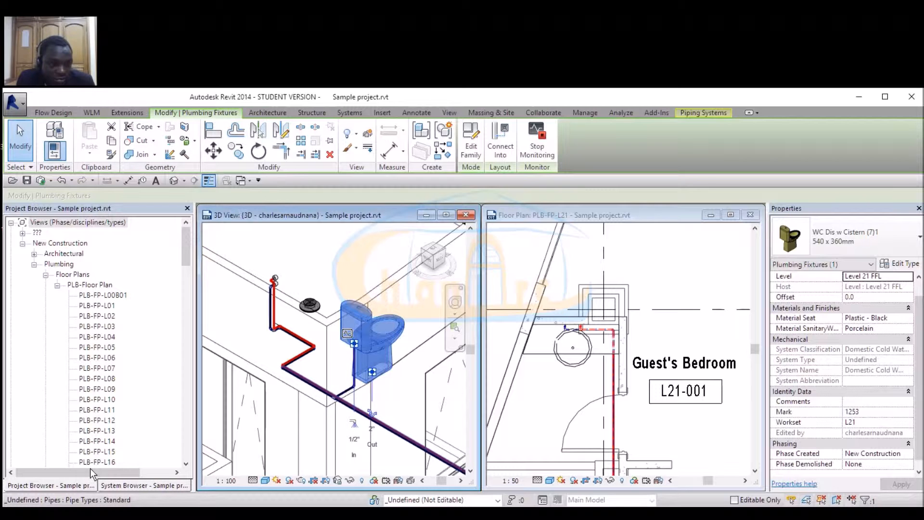
left_click(111, 486)
left_click_drag(186, 255, 188, 411)
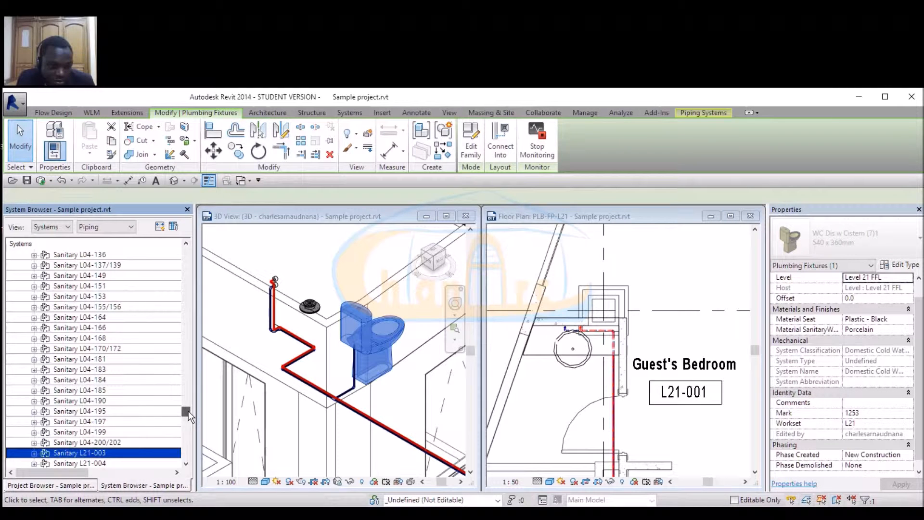
left_click(104, 453)
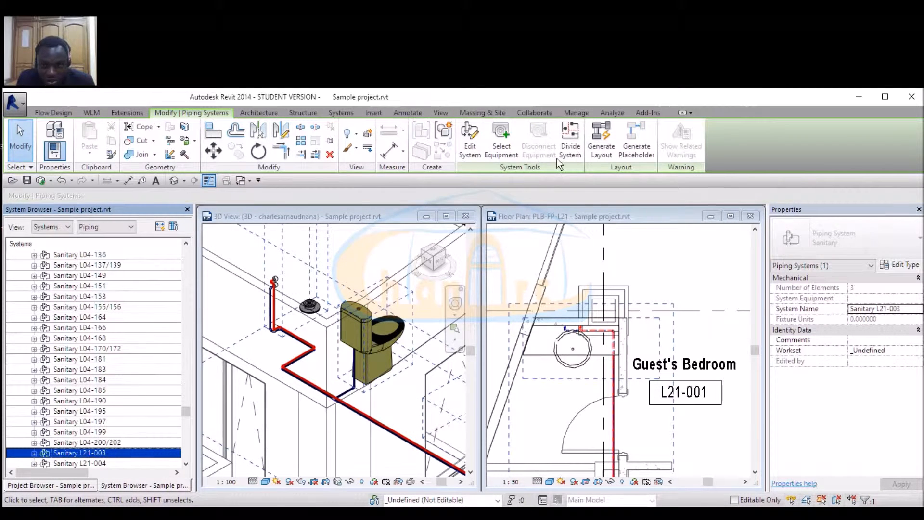
left_click(602, 142)
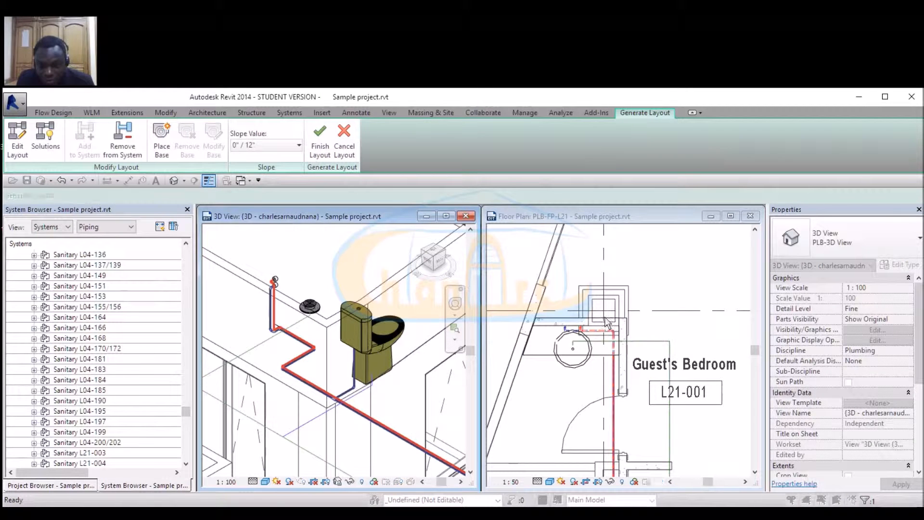
Place a layout base on Level 21 FFL in the Guest's Bedroom, just outside the wall by the upper shaft, and generate Network layout solutions.
scroll(608, 324, "down", 4)
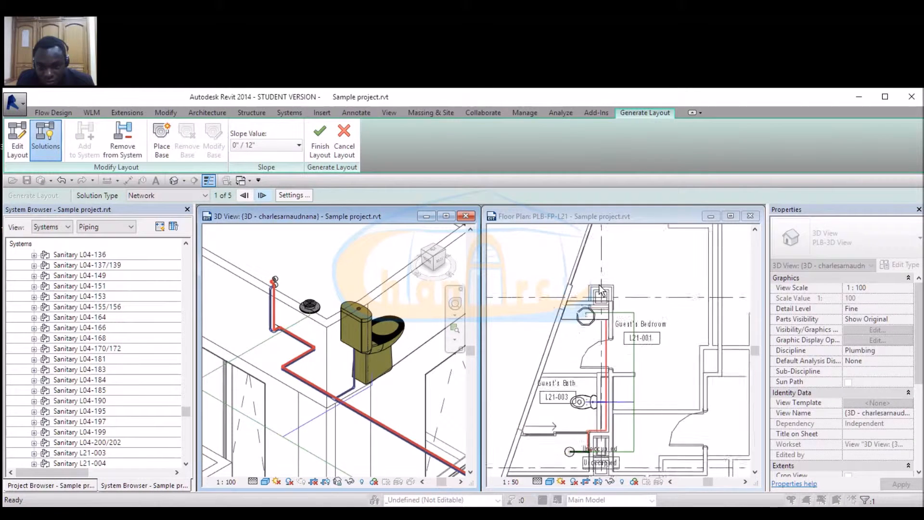
left_click(161, 142)
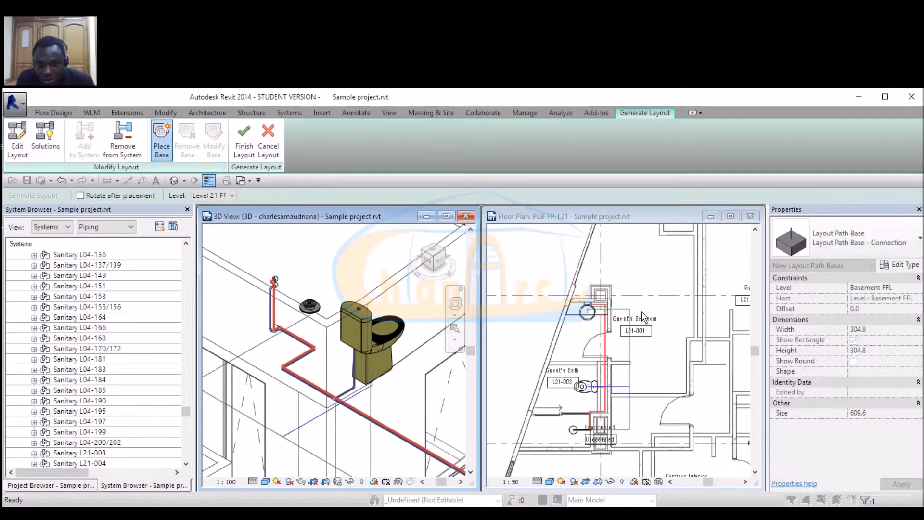
scroll(631, 304, "up", 3)
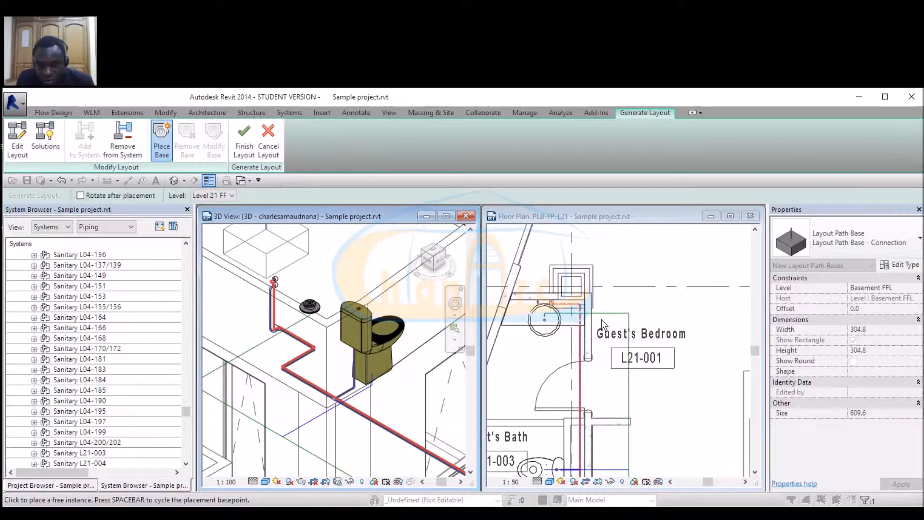
left_click(576, 217)
left_click(608, 308)
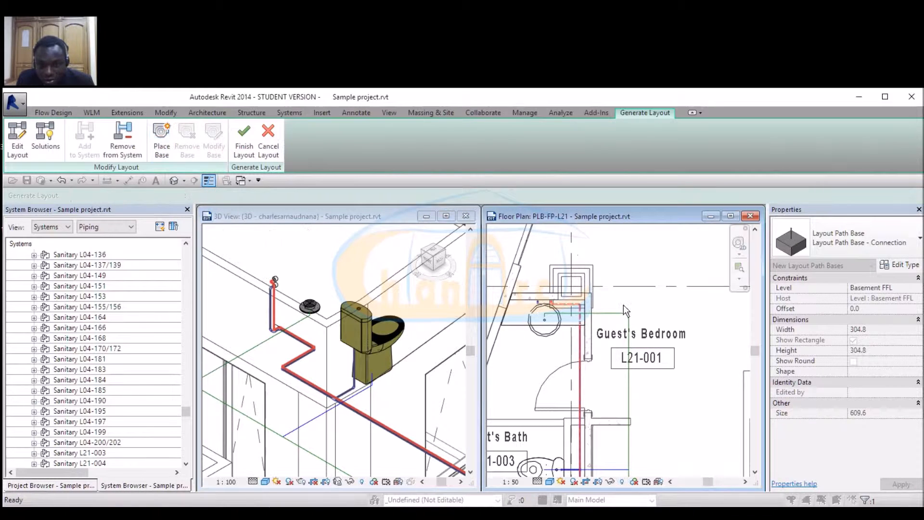
scroll(602, 313, "up", 2)
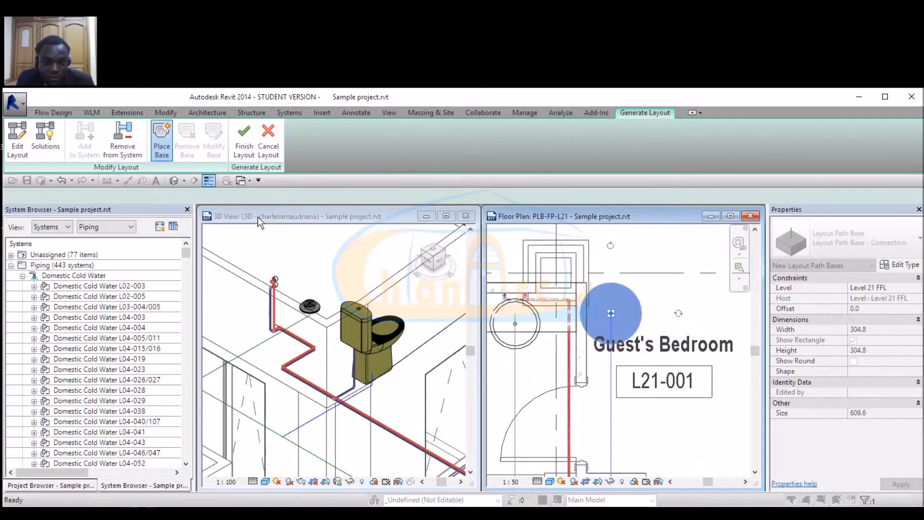
left_click(42, 142)
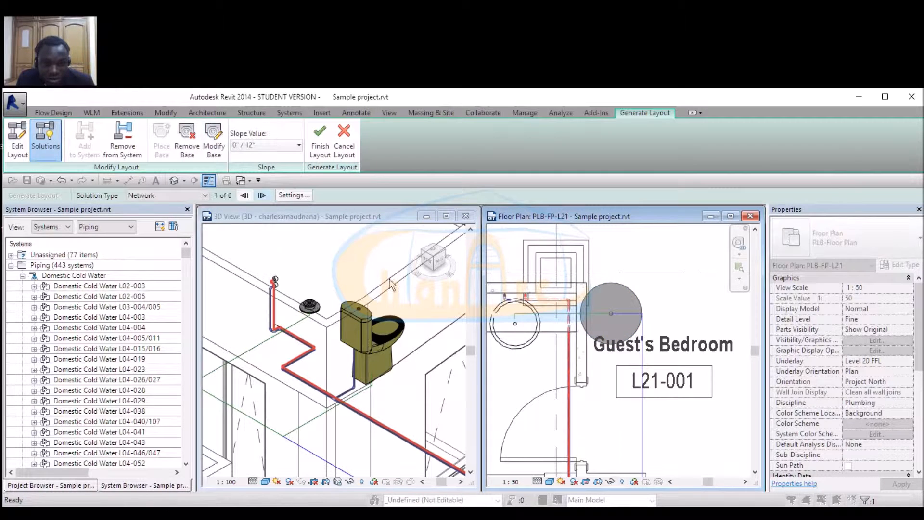
Examine the proposed sanitary route and its base in the 3D view relative to the toilet, shower drain and washbasin.
scroll(443, 310, "down", 4)
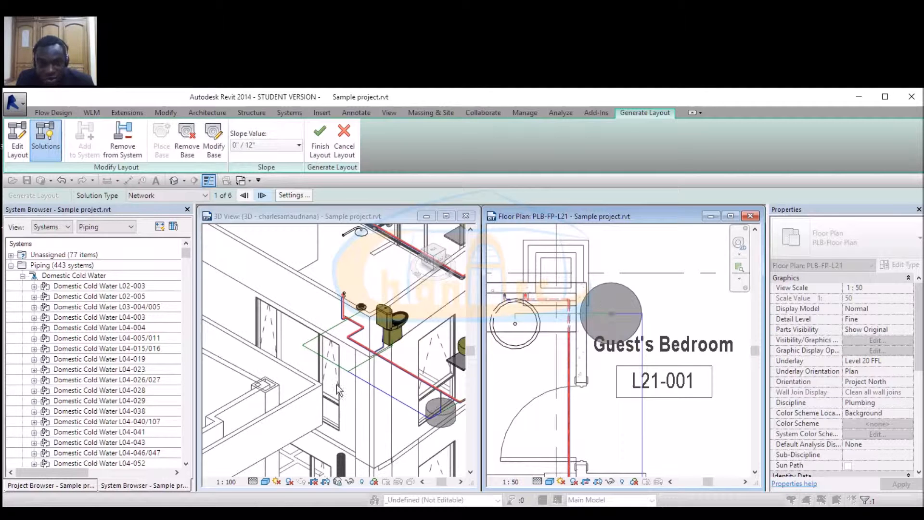
scroll(321, 328, "down", 5)
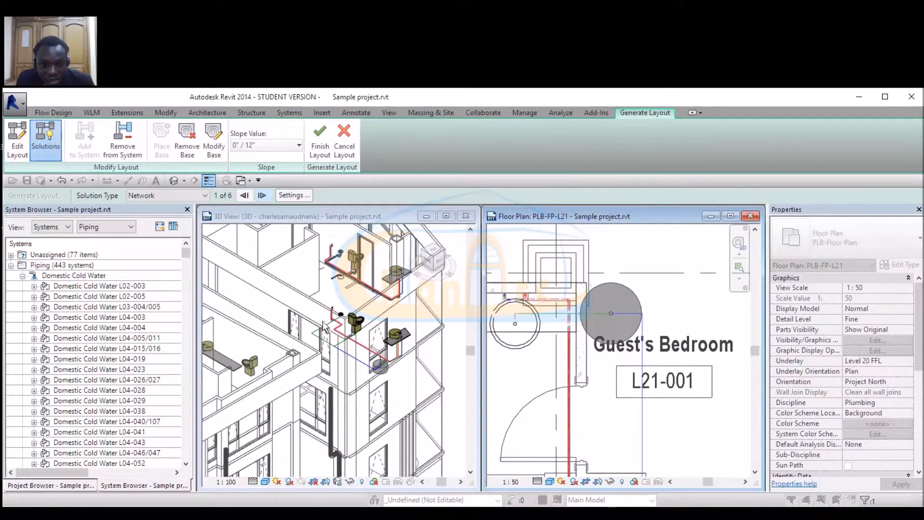
scroll(330, 327, "up", 5)
scroll(329, 322, "up", 1)
scroll(317, 310, "down", 4)
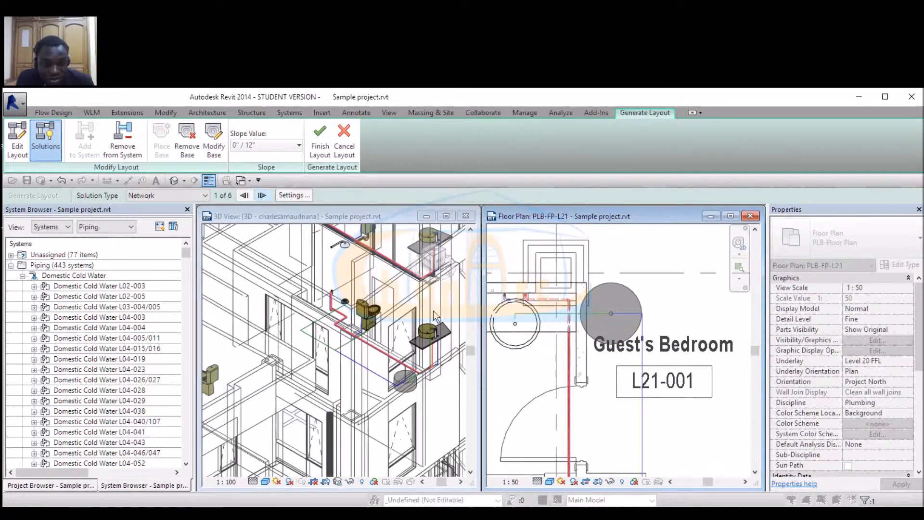
scroll(441, 359, "up", 4)
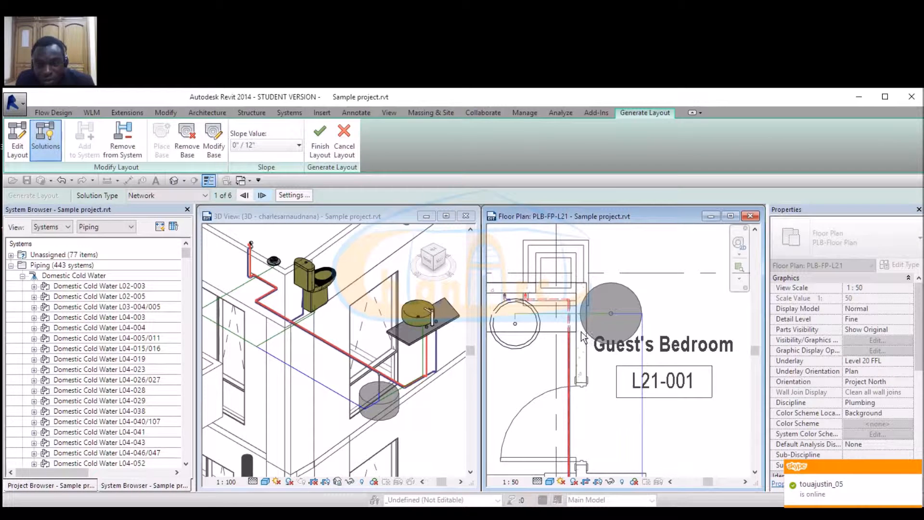
Examine the proposed route in the level 21 floor plan, from the base past the toilet to the shower drain.
scroll(379, 365, "down", 2)
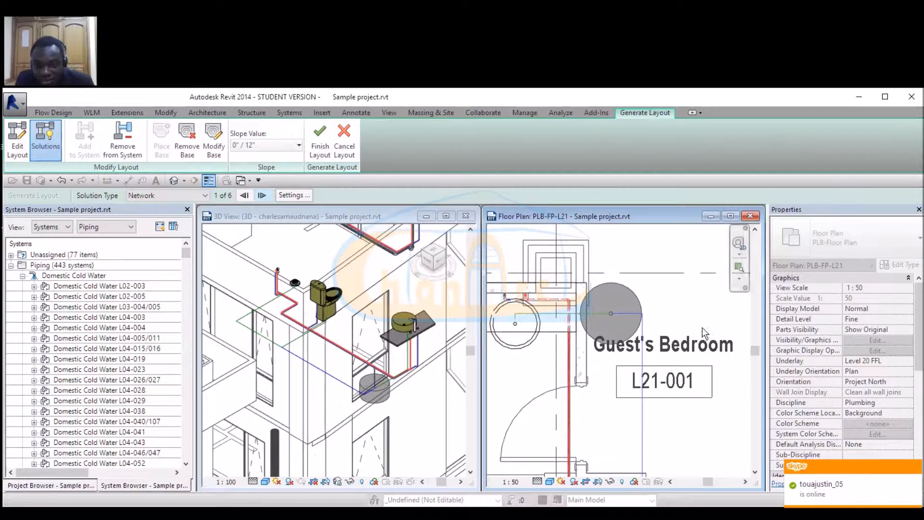
scroll(616, 262, "down", 2)
scroll(617, 366, "up", 3)
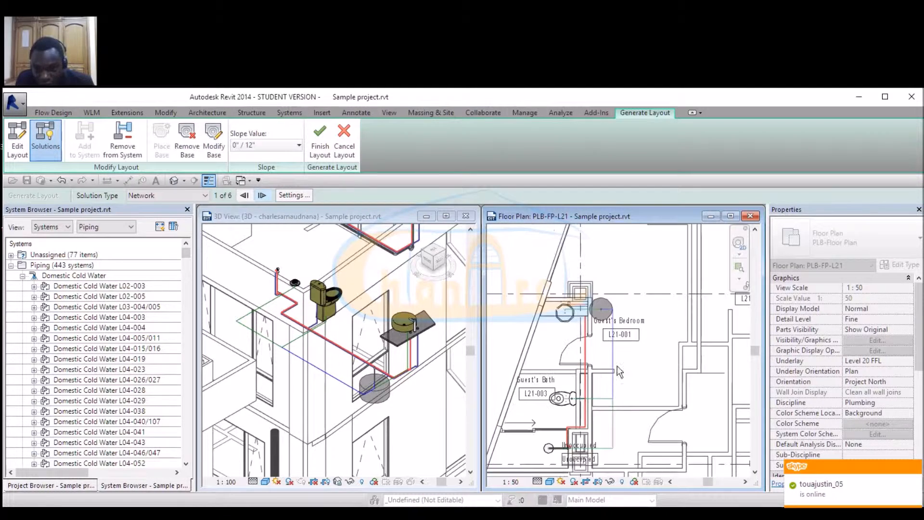
scroll(636, 254, "down", 3)
scroll(624, 312, "up", 6)
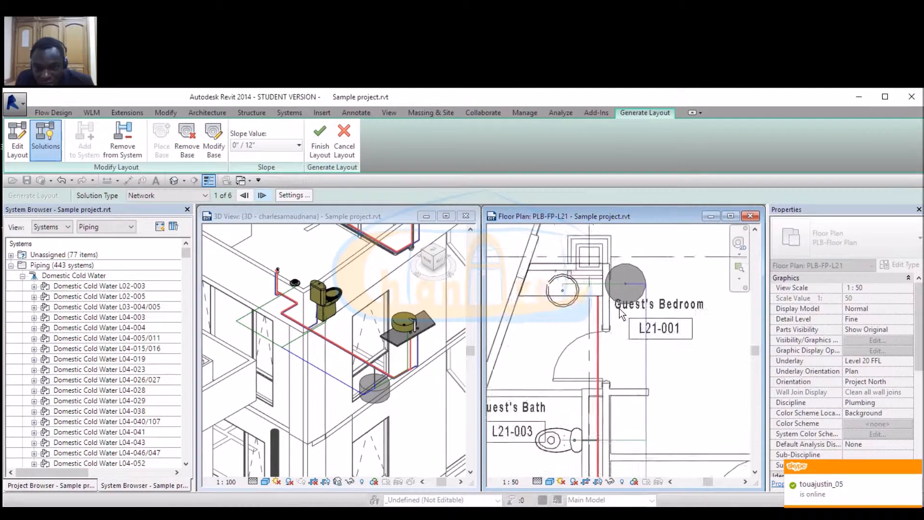
scroll(579, 260, "down", 6)
scroll(613, 456, "up", 1)
scroll(616, 460, "up", 3)
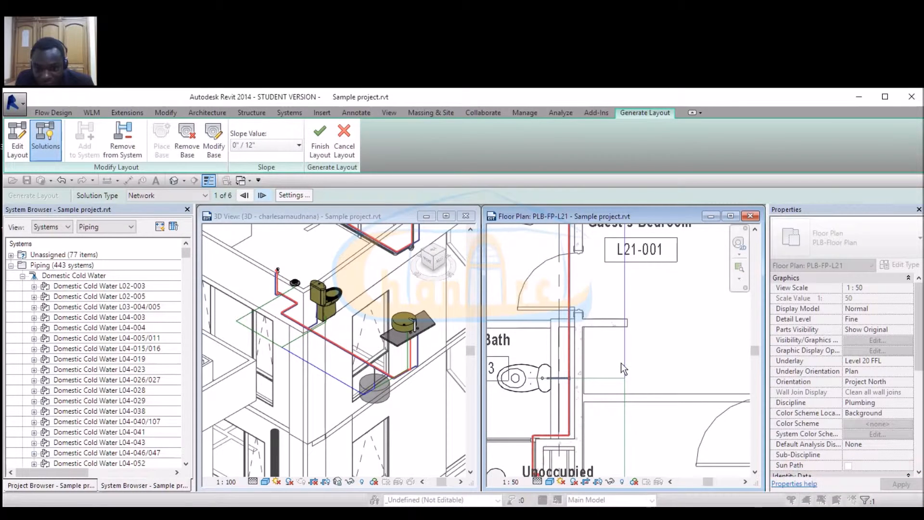
scroll(651, 276, "down", 3)
scroll(602, 424, "up", 4)
scroll(682, 379, "down", 3)
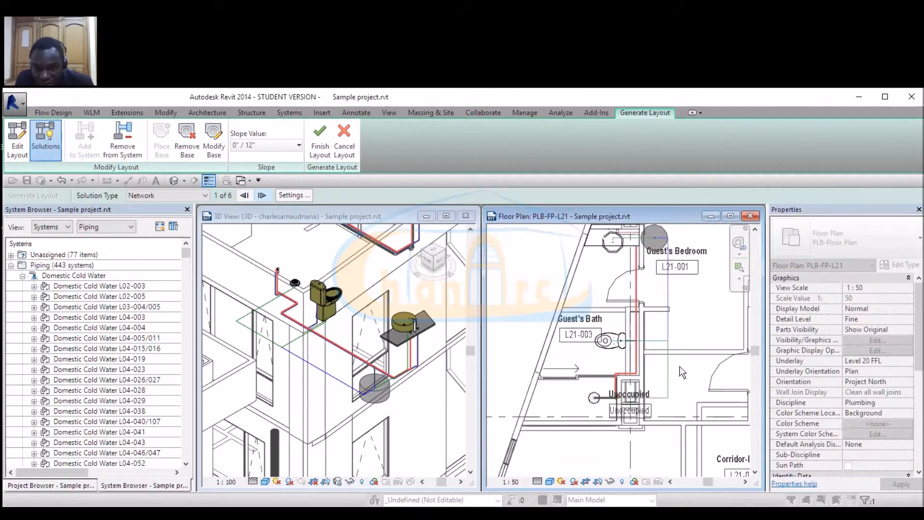
scroll(621, 434, "up", 3)
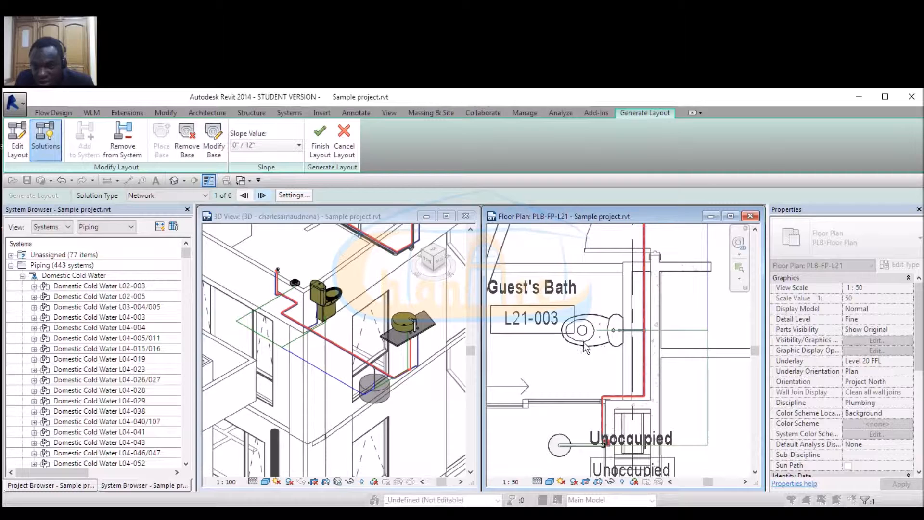
scroll(589, 349, "down", 3)
scroll(585, 395, "up", 4)
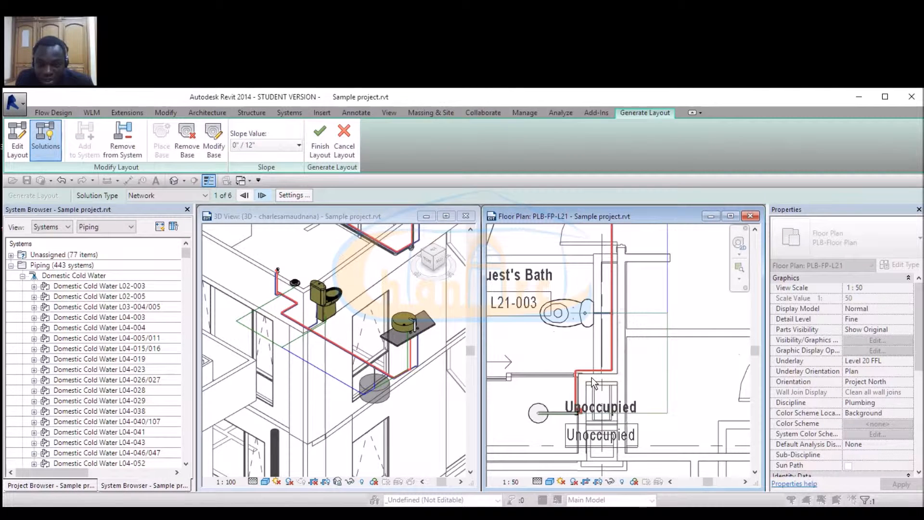
Edit the layout and move the branch line between the toilet and shower drain runs from the bedroom side into the wall behind the toilet.
left_click(17, 139)
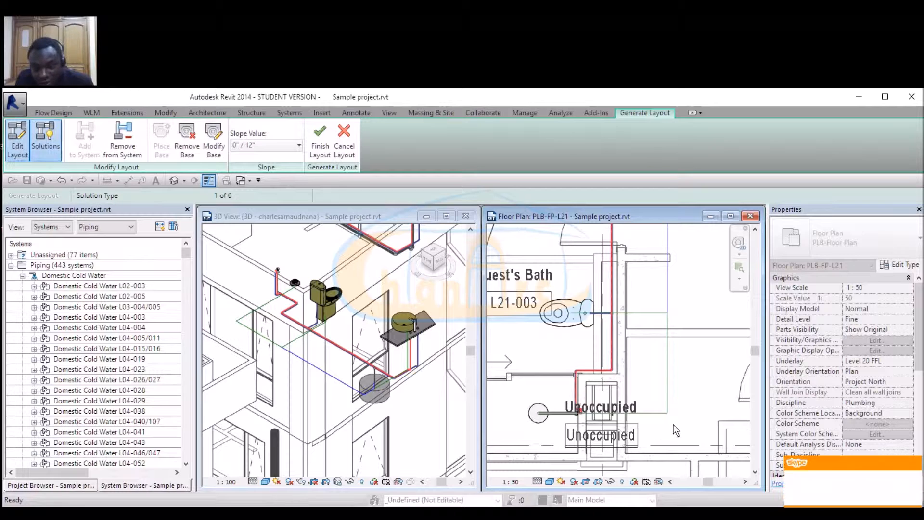
left_click(669, 375)
scroll(669, 374, "up", 2)
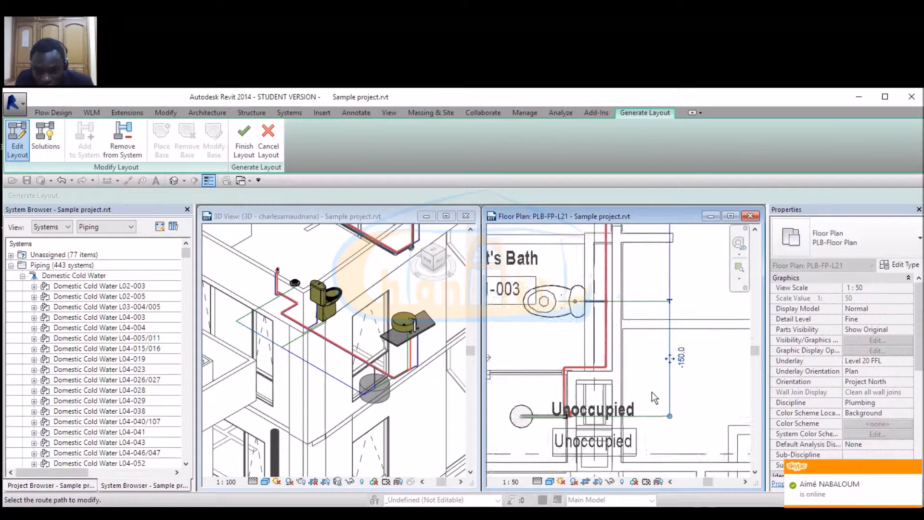
left_click(563, 377)
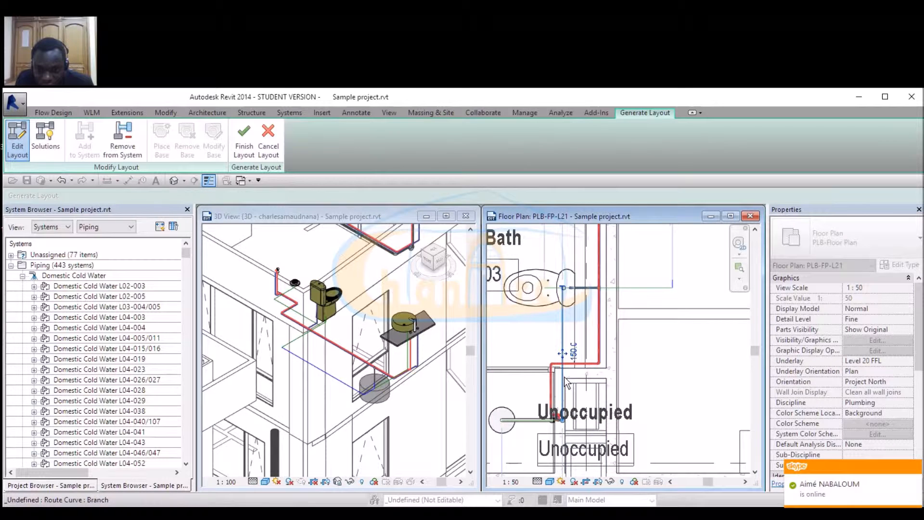
left_click(599, 344)
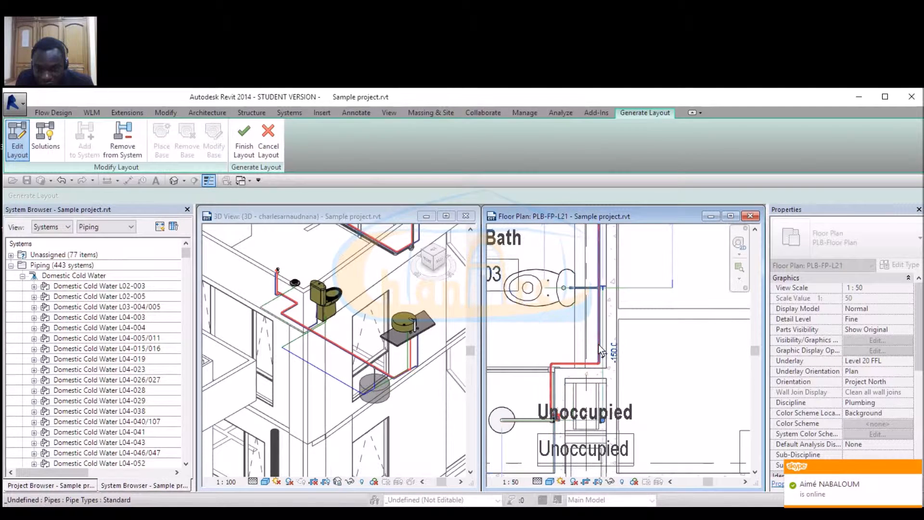
left_click(594, 345)
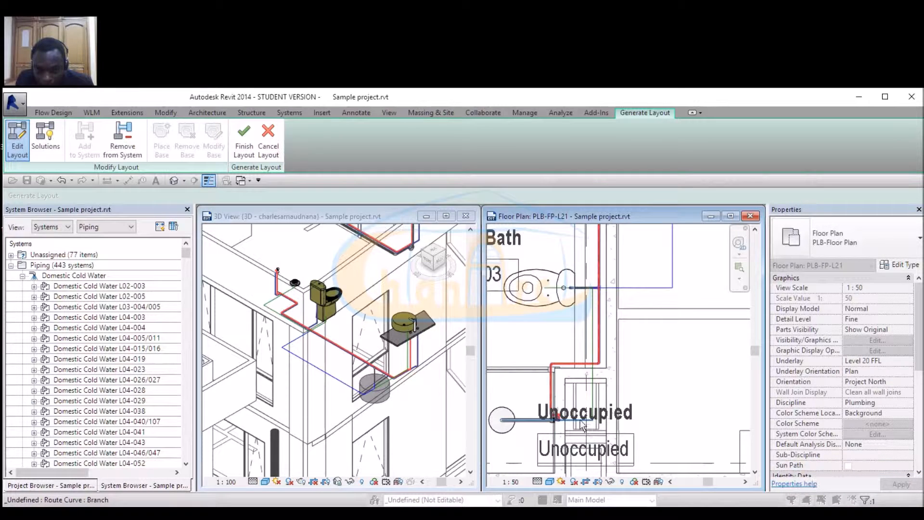
Move the shower drain's horizontal branch line up to the Guest's Bath side of the shaft, just above the existing red pipe.
left_click(549, 422)
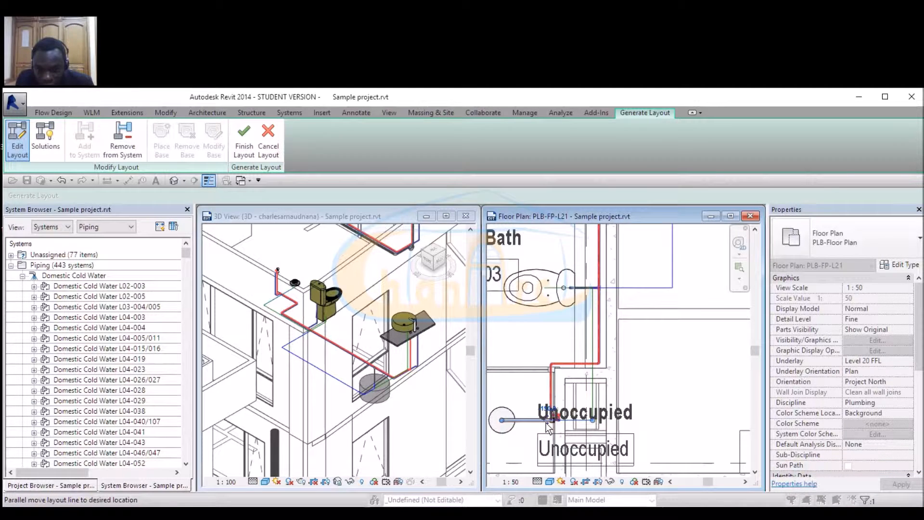
left_click(566, 366)
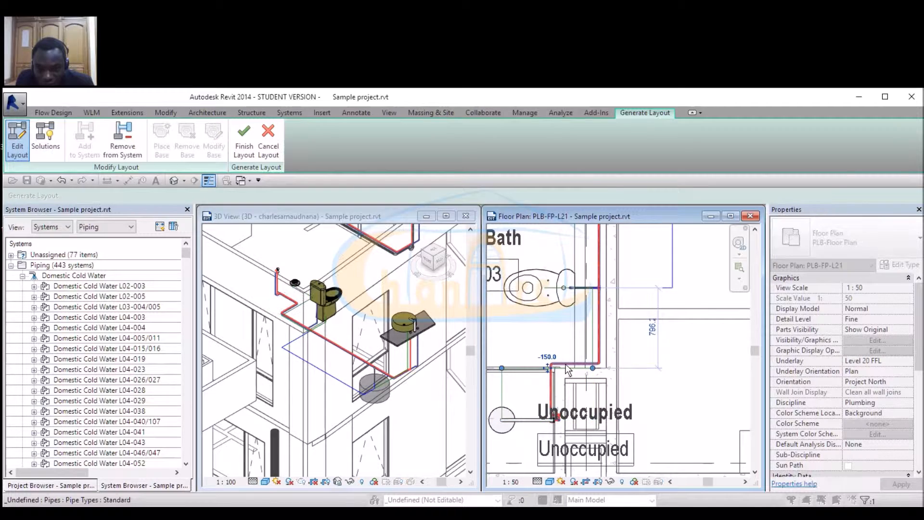
scroll(563, 368, "up", 2)
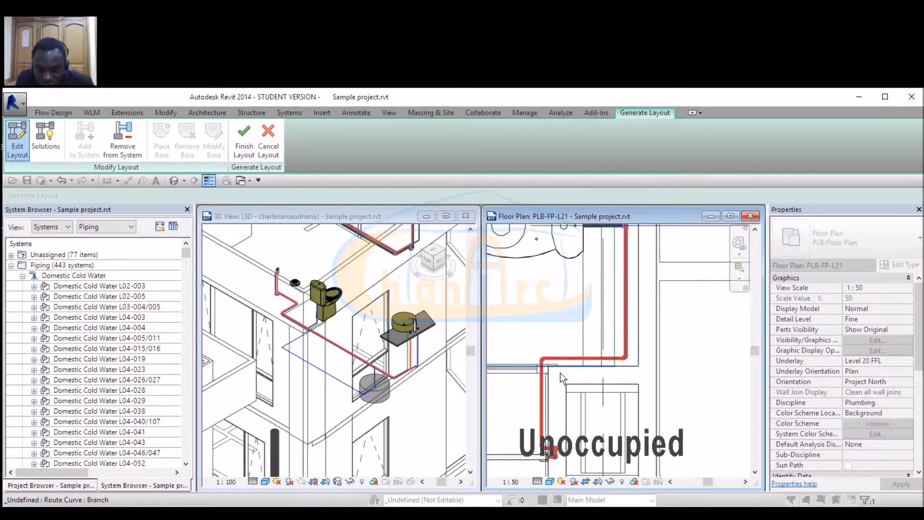
left_click(538, 355)
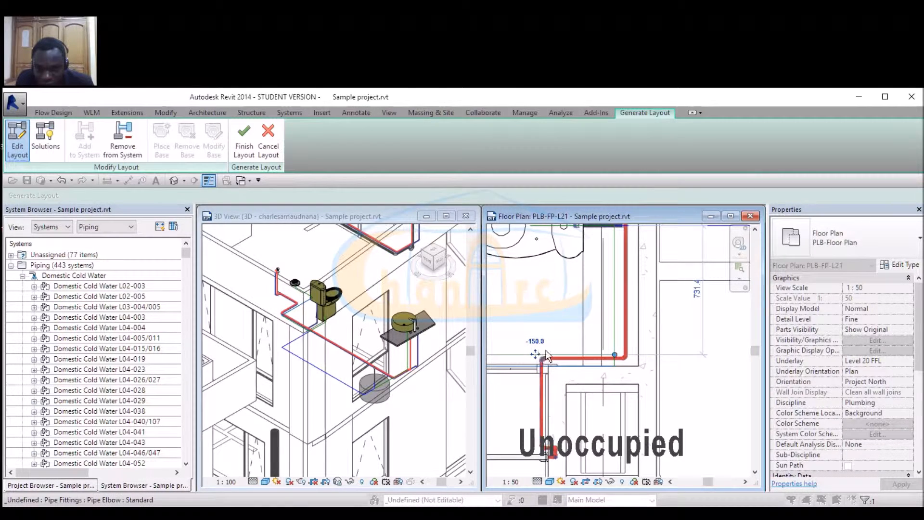
scroll(548, 359, "down", 3)
Move the shower drain's vertical branch line across to the shaft wall, beside the existing red pipe.
left_click(556, 367)
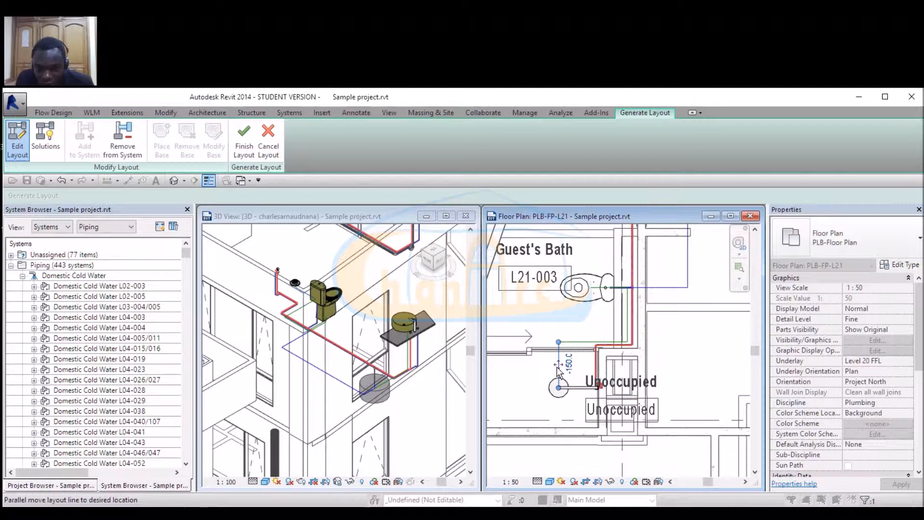
left_click_drag(558, 364, 594, 368)
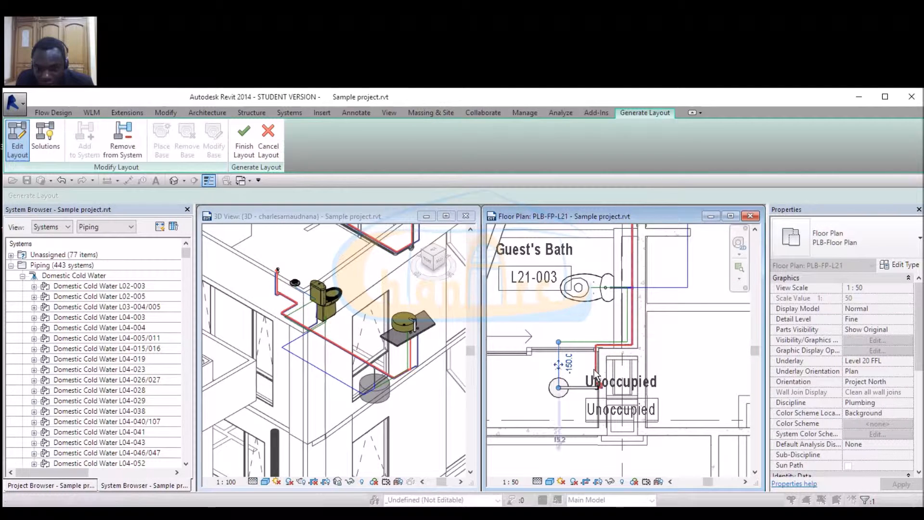
left_click(612, 406)
scroll(610, 404, "down", 2)
scroll(654, 316, "up", 2)
scroll(645, 404, "down", 2)
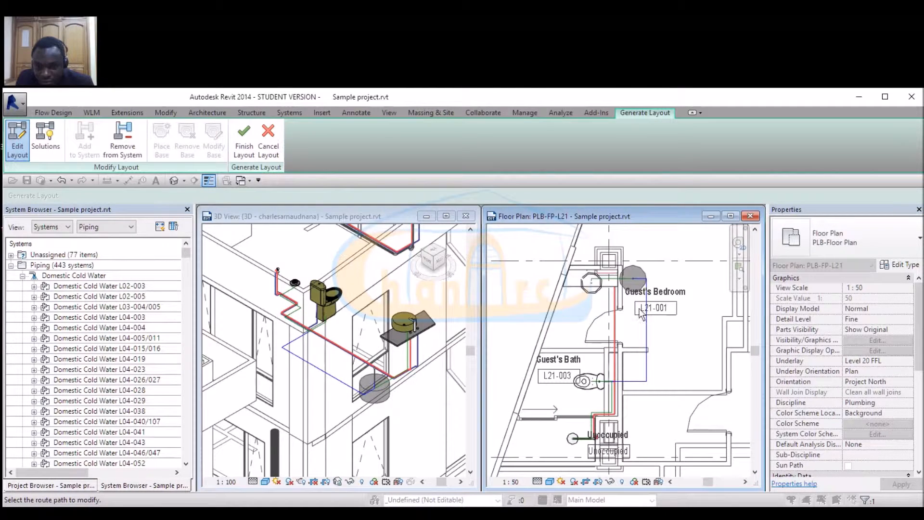
Move the main route line leading to the base out of the Guest's Bedroom and align it with the existing red pipe in the bathroom wall.
scroll(652, 319, "up", 2)
left_click(652, 348)
left_click_drag(656, 344, 634, 343)
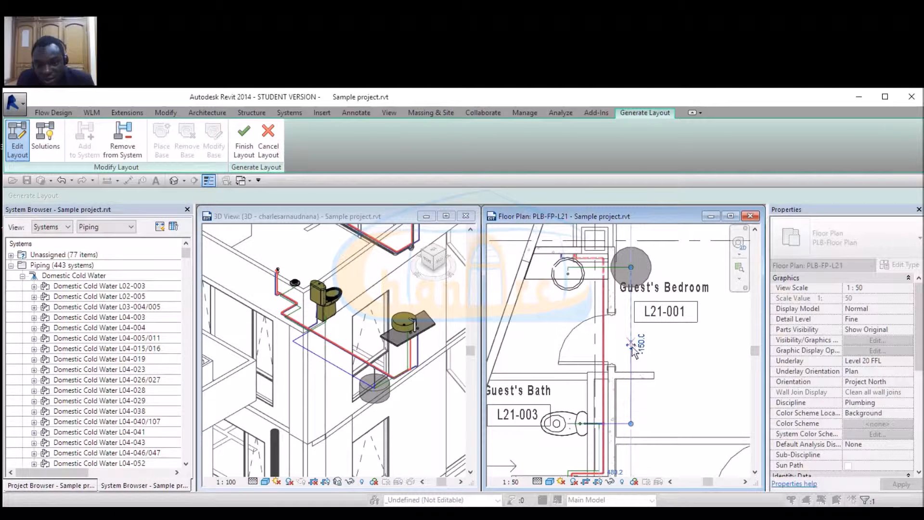
left_click(631, 347)
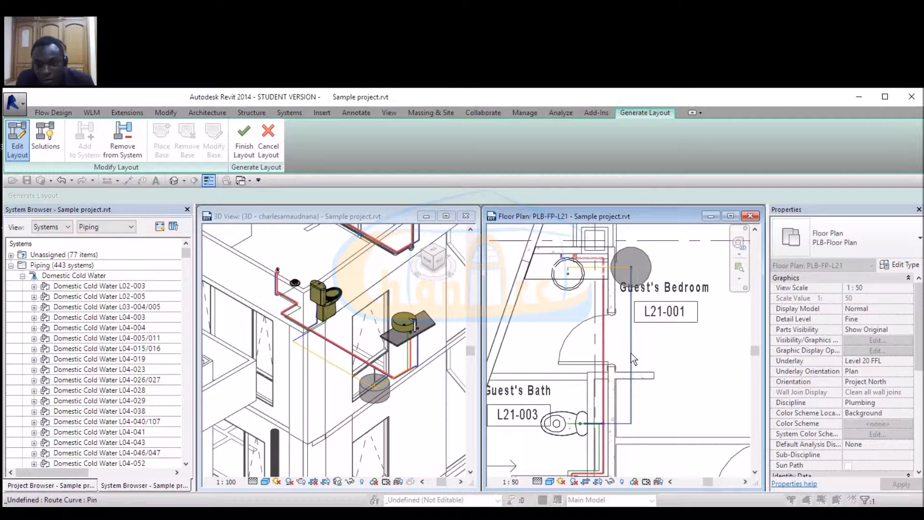
left_click_drag(597, 351, 586, 345)
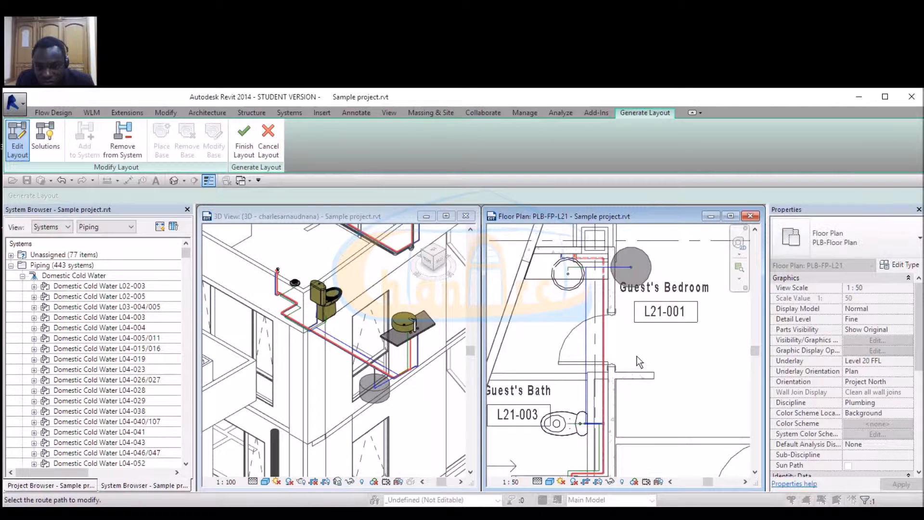
scroll(671, 313, "down", 3)
scroll(635, 409, "up", 4)
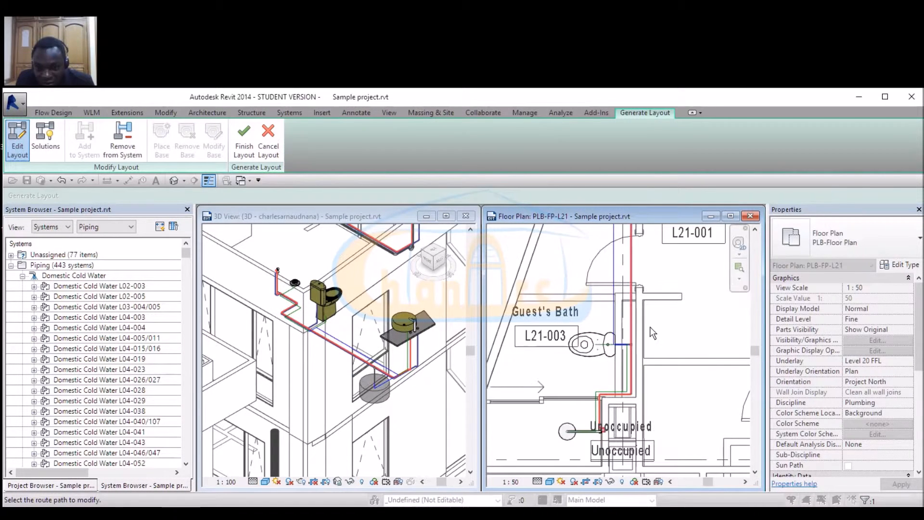
scroll(596, 371, "down", 2)
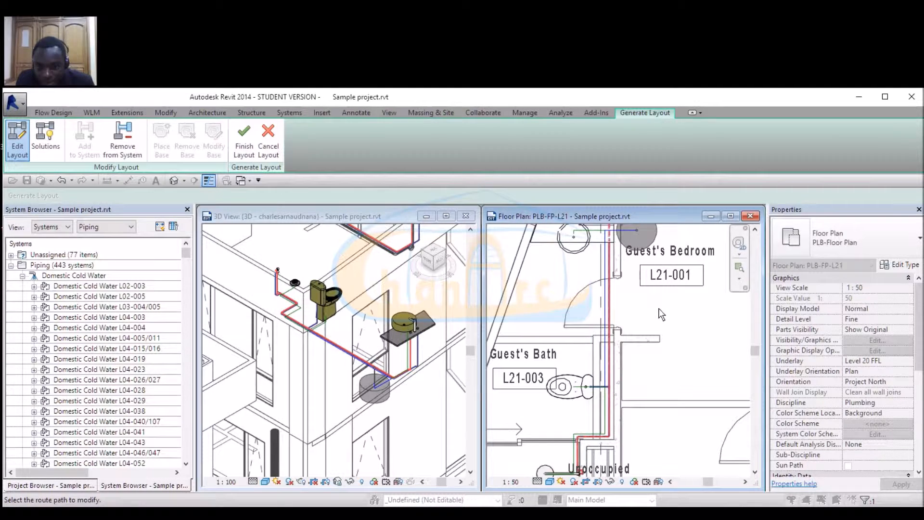
scroll(616, 400, "up", 2)
scroll(597, 346, "down", 2)
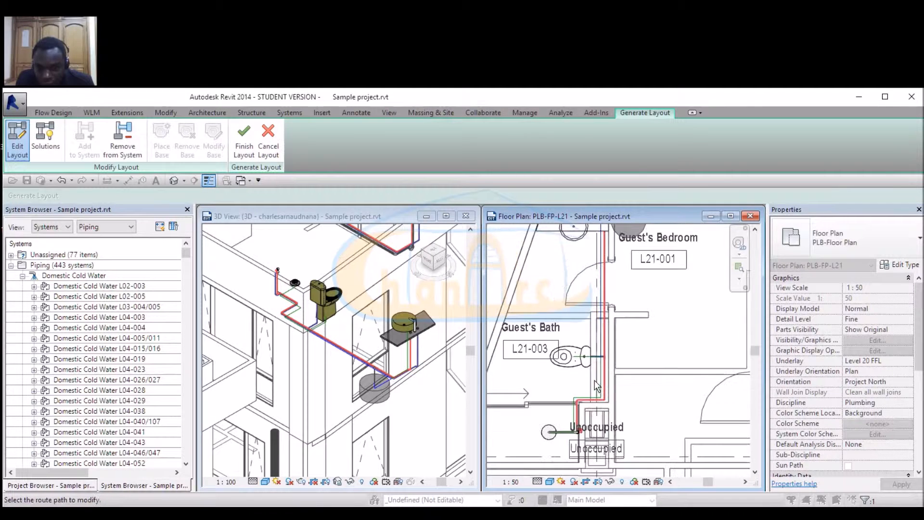
Review the route from the Guest's Bath to the base in the floor plan and finish the sanitary layout.
scroll(608, 319, "up", 1)
scroll(596, 346, "up", 2)
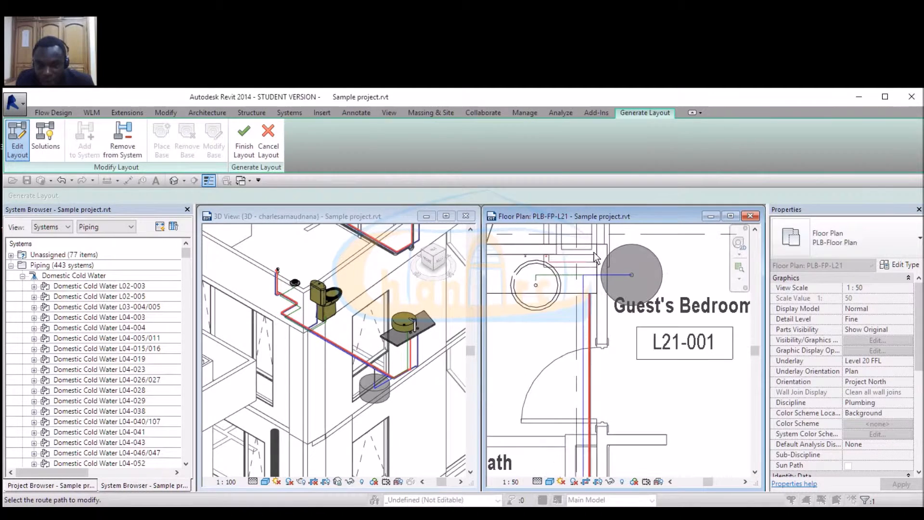
scroll(588, 365, "down", 3)
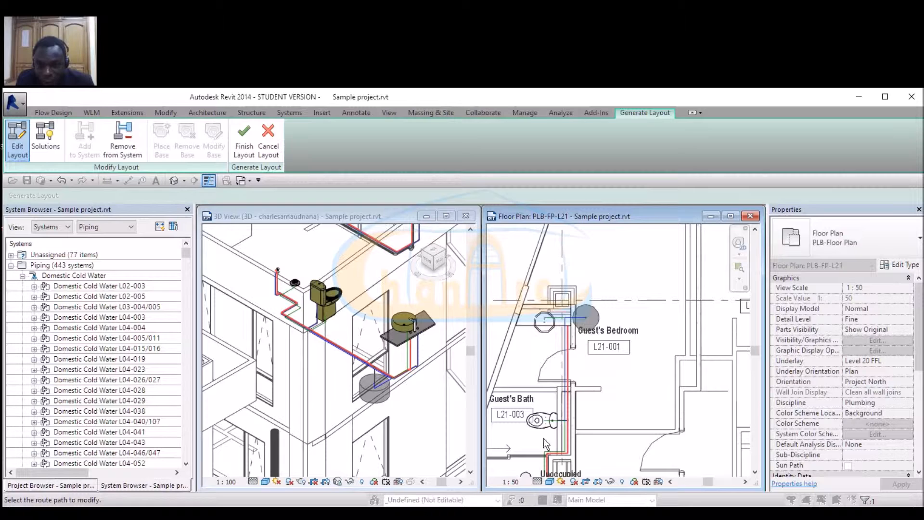
scroll(575, 338, "down", 3)
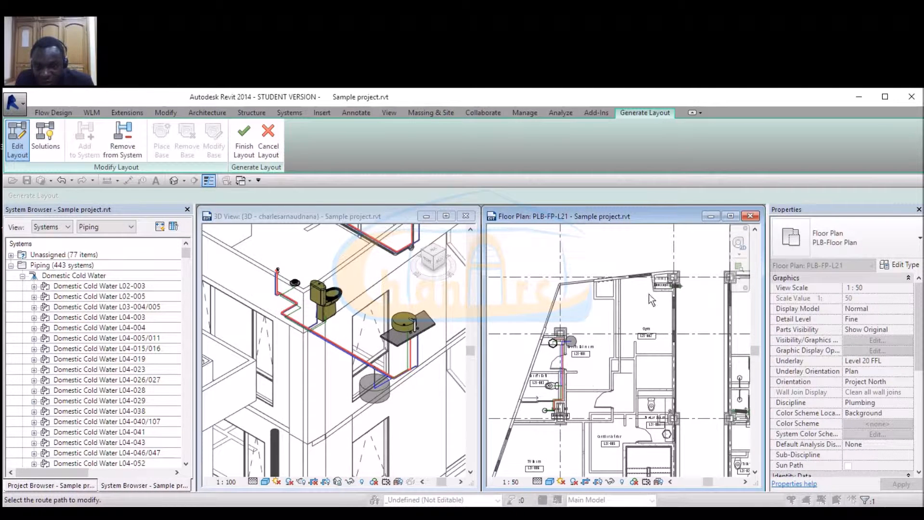
scroll(571, 343, "up", 2)
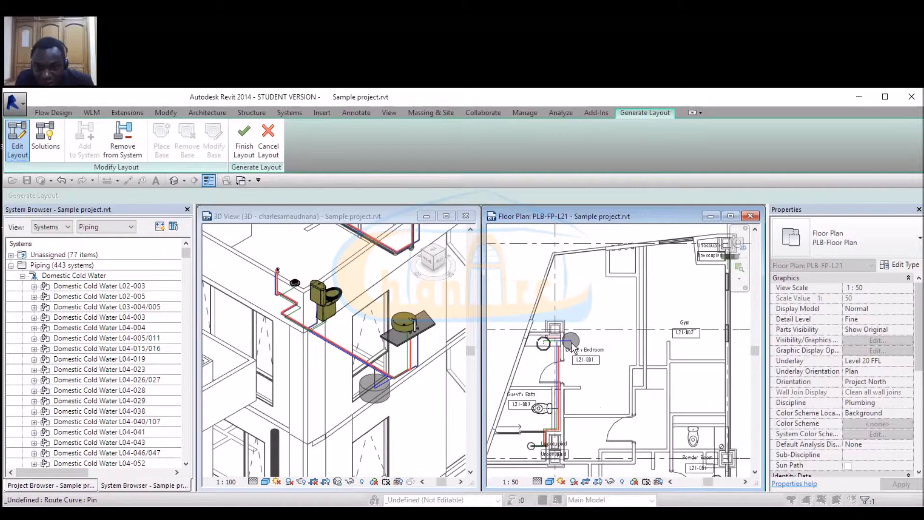
scroll(571, 341, "up", 2)
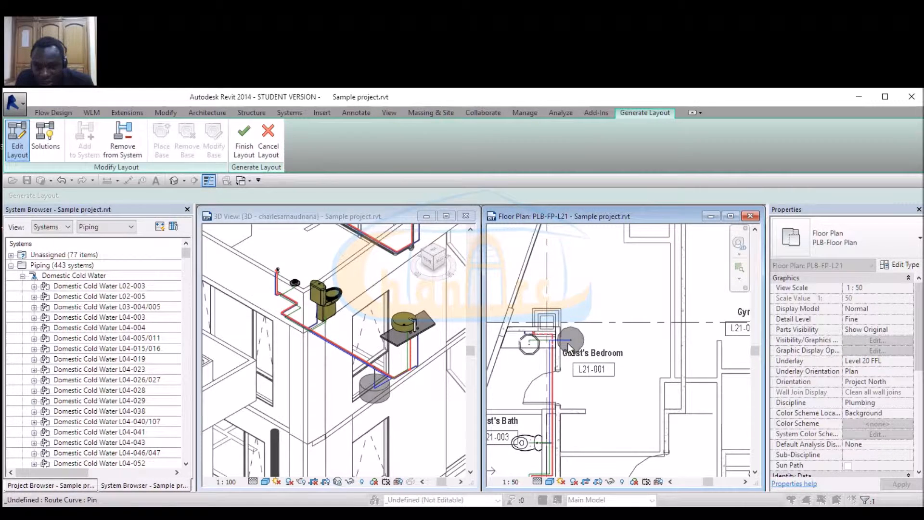
scroll(558, 371, "down", 2)
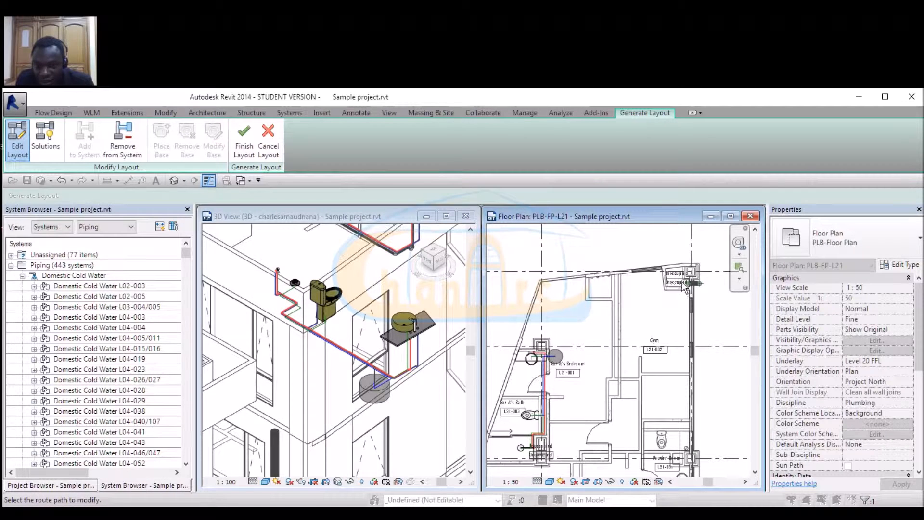
left_click(250, 158)
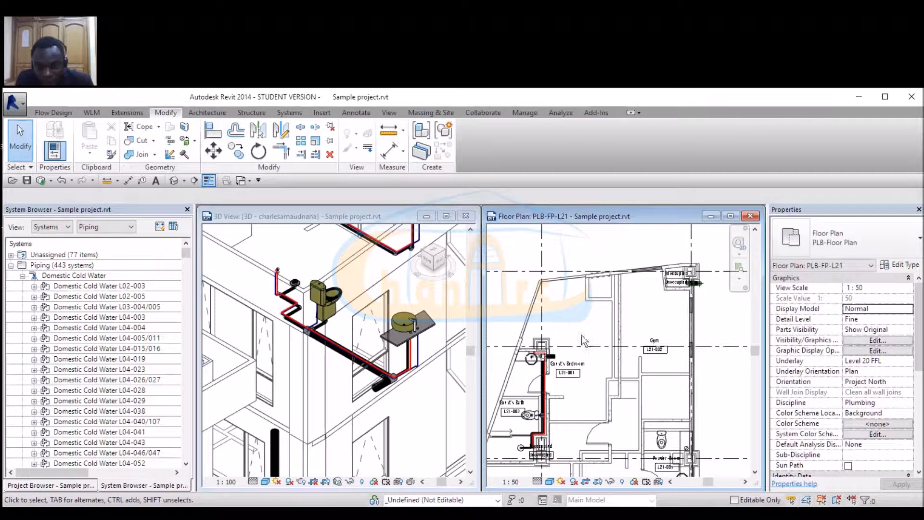
Examine the generated drain pipes from the shower drain, toilet and sink to the outlet in the plan and 3D views.
scroll(575, 356, "up", 5)
scroll(579, 362, "down", 2)
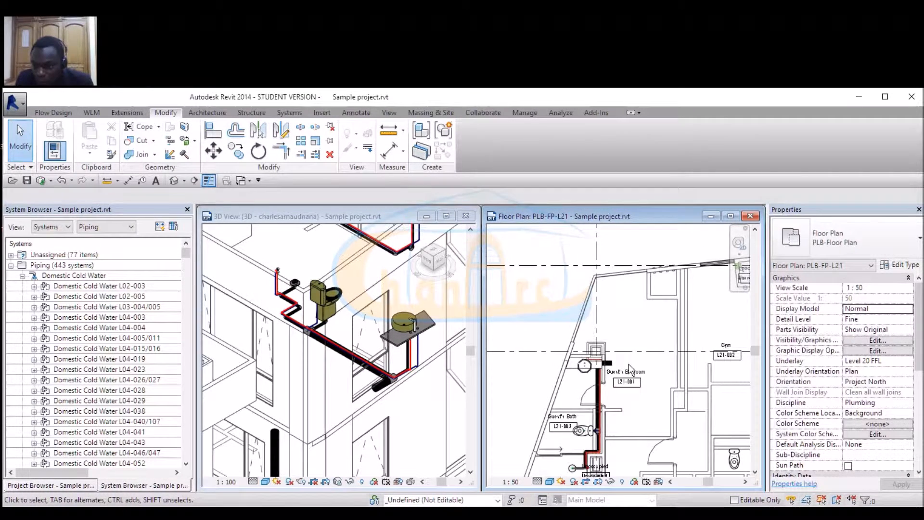
scroll(530, 342, "up", 2)
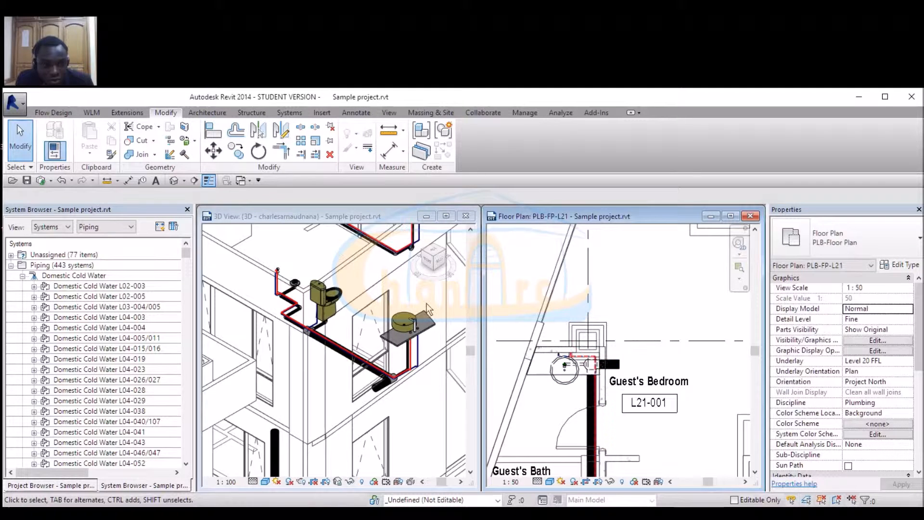
scroll(376, 396, "up", 3)
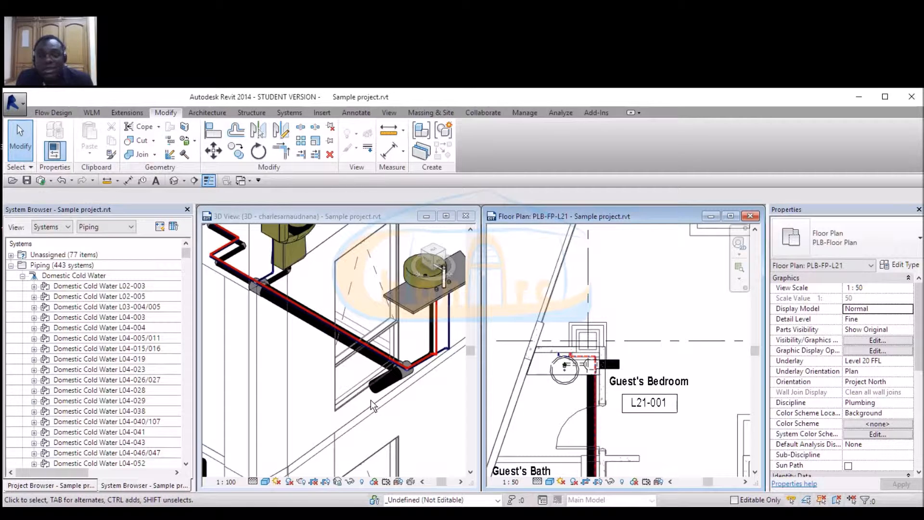
scroll(372, 399, "up", 3)
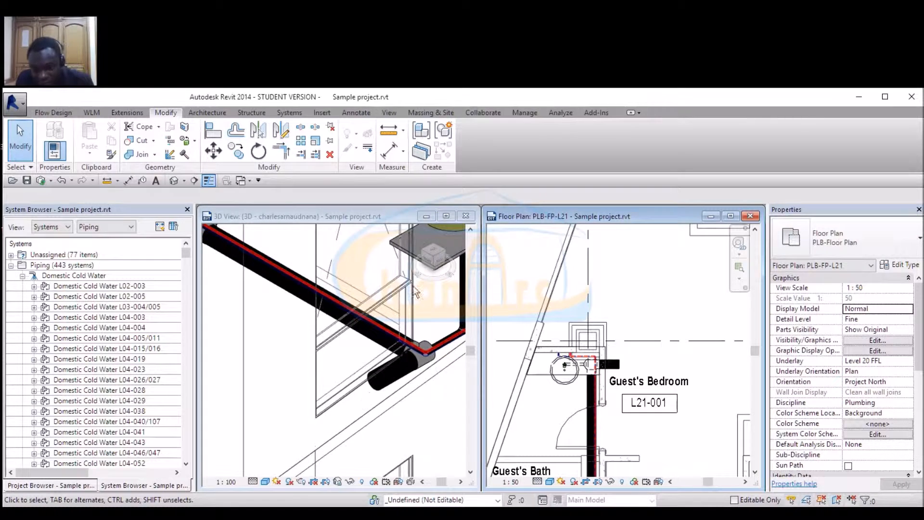
scroll(409, 289, "down", 2)
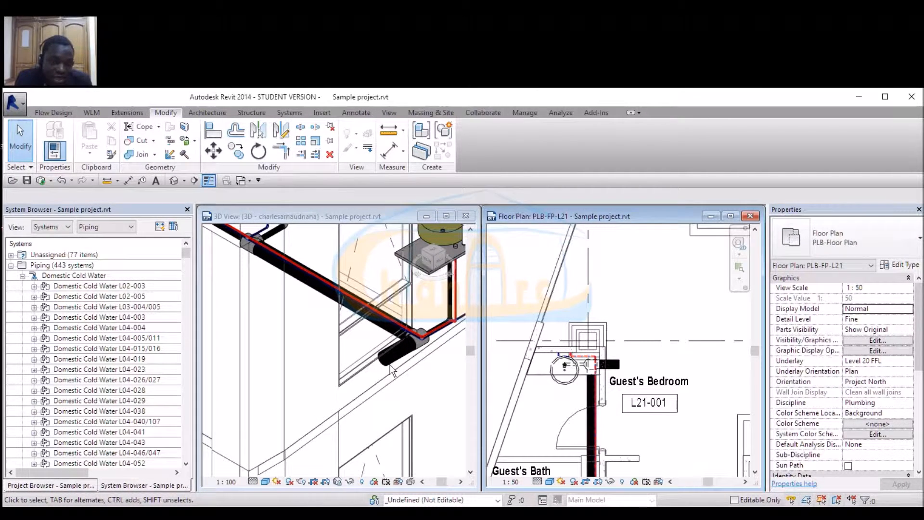
scroll(386, 364, "down", 6)
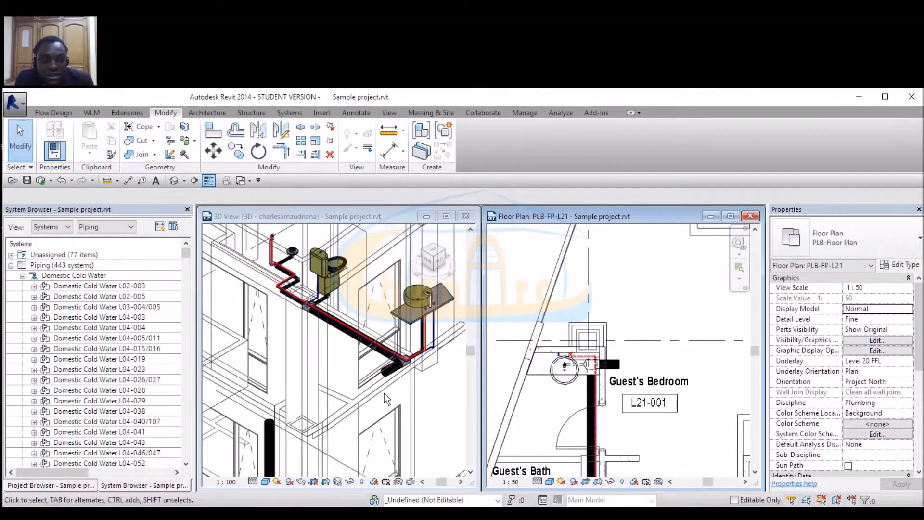
scroll(396, 374, "up", 8)
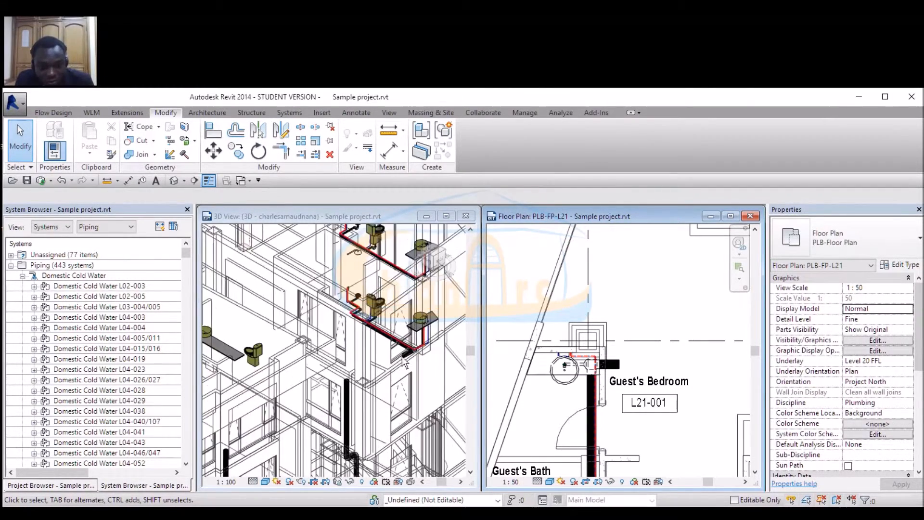
scroll(411, 336, "down", 4)
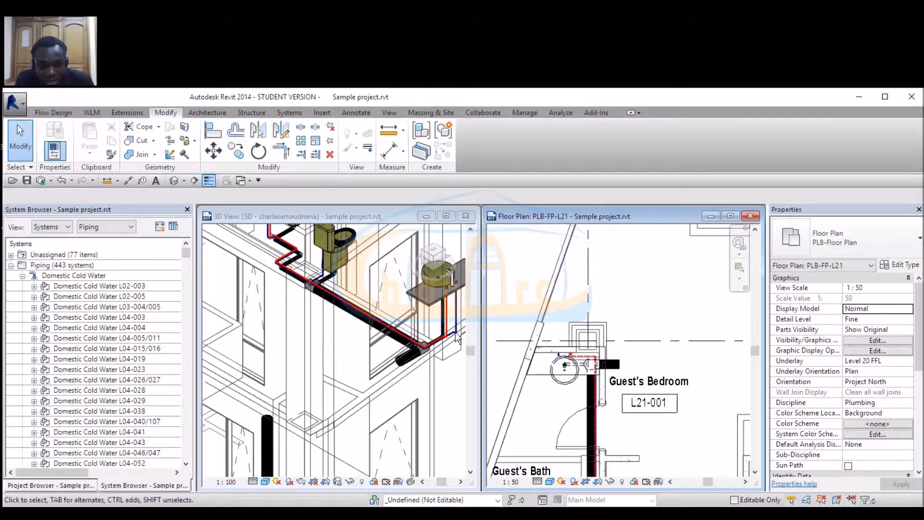
scroll(424, 358, "up", 4)
scroll(439, 388, "down", 4)
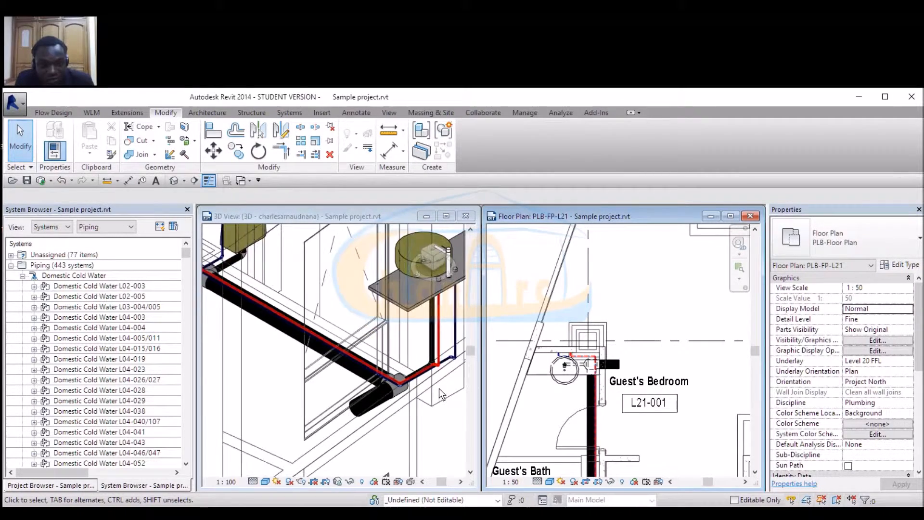
scroll(285, 294, "up", 3)
scroll(286, 295, "up", 2)
scroll(294, 397, "down", 3)
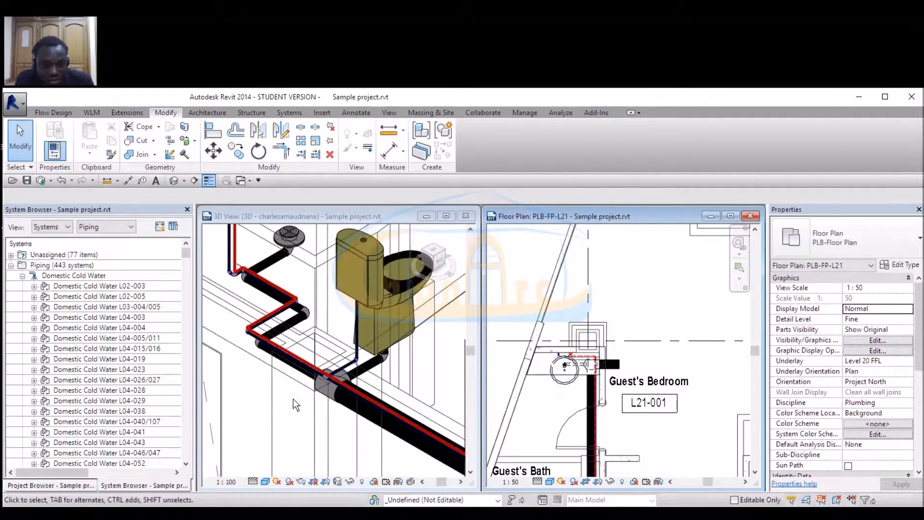
scroll(308, 392, "up", 4)
scroll(308, 392, "down", 4)
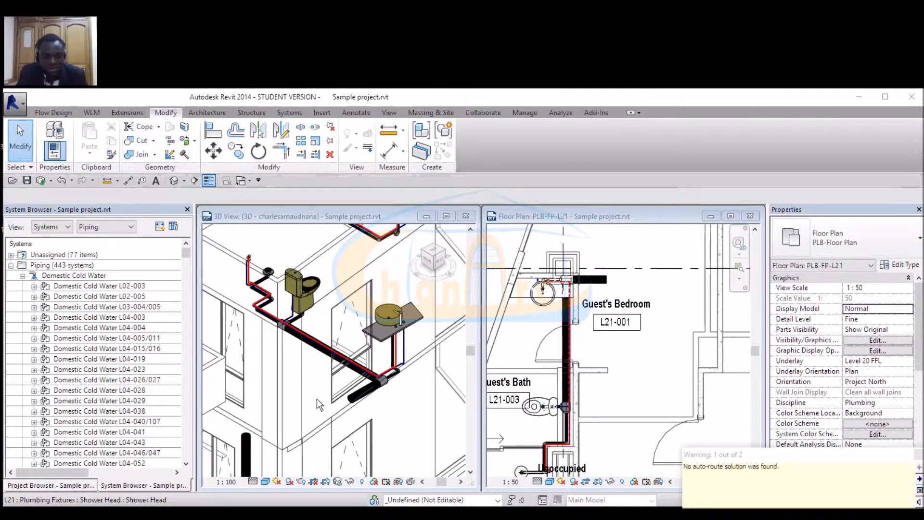
scroll(317, 399, "up", 3)
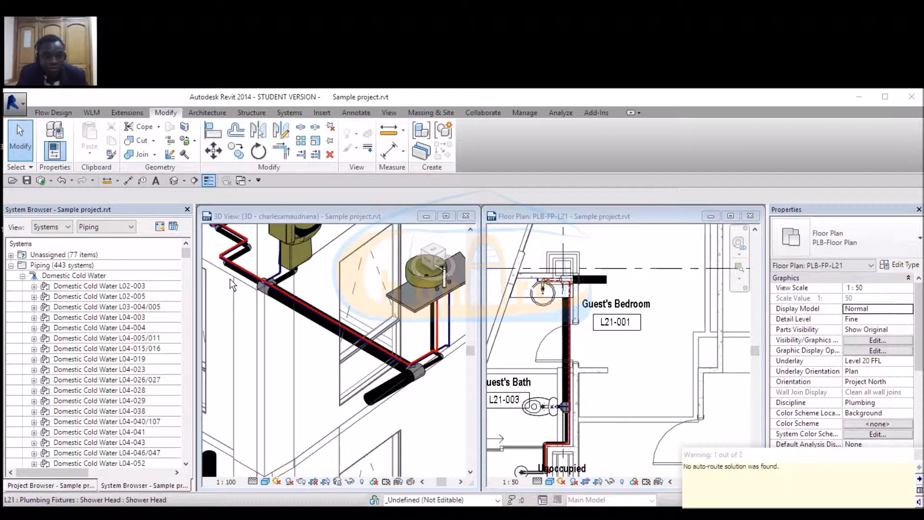
scroll(353, 326, "down", 5)
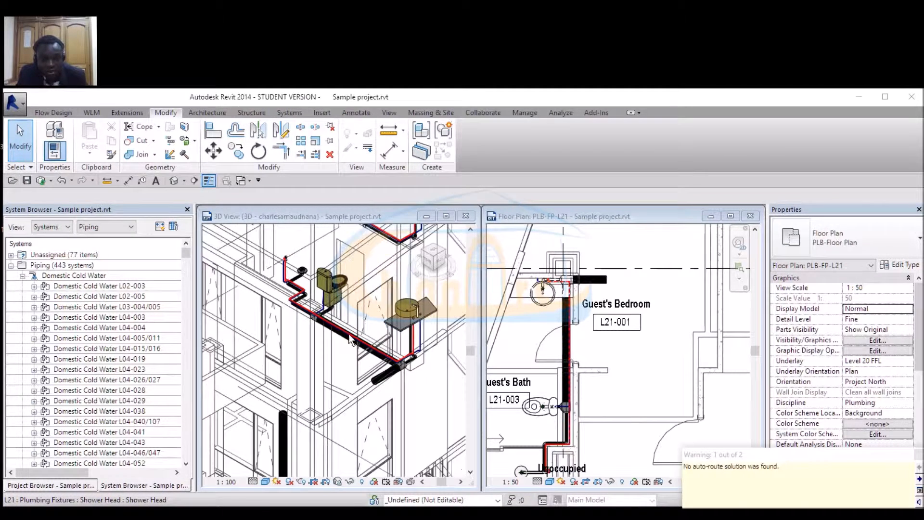
scroll(417, 380, "up", 2)
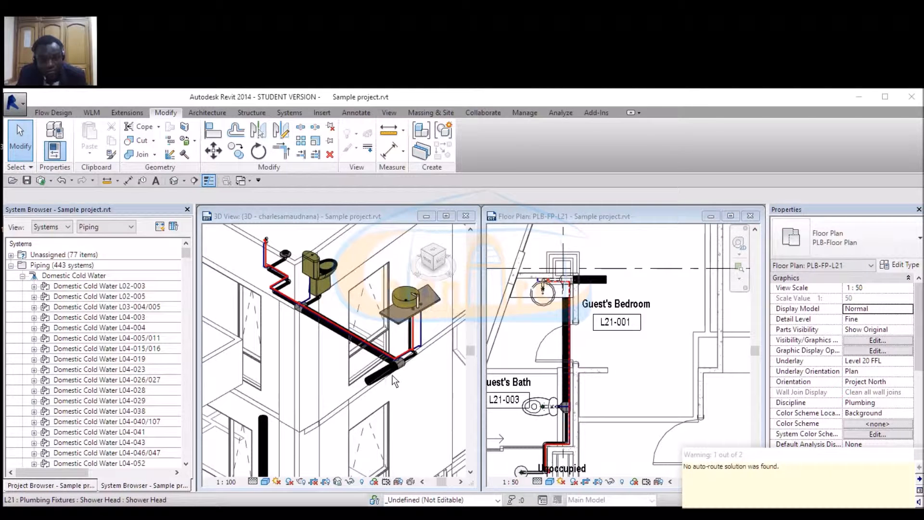
Undo the finished layout and modify the base, setting its diameter to 2".
left_click(64, 184)
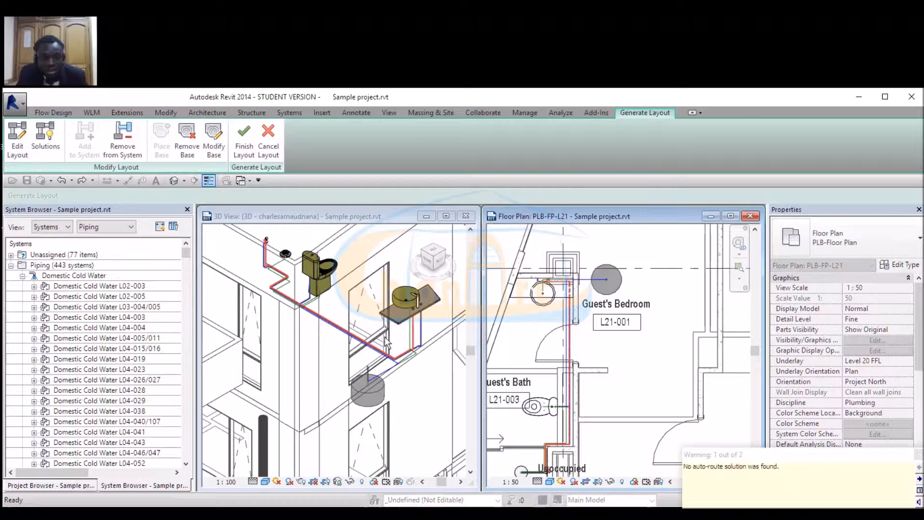
left_click(214, 144)
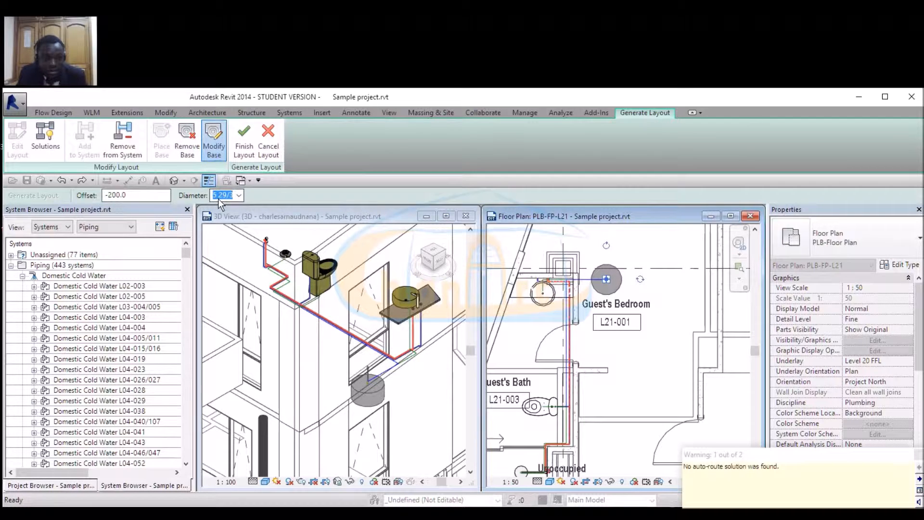
left_click(239, 196)
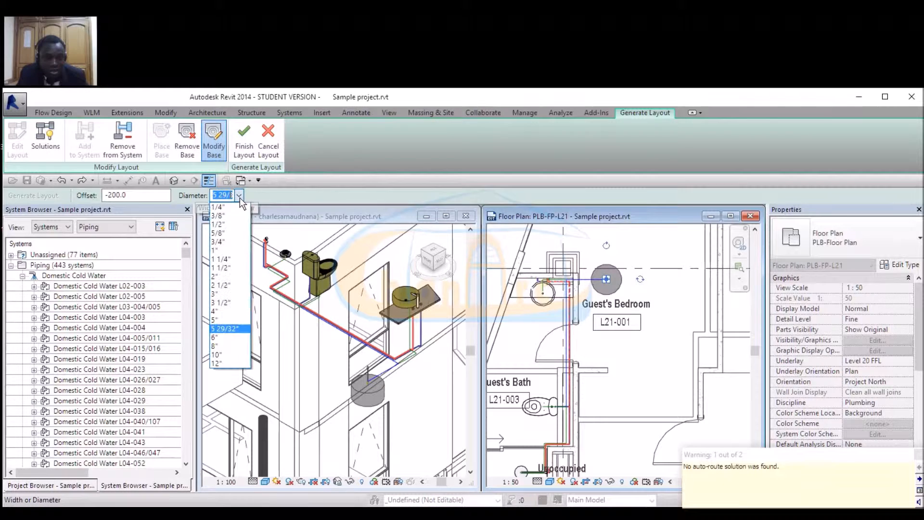
left_click(221, 277)
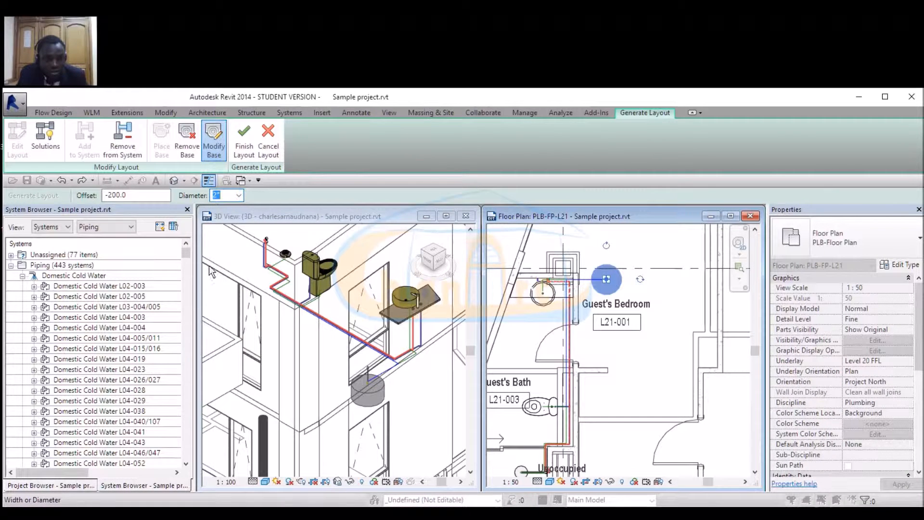
left_click(161, 196)
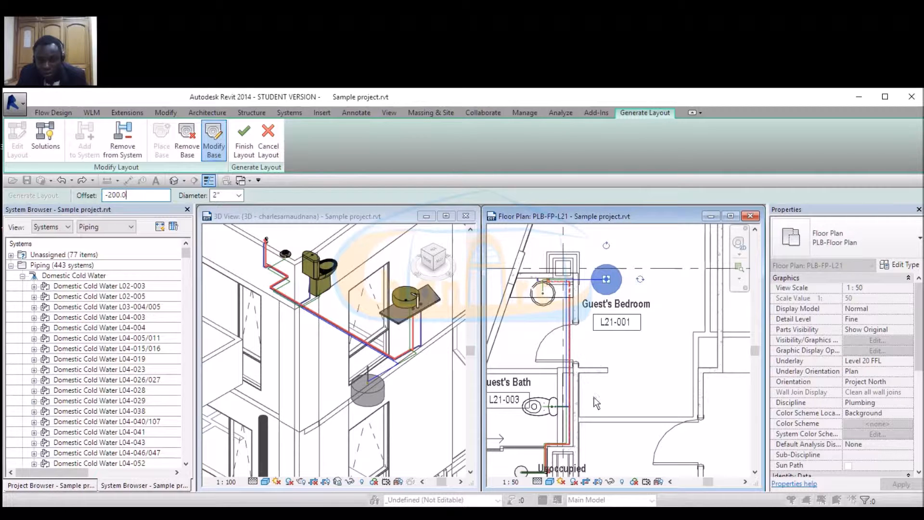
Check the route in the floor plan and finish the sanitary layout with the modified base.
scroll(593, 399, "up", 2)
scroll(600, 258, "down", 2)
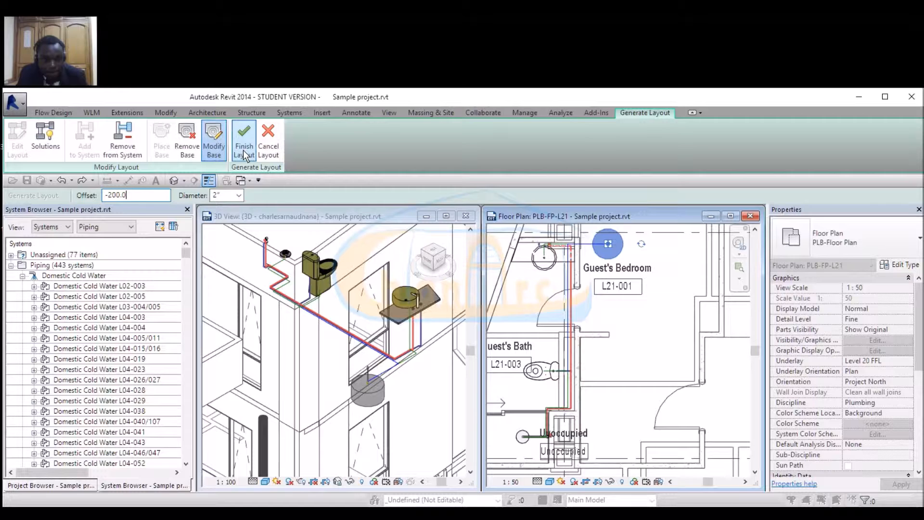
scroll(588, 460, "up", 2)
scroll(570, 426, "down", 3)
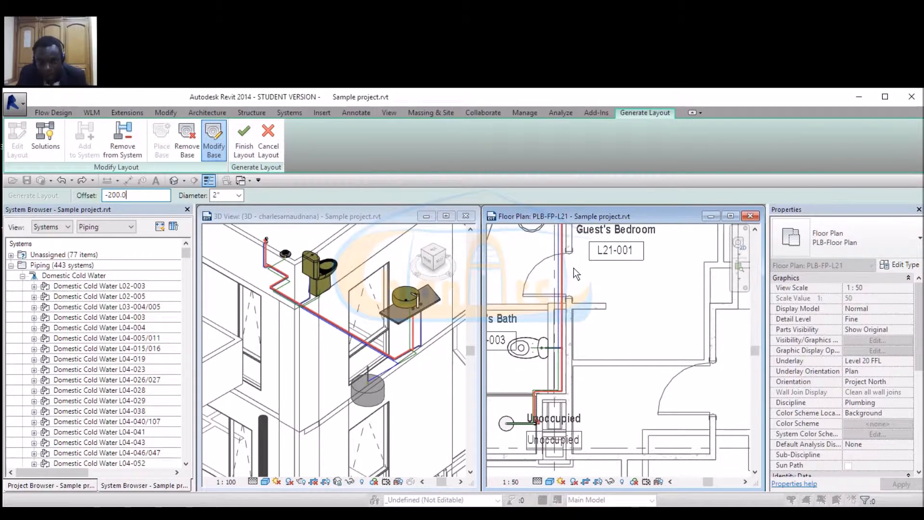
scroll(564, 267, "up", 3)
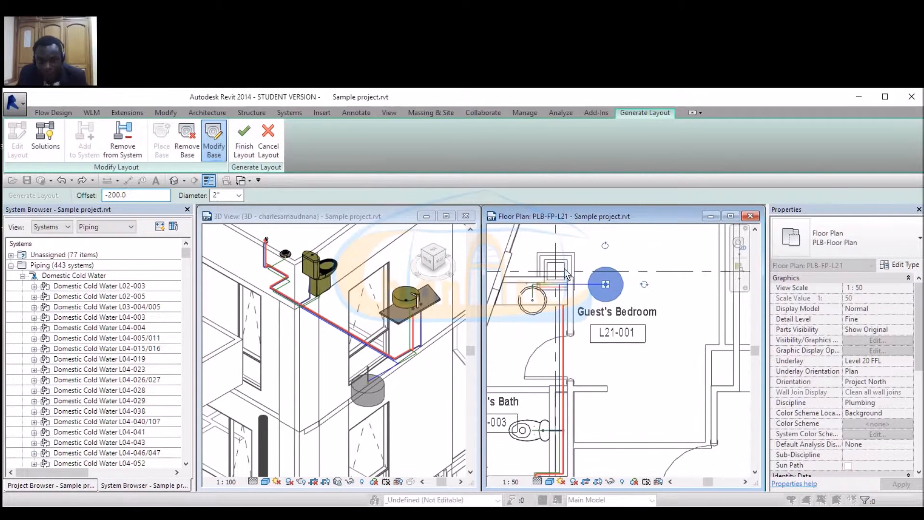
left_click(243, 145)
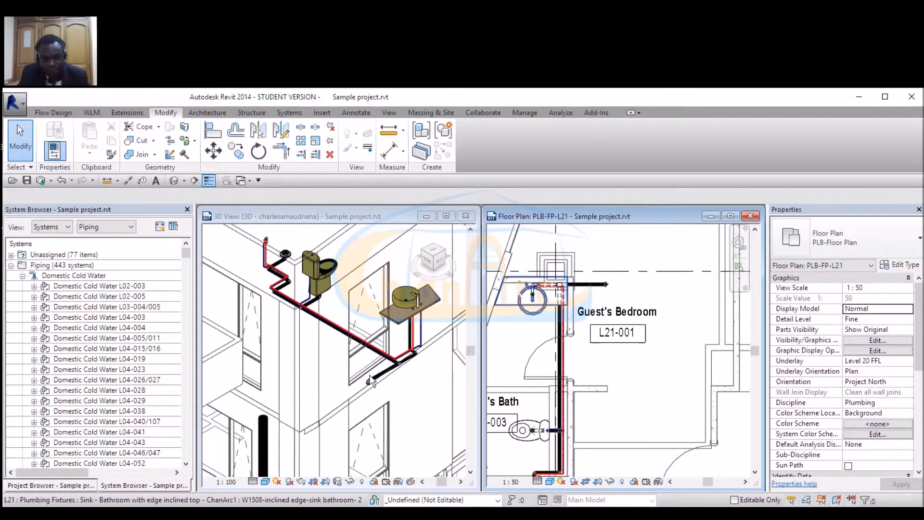
Inspect the size and connections of the outlet pipe below the sink in the 3D view.
scroll(369, 375, "up", 4)
scroll(381, 351, "down", 3)
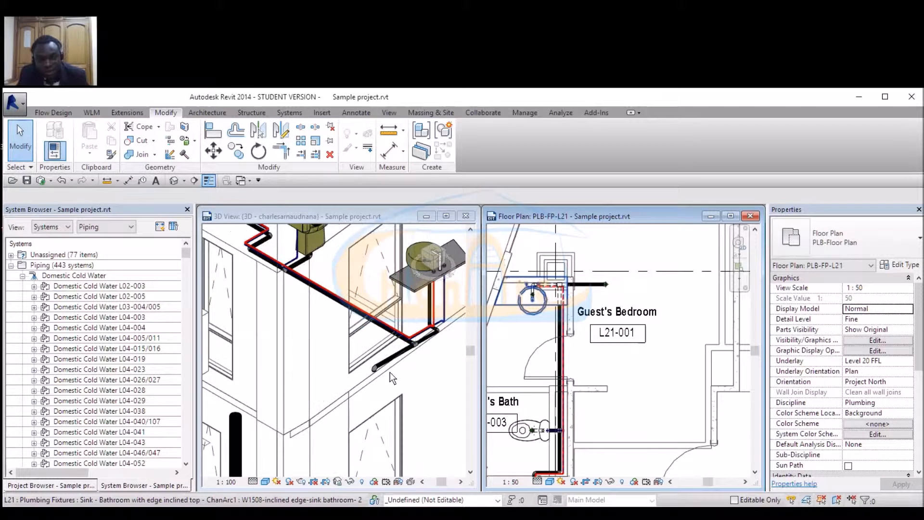
scroll(375, 371, "up", 2)
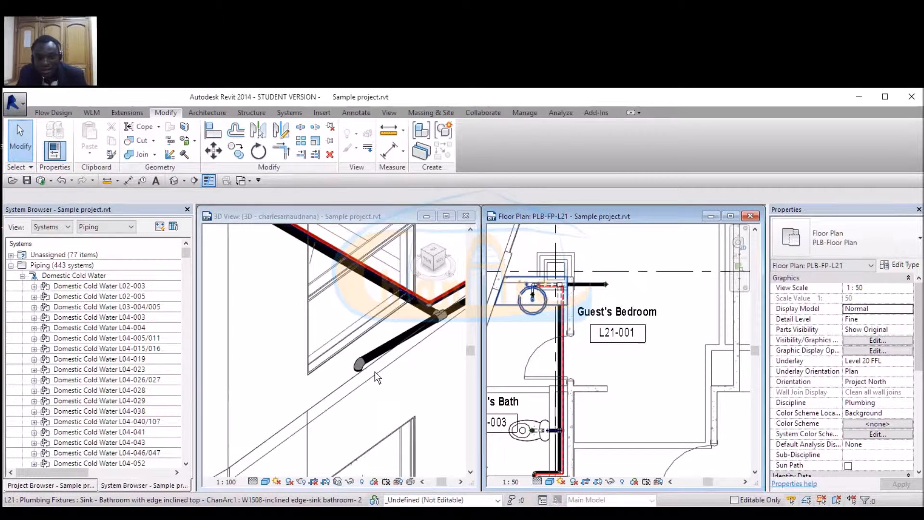
scroll(370, 367, "up", 1)
scroll(349, 386, "down", 2)
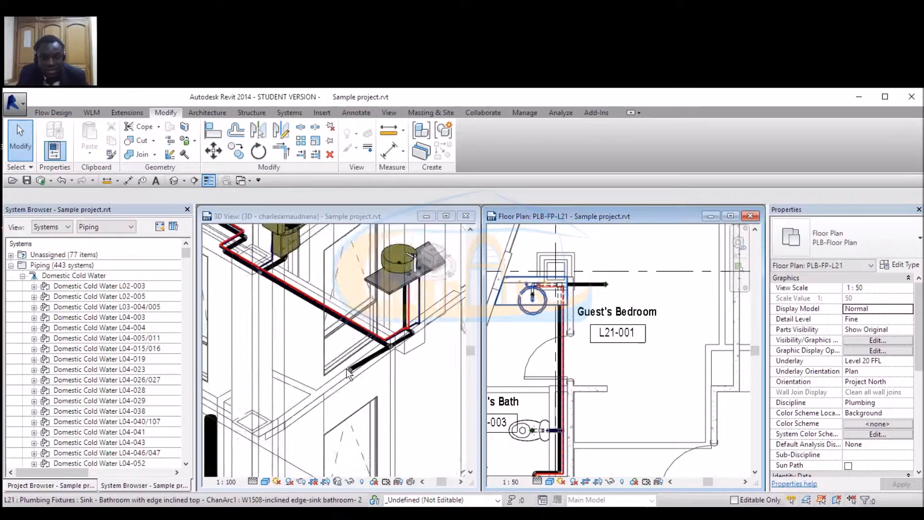
scroll(361, 371, "down", 4)
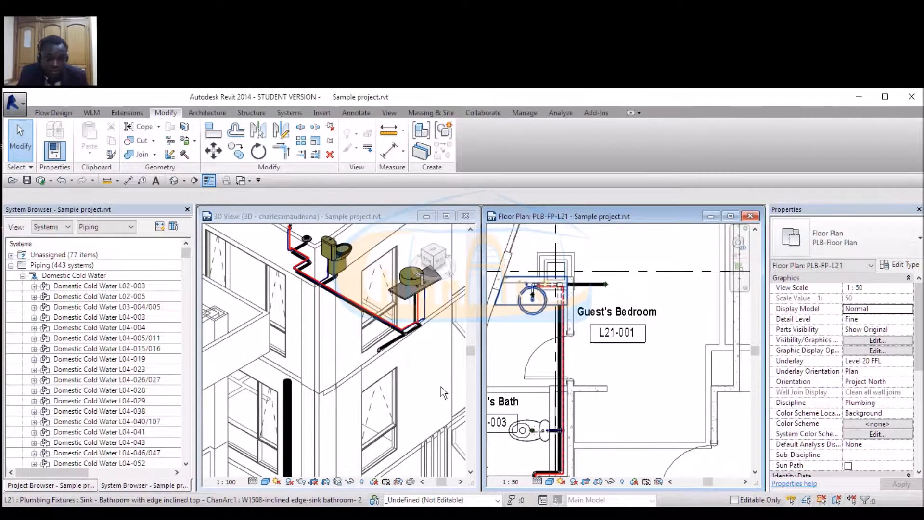
Delete the elbow at the open end of the outlet pipe below the sink and the short pipe stub left beneath it.
left_click(386, 347)
scroll(384, 347, "up", 3)
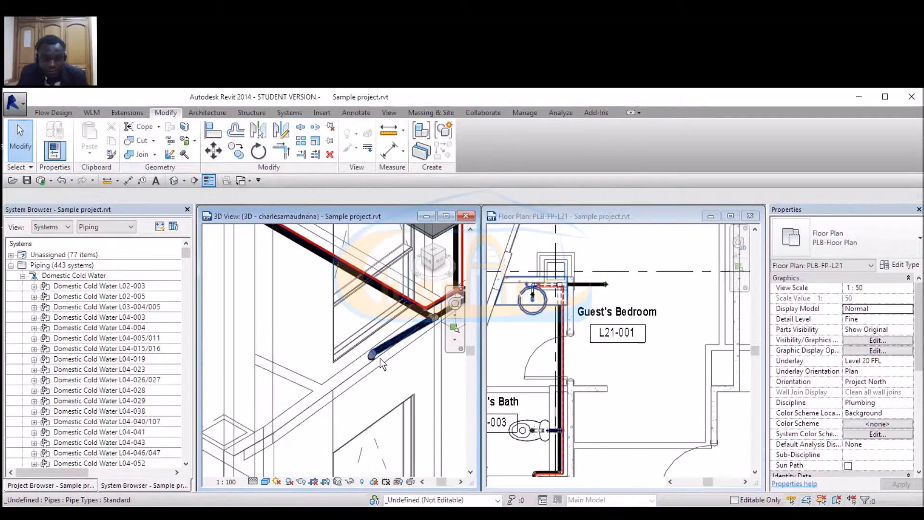
left_click(377, 356)
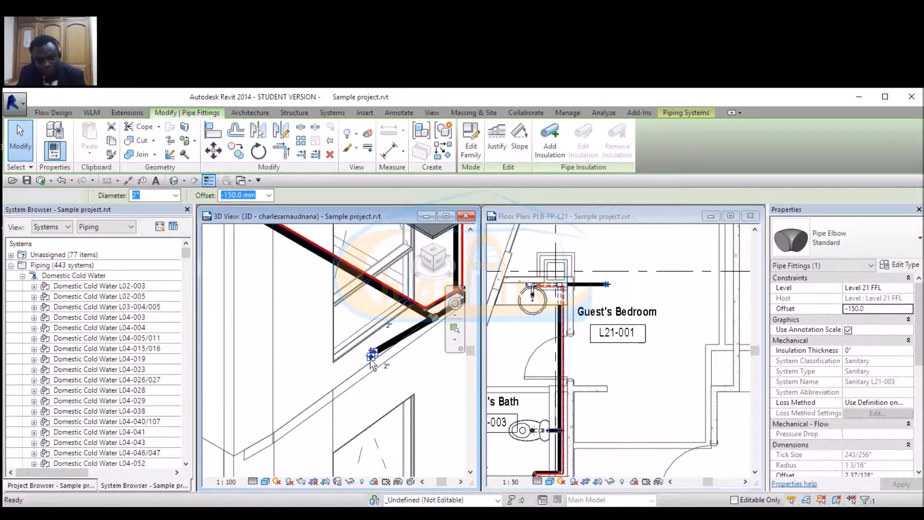
key("Delete")
scroll(374, 360, "up", 3)
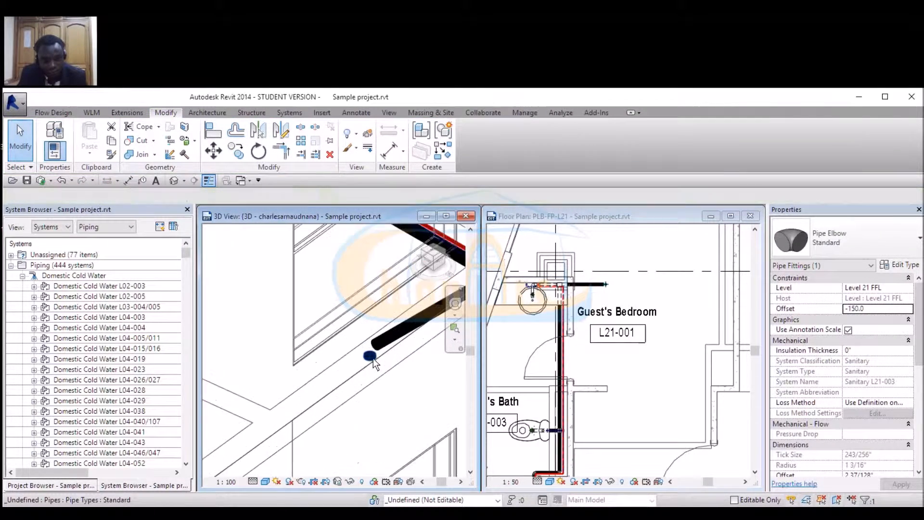
left_click(371, 357)
key("Delete")
scroll(369, 371, "down", 4)
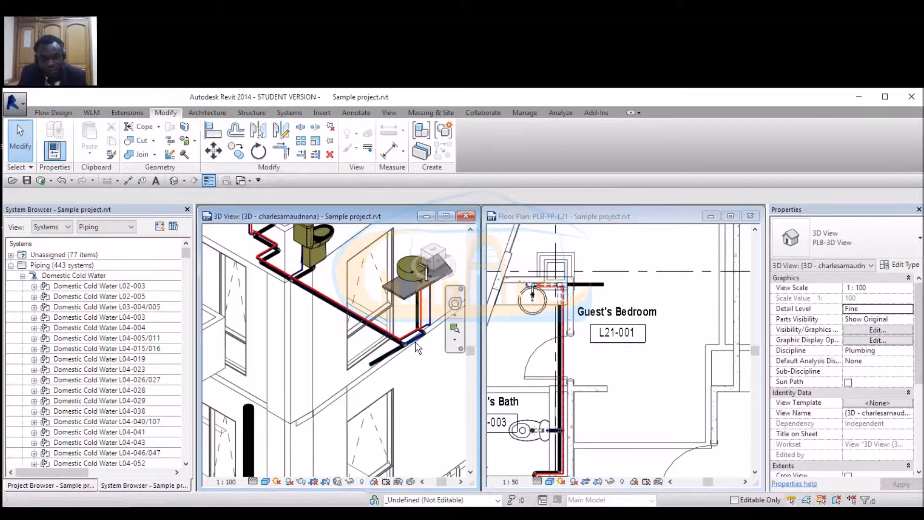
Change the elbow below the shower drain to the Trap P - PVC - Sch 40 - DWV(Cntor 1 primary) Standard type.
scroll(391, 359, "up", 3)
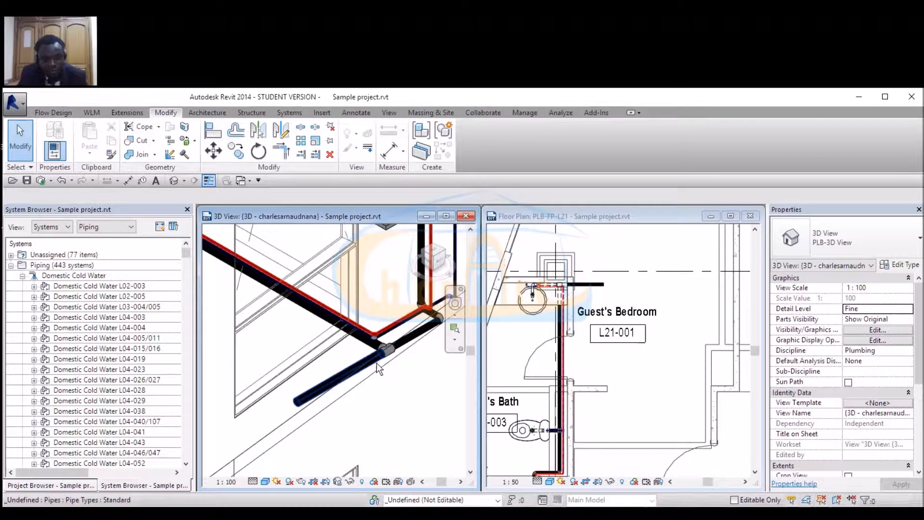
scroll(396, 358, "down", 5)
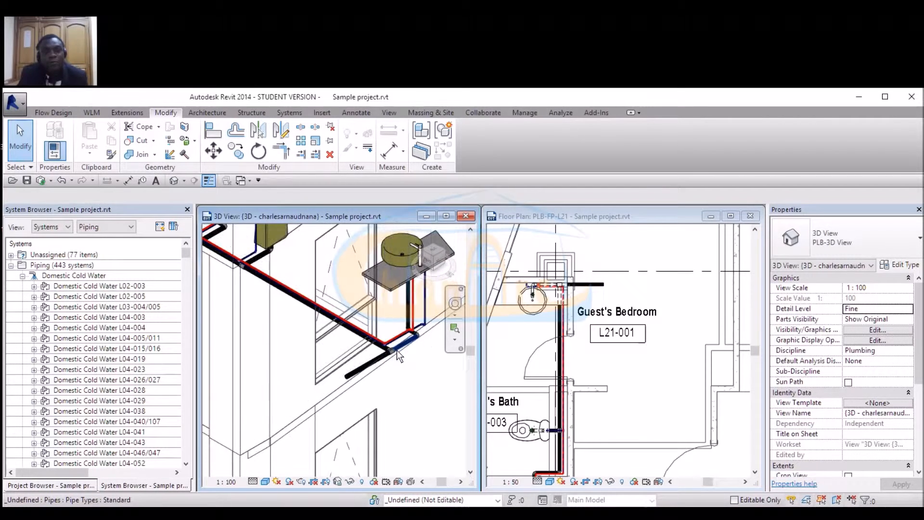
scroll(335, 295, "up", 1)
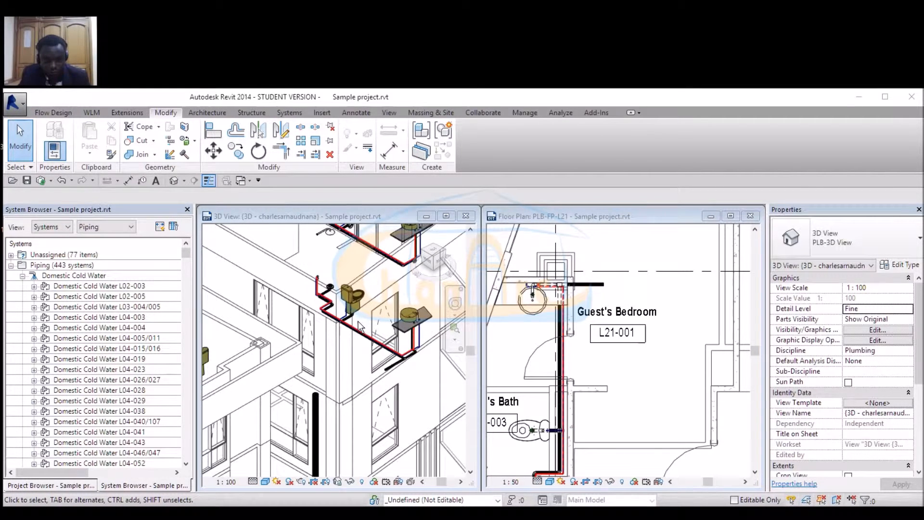
scroll(358, 322, "up", 4)
scroll(288, 249, "up", 5)
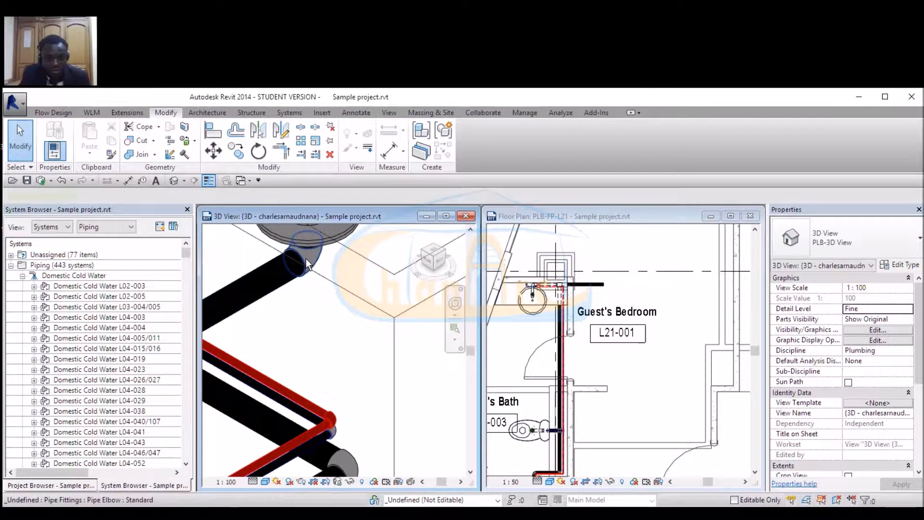
left_click(306, 264)
left_click(833, 238)
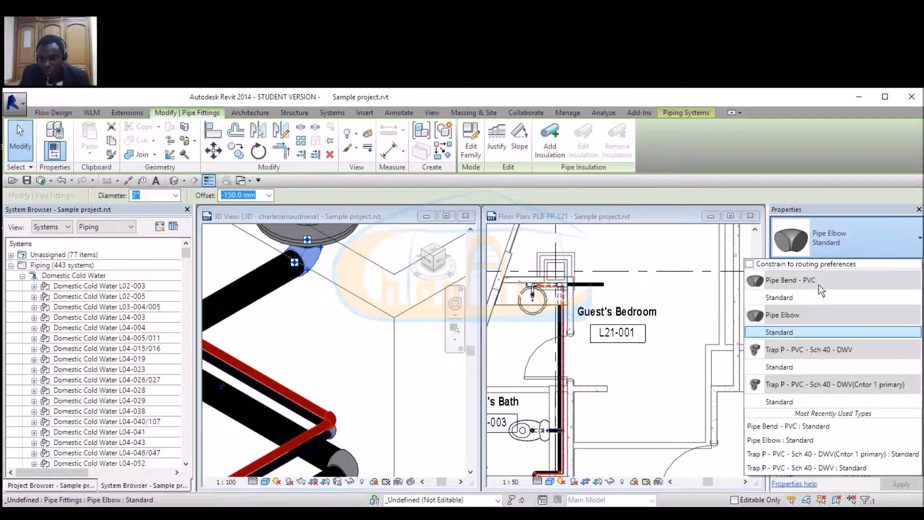
left_click(793, 403)
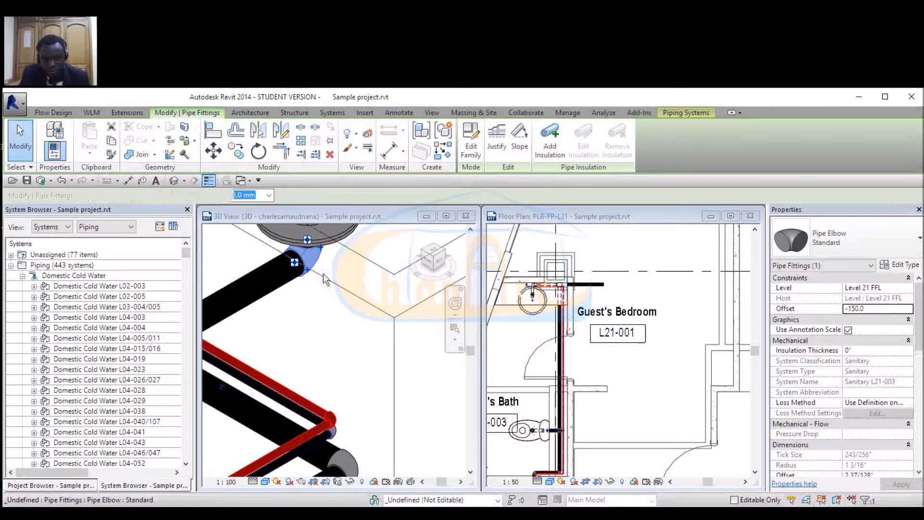
scroll(321, 279, "down", 4)
scroll(320, 275, "down", 5)
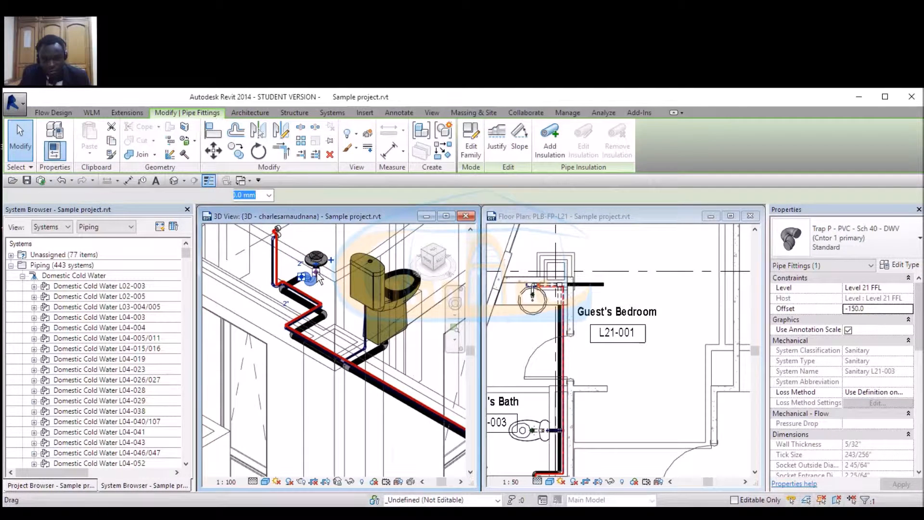
Replace the elbow at the foot of the sink's drain pipe with the Trap P - PVC - Sch 40 - DWV(Cntor 1 primary) Standard type.
scroll(434, 350, "up", 3)
scroll(373, 322, "up", 3)
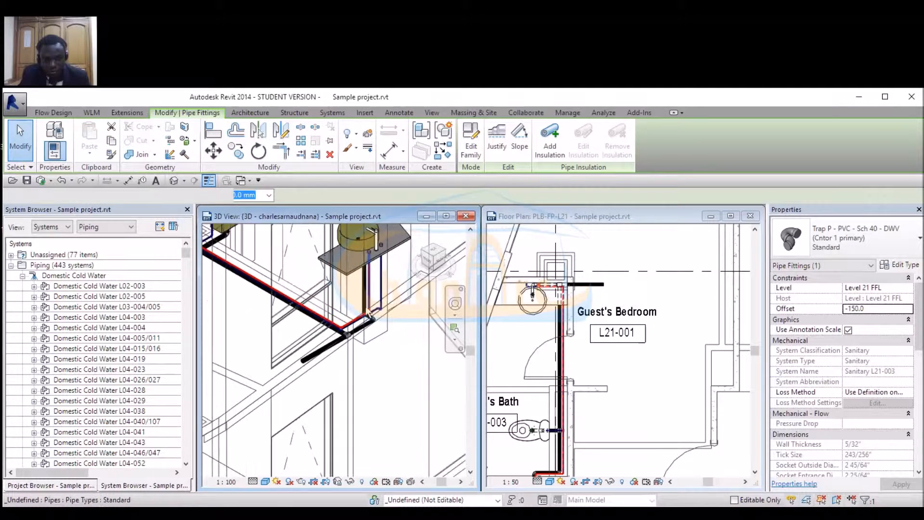
scroll(365, 327, "up", 3)
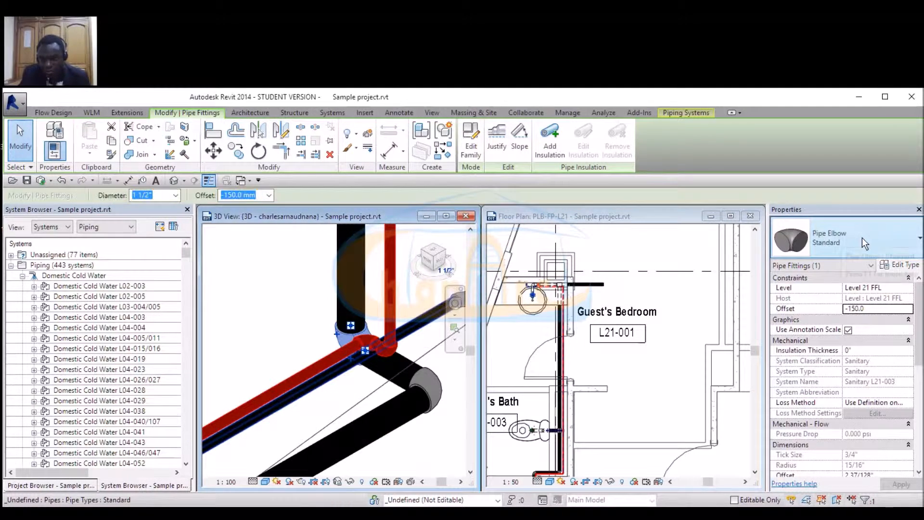
left_click(842, 238)
left_click(825, 400)
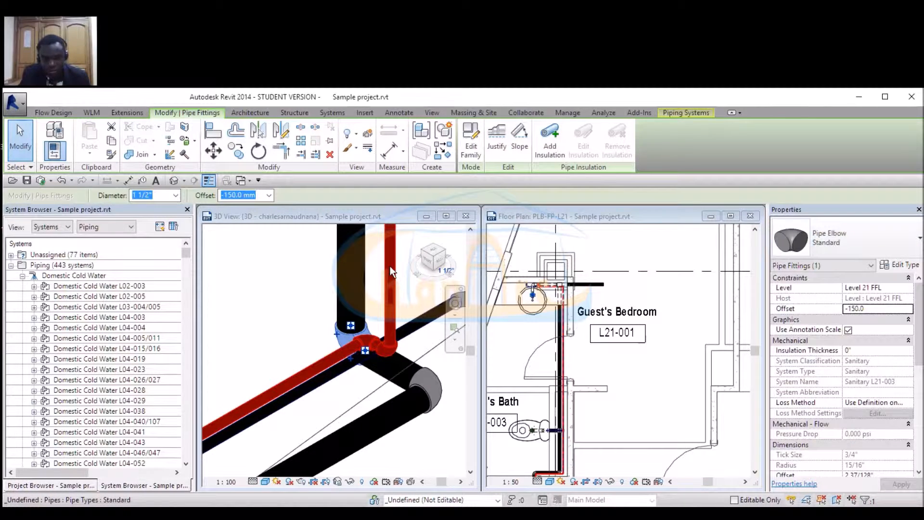
scroll(417, 308, "down", 5)
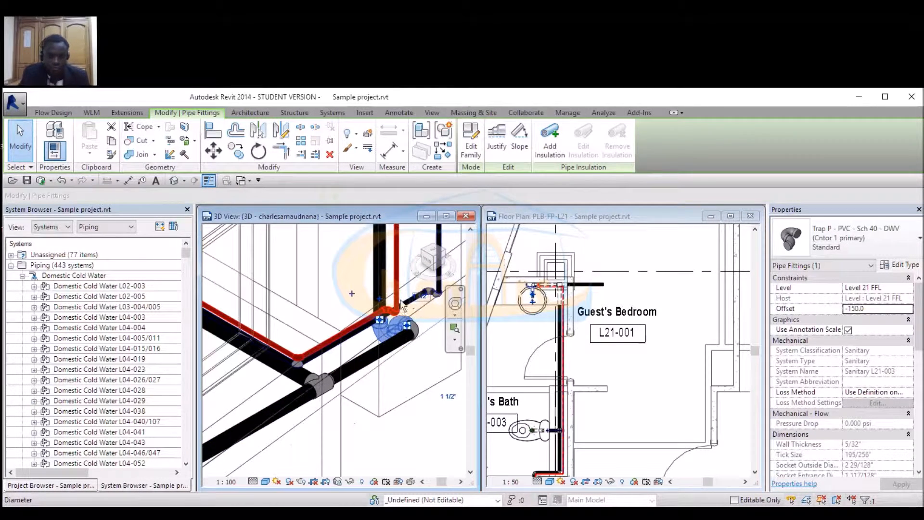
left_click(382, 401)
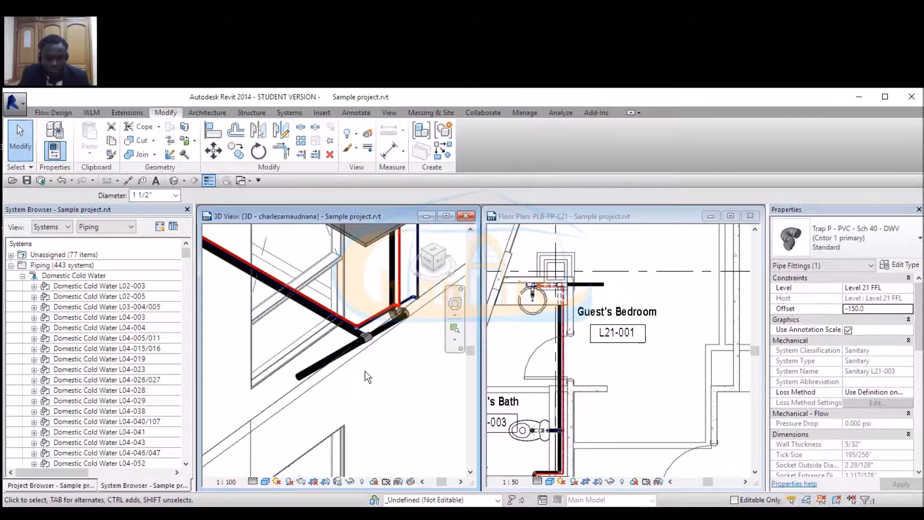
Review the completed Guest's Bath piping in 3D, from the shower drain and toilet to the sink and outlet pipe.
scroll(334, 349, "down", 4)
scroll(274, 289, "up", 3)
scroll(274, 289, "down", 3)
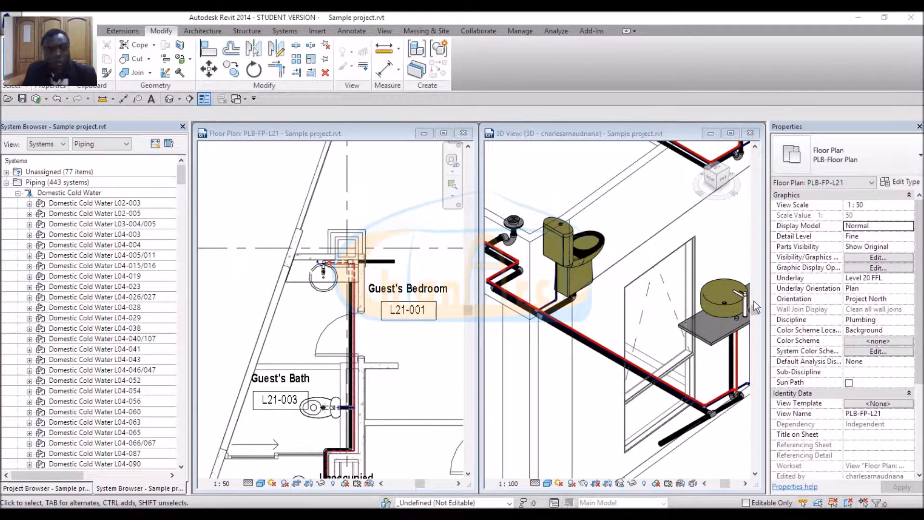
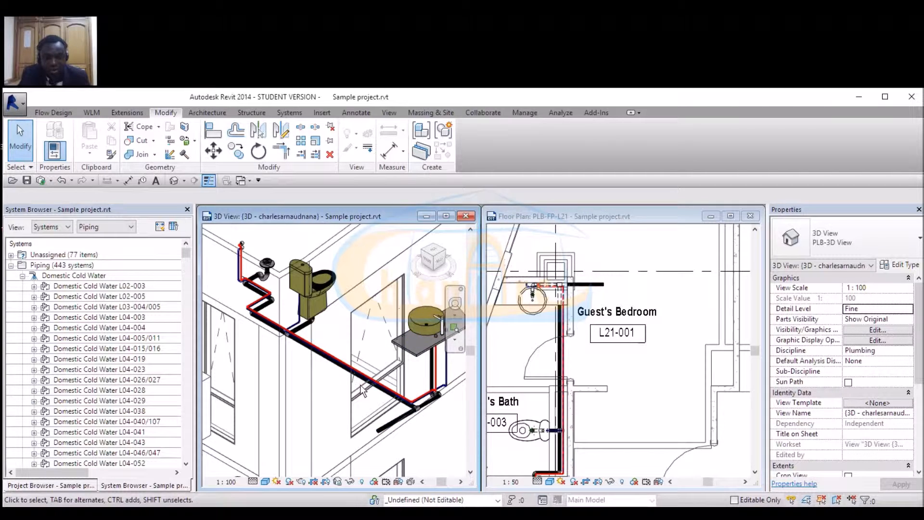
scroll(360, 385, "down", 2)
scroll(289, 267, "up", 2)
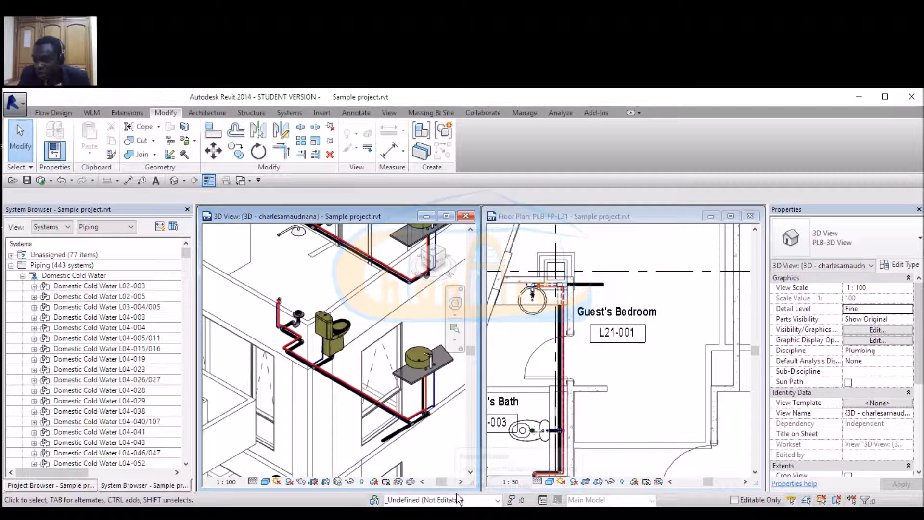
Examine the level 21 floor plan and the pipe runs serving the Guest's Bath fixtures.
scroll(379, 357, "down", 5)
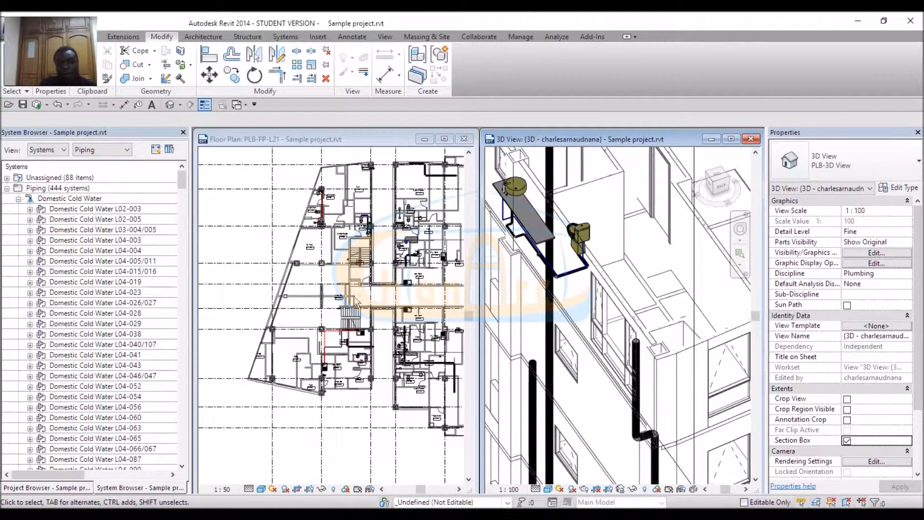
right_click(347, 360)
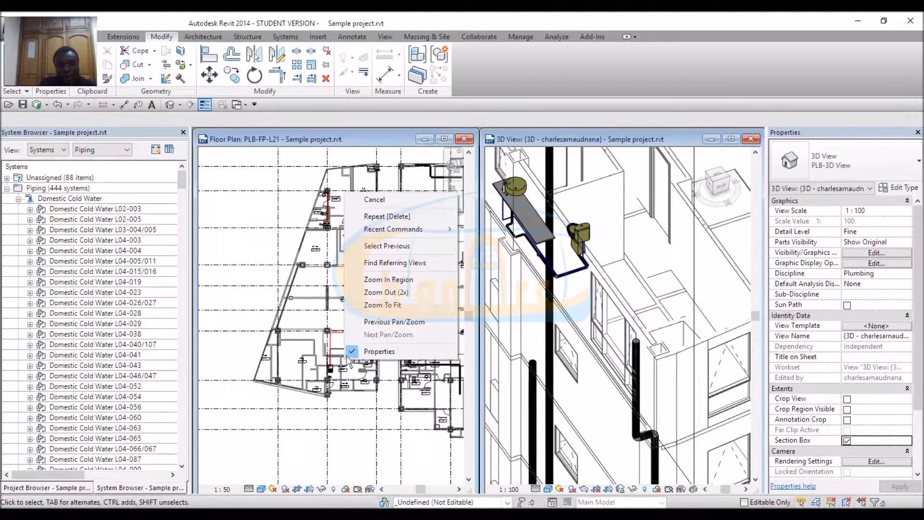
left_click(250, 250)
scroll(392, 301, "up", 3)
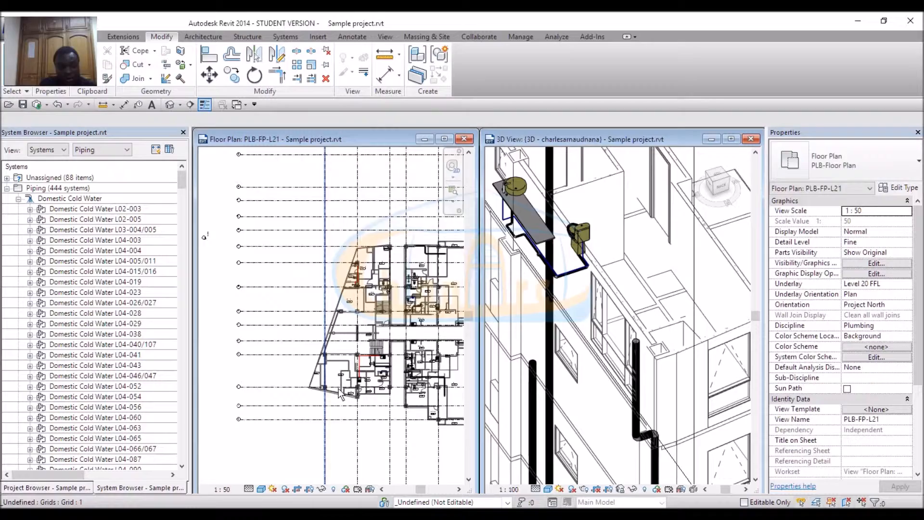
middle_click_drag(375, 371, 355, 388)
scroll(284, 192, "up", 3)
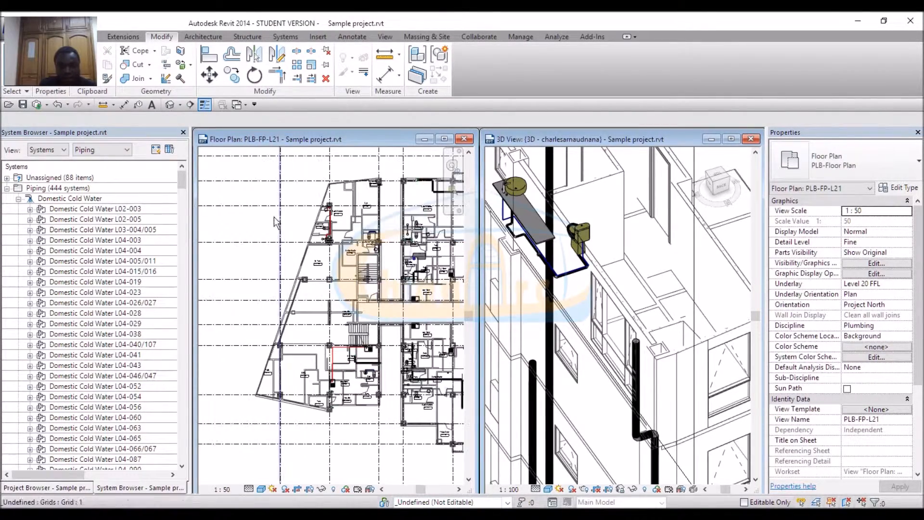
scroll(333, 210, "up", 3)
scroll(331, 206, "up", 2)
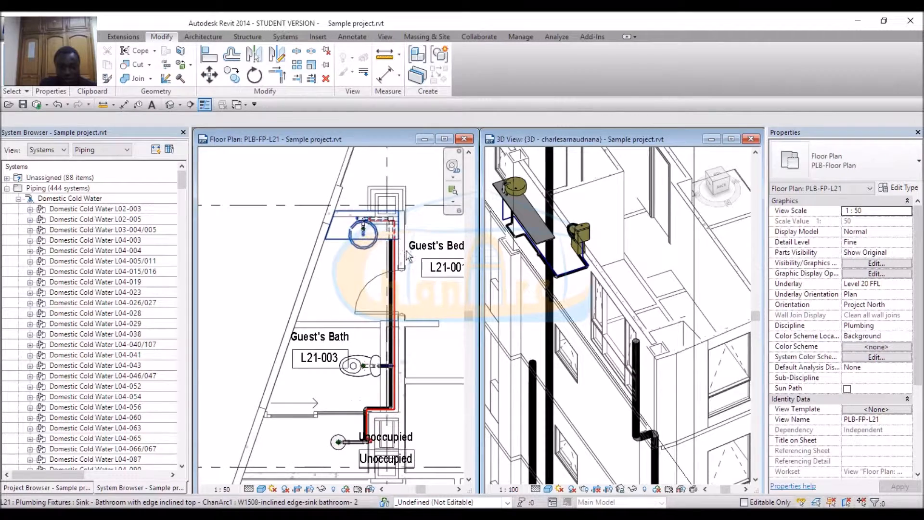
scroll(271, 295, "down", 1)
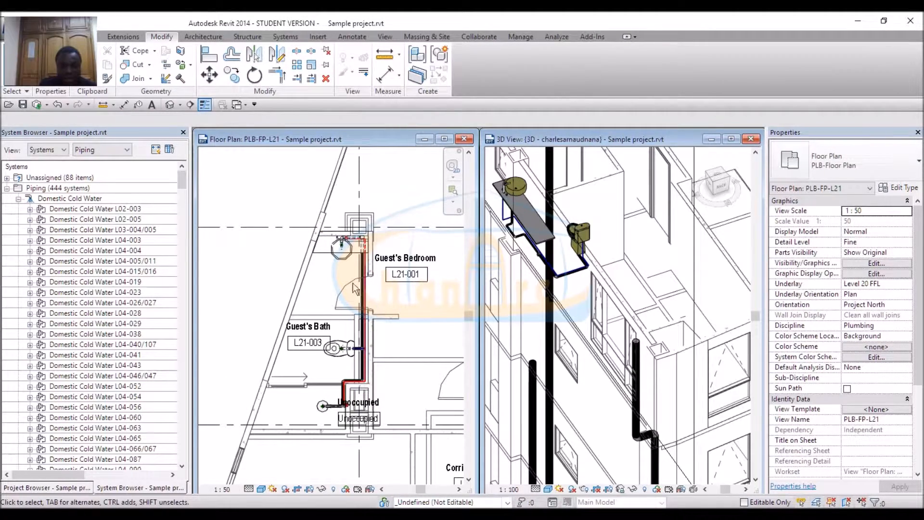
scroll(371, 208, "up", 4)
scroll(320, 255, "down", 1)
Examine the Powder Room pipe layout between the toilet and the sink in the floor plan.
scroll(291, 241, "down", 7)
scroll(291, 281, "down", 2)
scroll(415, 328, "down", 1)
scroll(416, 329, "up", 5)
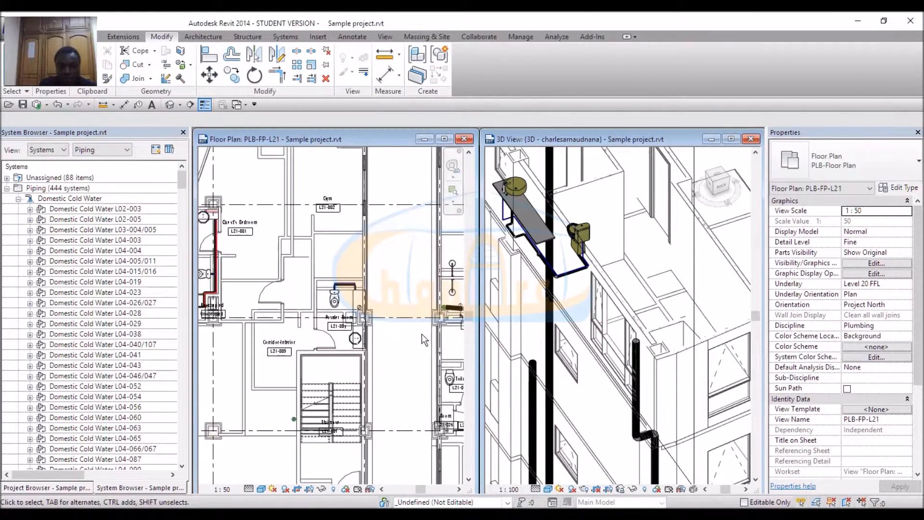
scroll(304, 269, "up", 3)
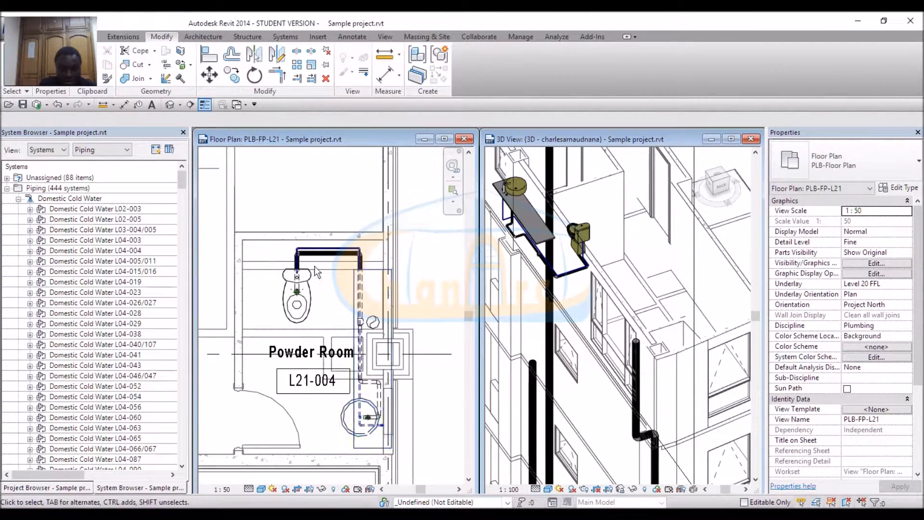
scroll(303, 263, "up", 3)
scroll(371, 239, "down", 3)
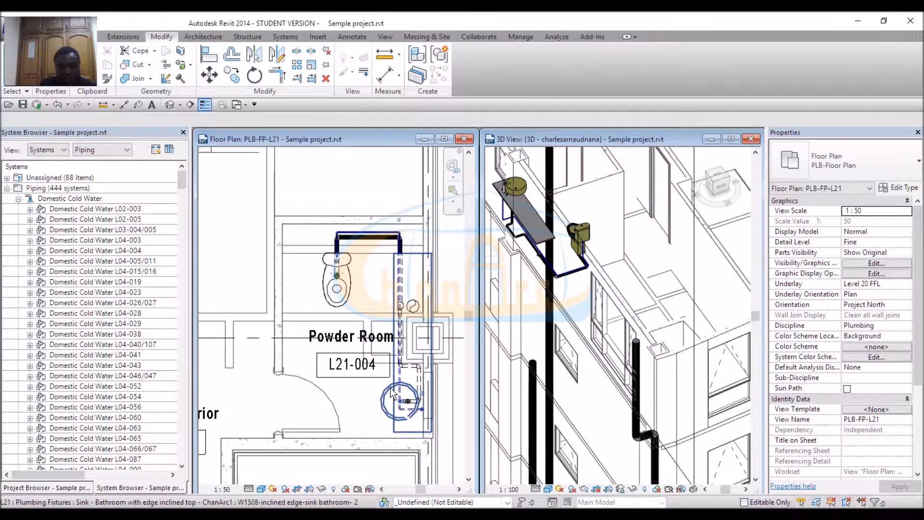
scroll(374, 354, "down", 2)
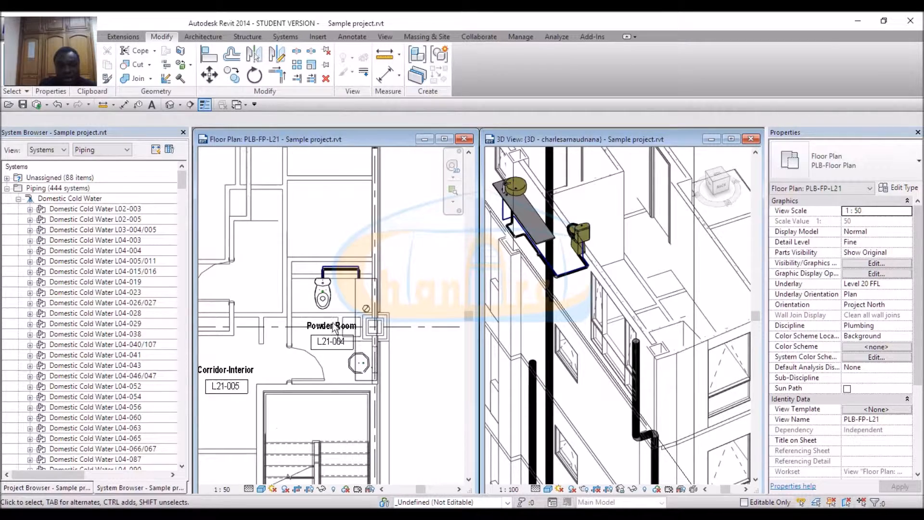
scroll(374, 354, "up", 3)
scroll(356, 373, "down", 1)
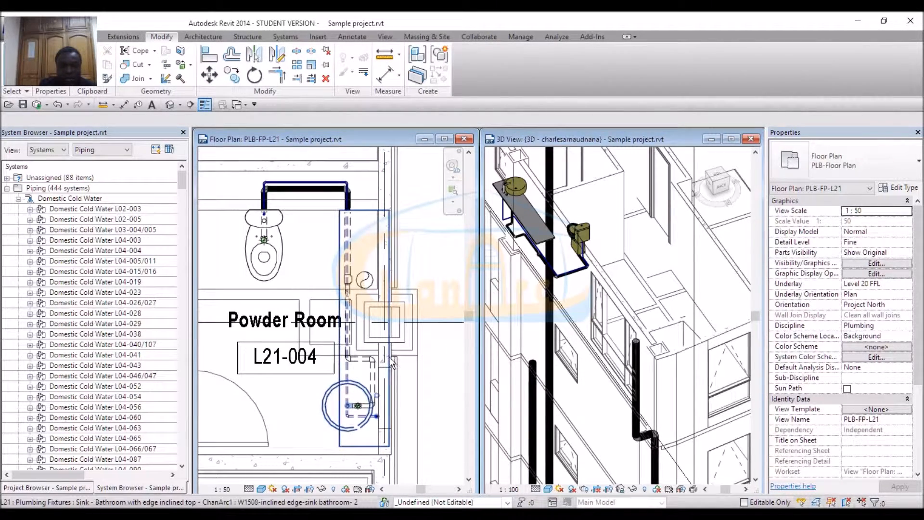
scroll(393, 364, "down", 3)
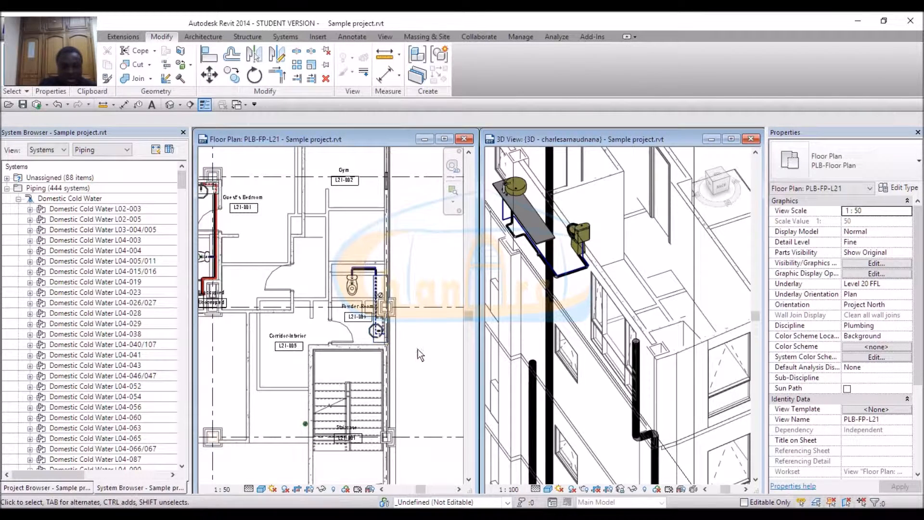
Examine the pipe runs serving the Dry Kitchen and Wet Kitchen sinks in the level 21 floor plan.
scroll(375, 248, "down", 5)
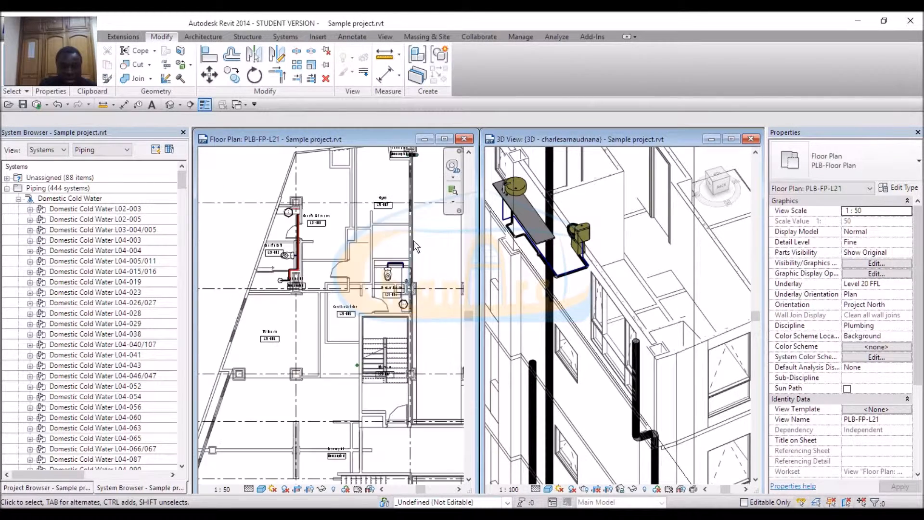
scroll(375, 247, "up", 6)
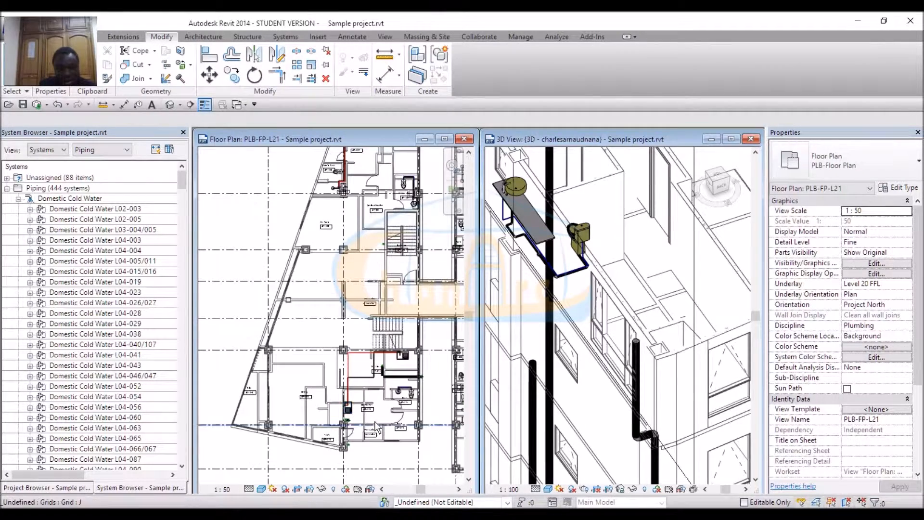
scroll(372, 414, "up", 1)
scroll(289, 371, "down", 1)
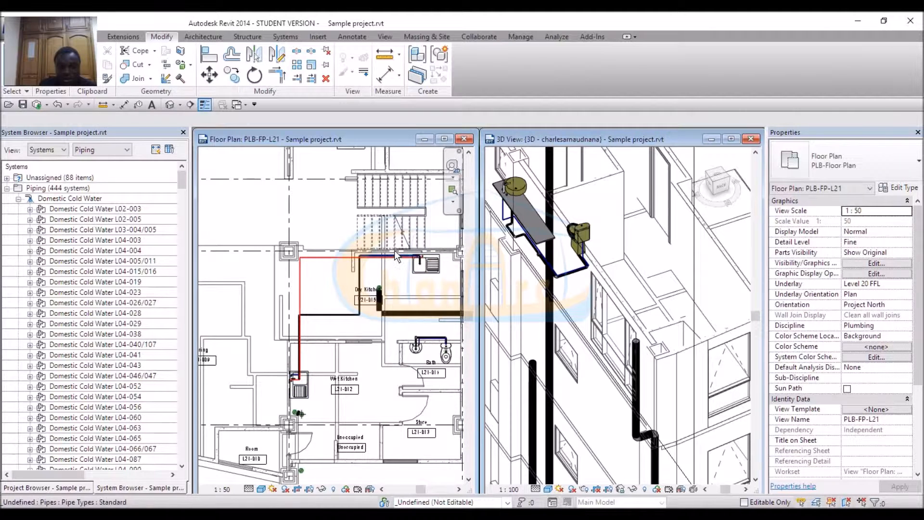
scroll(426, 276, "up", 4)
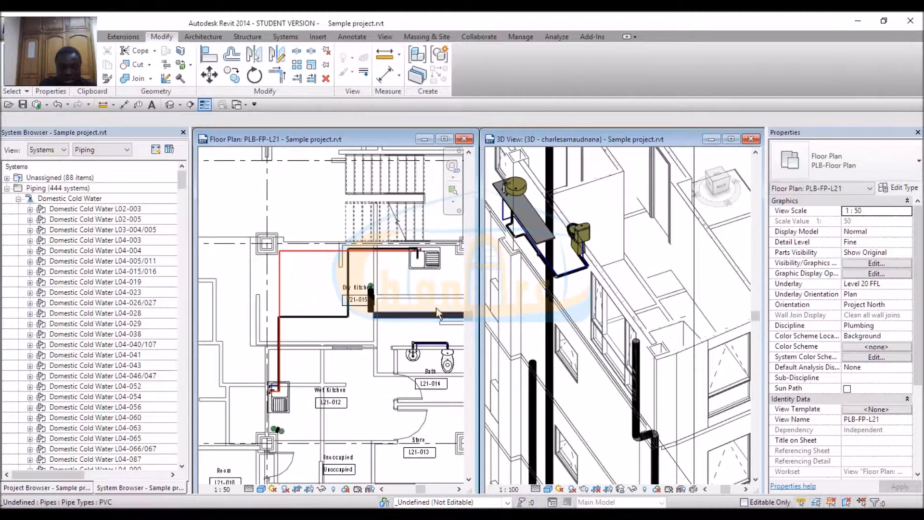
scroll(426, 379, "up", 1)
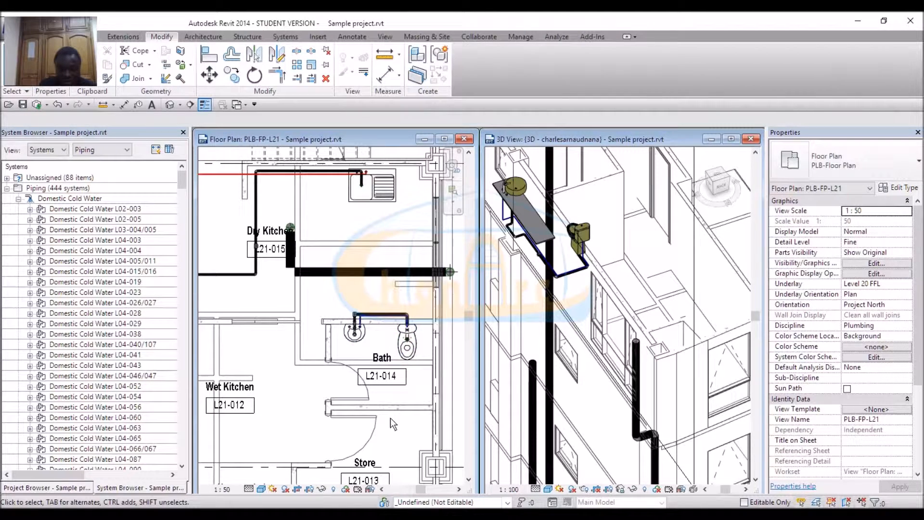
Examine the Bath L21-014 pipe connections between the sink and toilet, and their place in the overall level 21 floor plan.
scroll(409, 333, "up", 1)
scroll(424, 299, "down", 1)
scroll(404, 343, "up", 2)
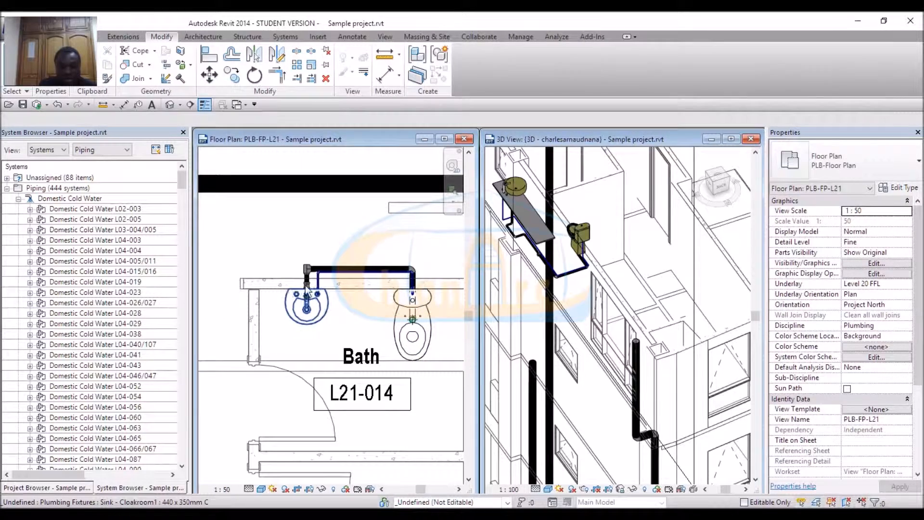
scroll(308, 290, "up", 2)
scroll(345, 327, "down", 3)
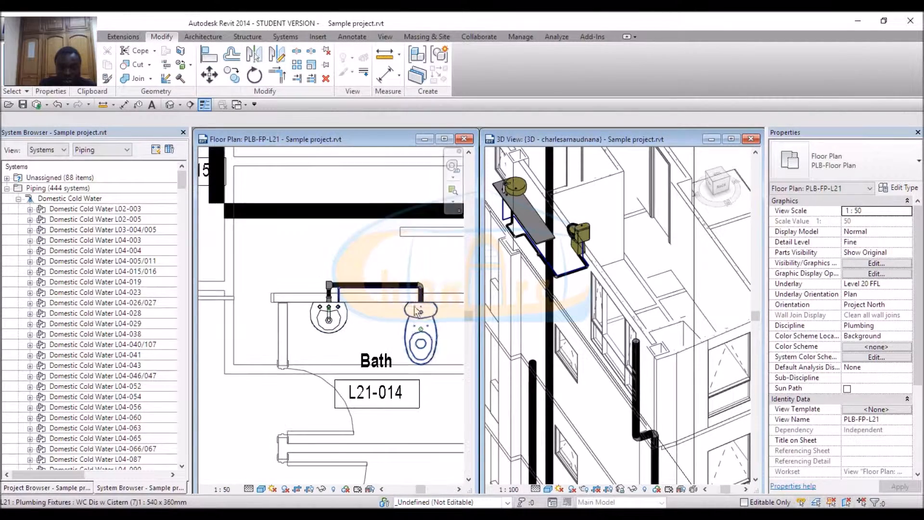
scroll(409, 272, "down", 3)
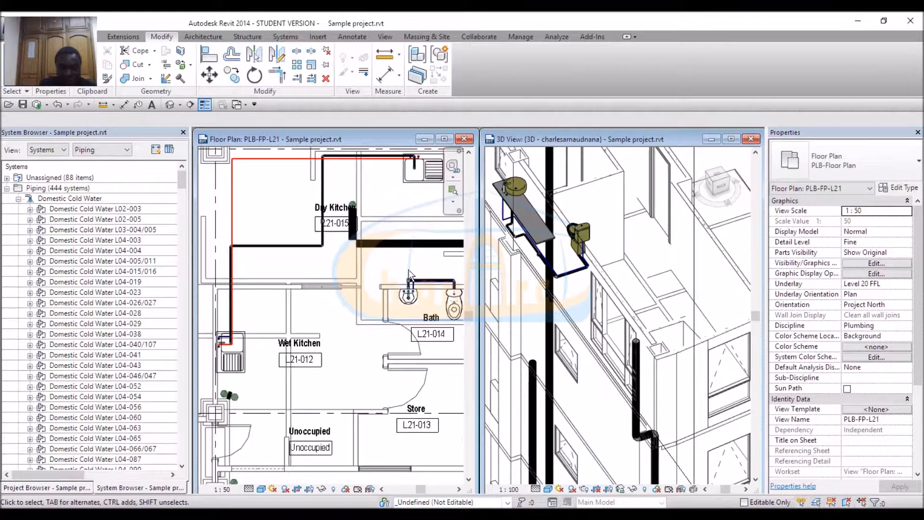
scroll(426, 288, "up", 2)
scroll(383, 295, "up", 5)
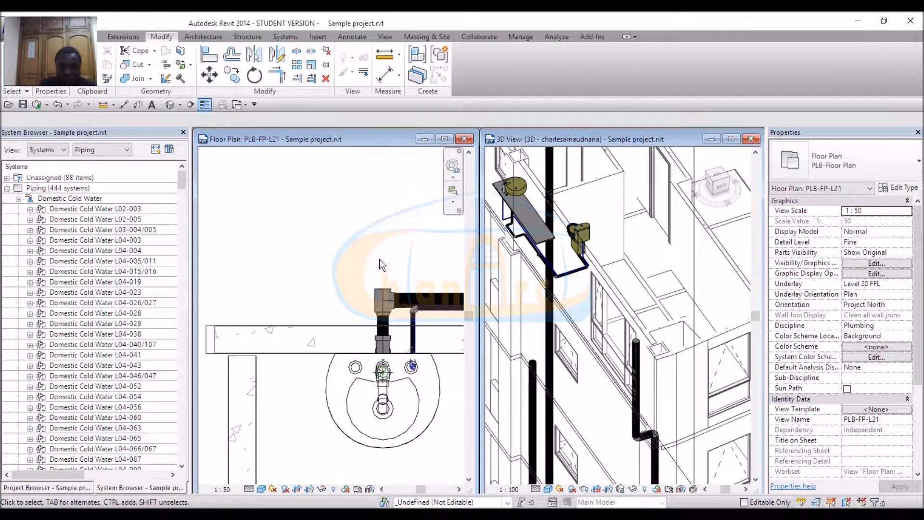
scroll(380, 262, "down", 4)
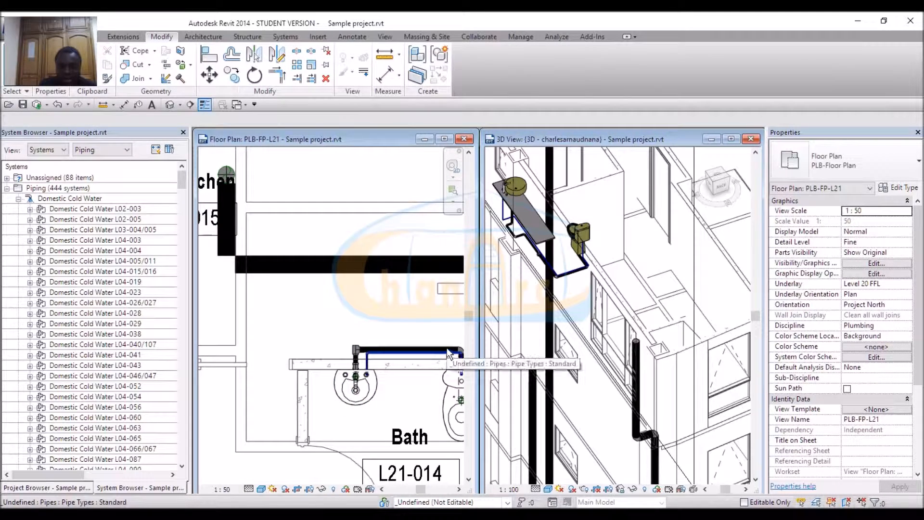
scroll(440, 353, "up", 2)
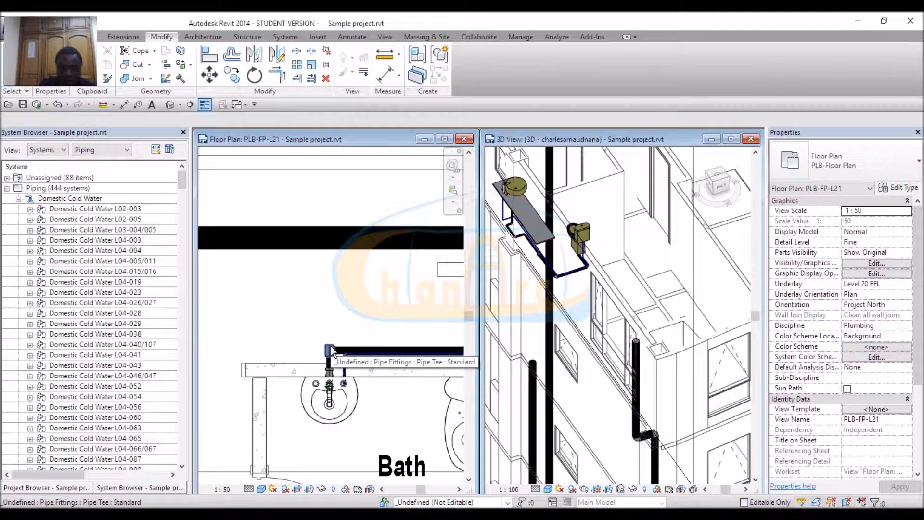
scroll(330, 346, "down", 3)
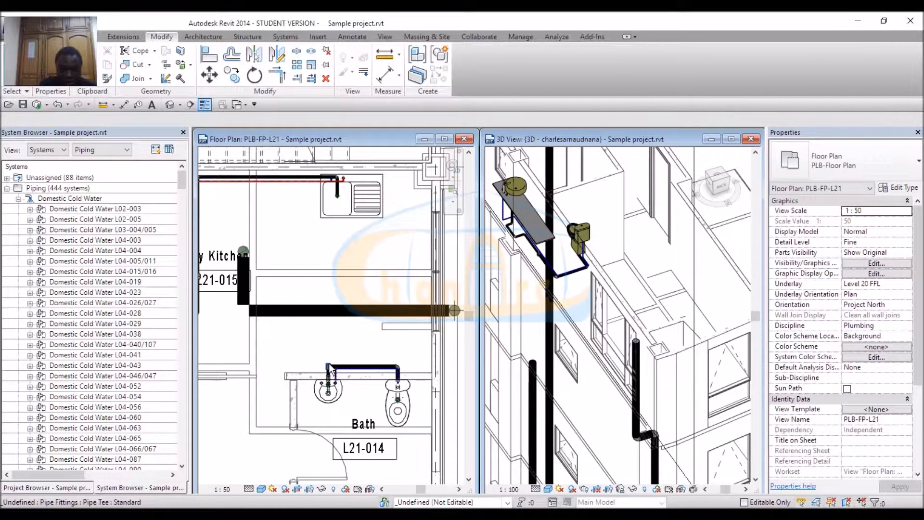
scroll(410, 333, "down", 1)
scroll(410, 334, "down", 5)
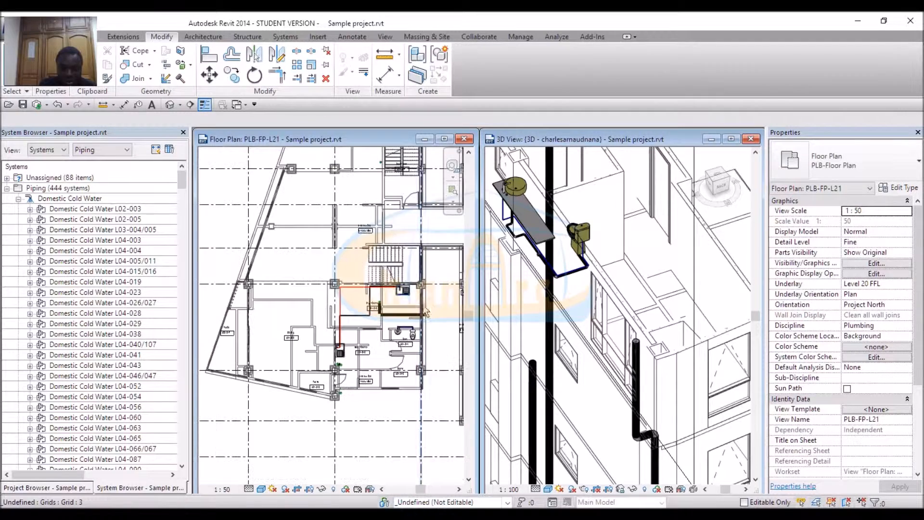
scroll(303, 346, "up", 2)
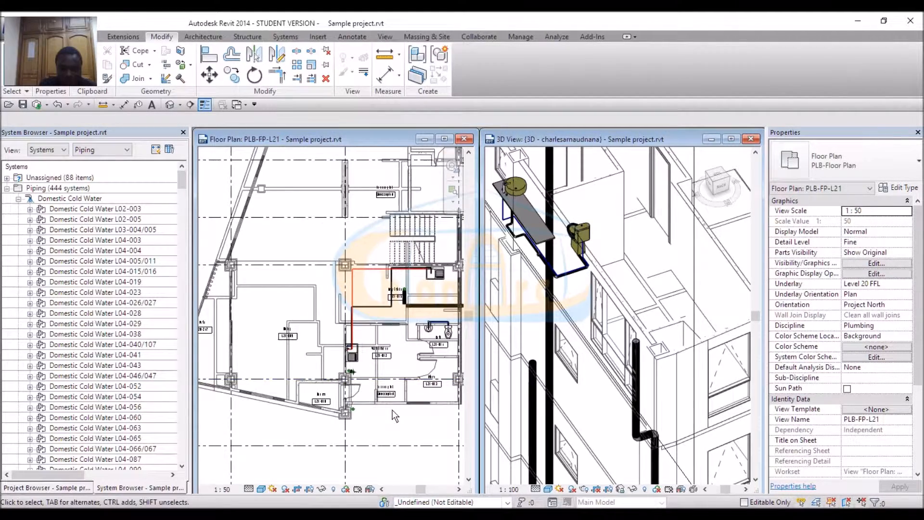
scroll(392, 409, "down", 2)
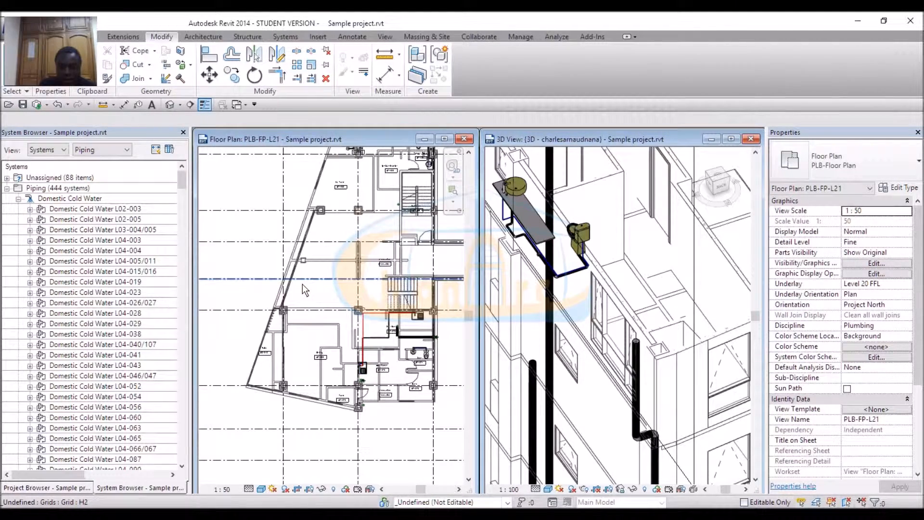